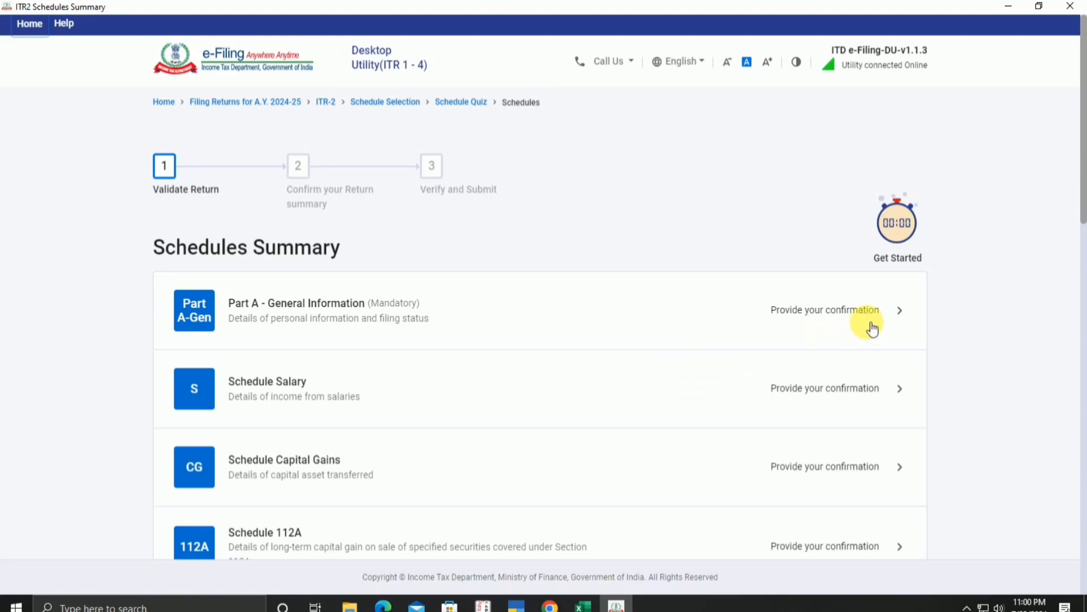
Step: Open Part A General Information and expand its Contact and Filing Status sections
scroll(855, 351, down, 3)
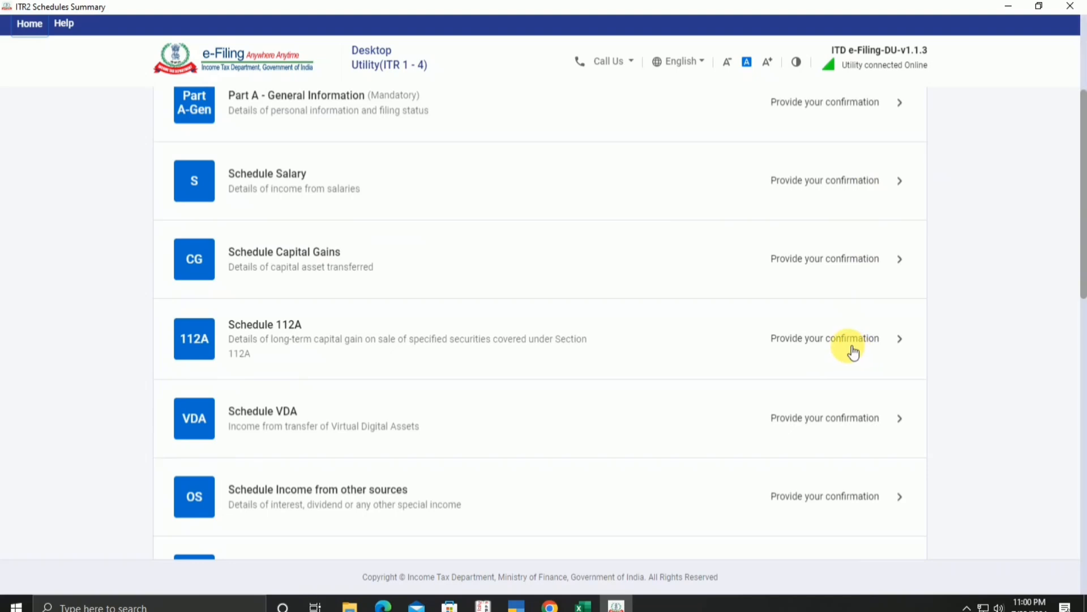
scroll(853, 352, down, 5)
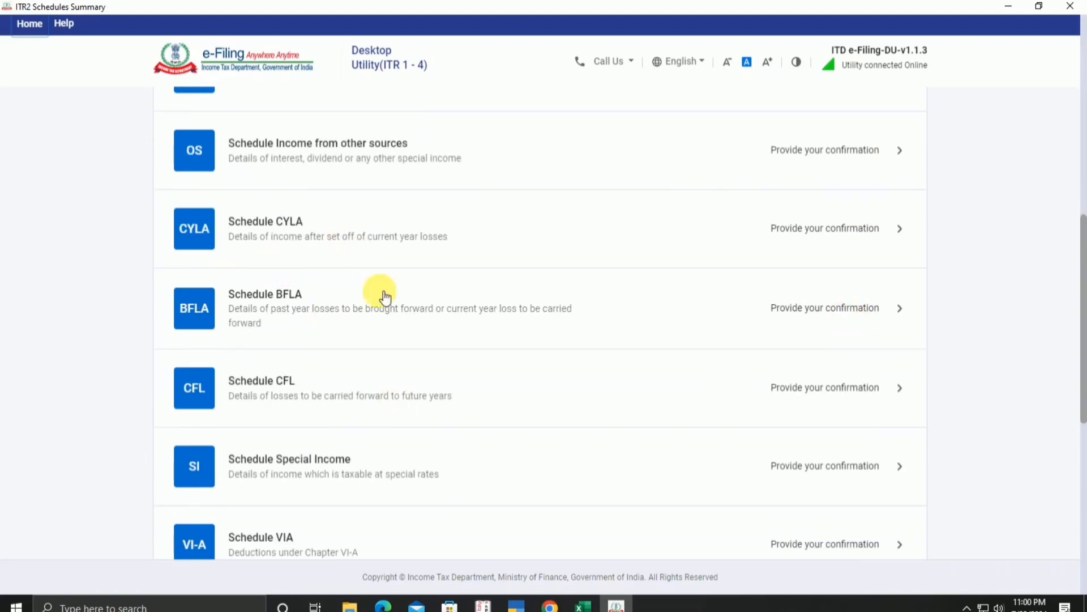
scroll(425, 500, down, 5)
scroll(427, 500, up, 15)
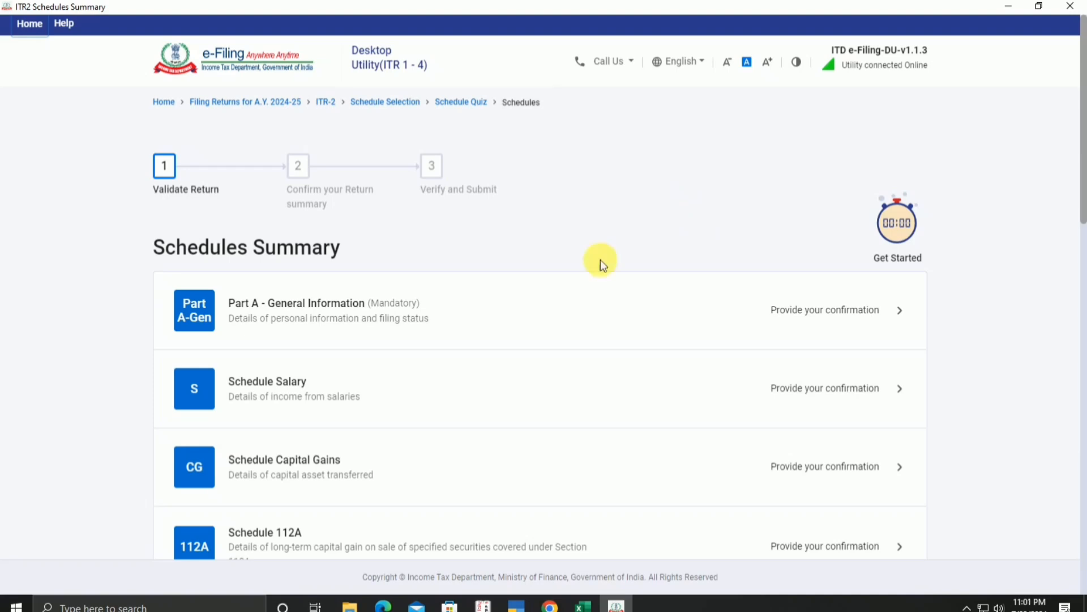
click(729, 320)
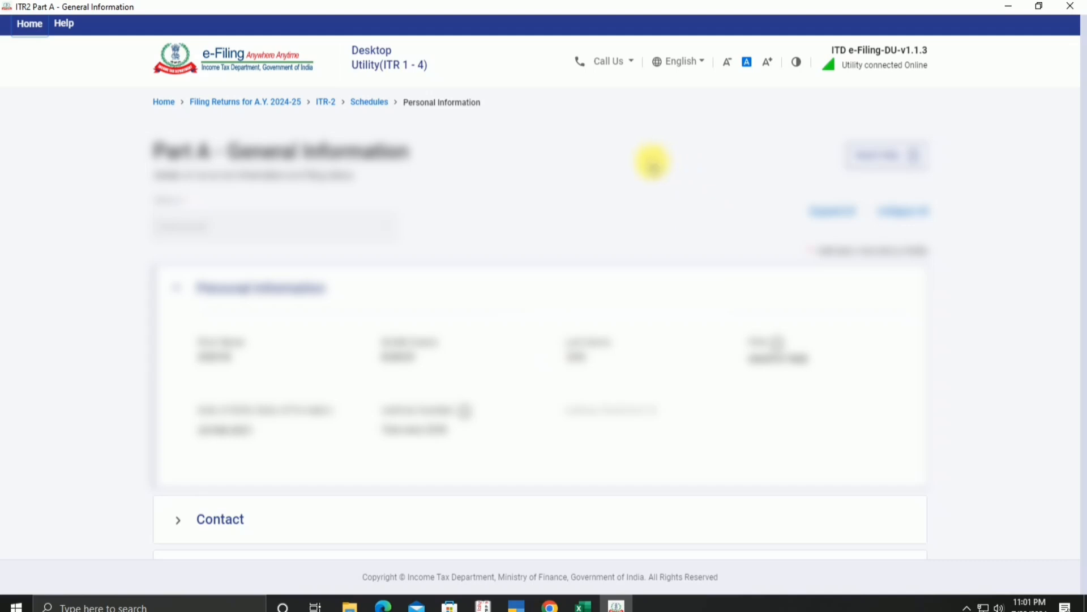
scroll(589, 366, down, 1)
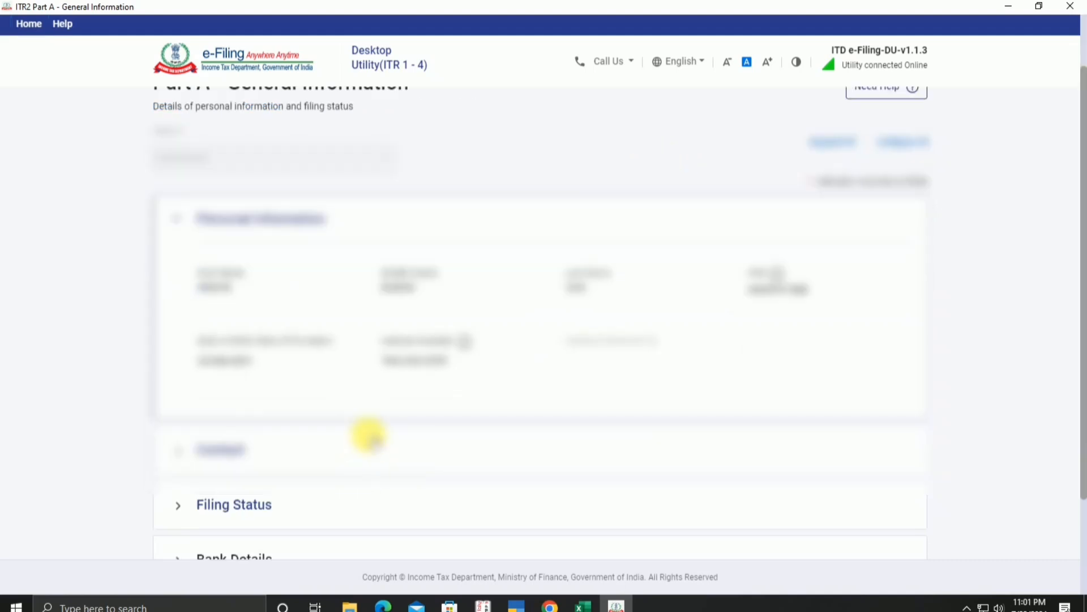
click(369, 436)
scroll(359, 444, down, 2)
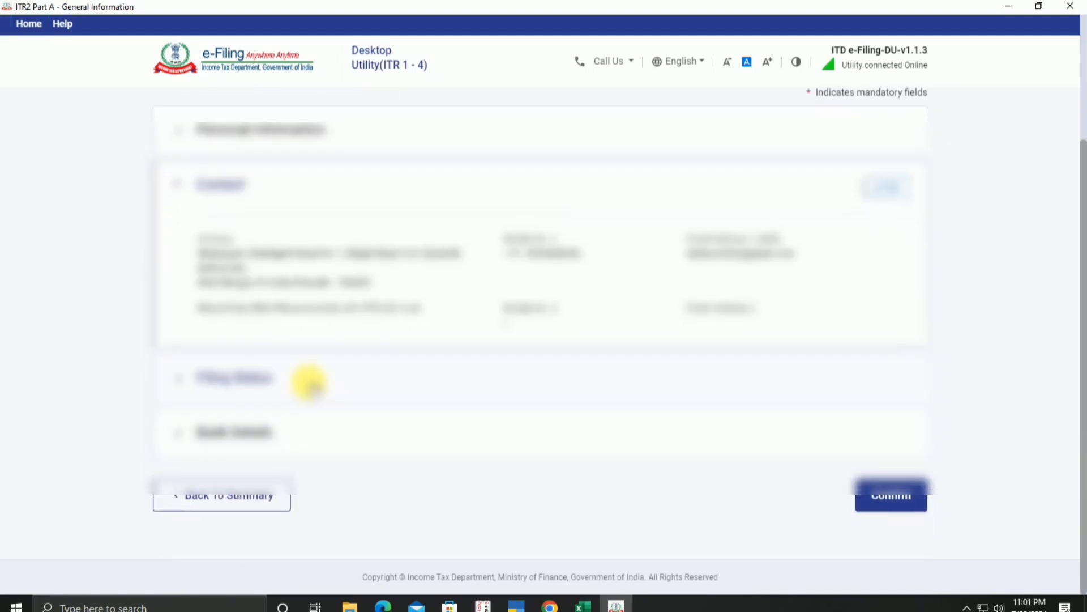
click(309, 381)
scroll(340, 381, down, 5)
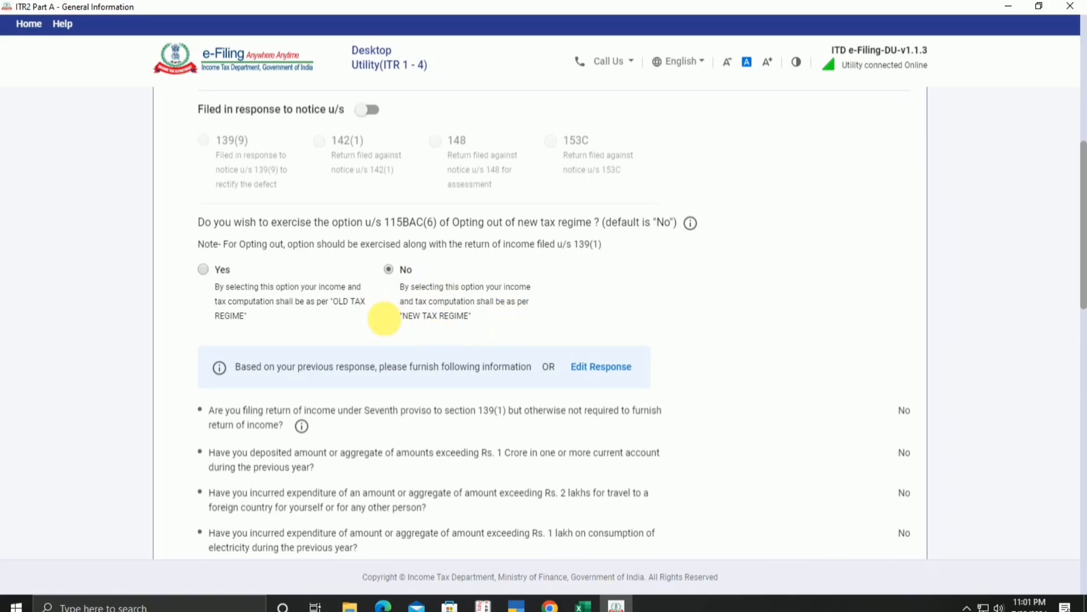
Step: Set the residential status condition to 182 days or more in India
scroll(479, 228, down, 2)
scroll(445, 340, down, 2)
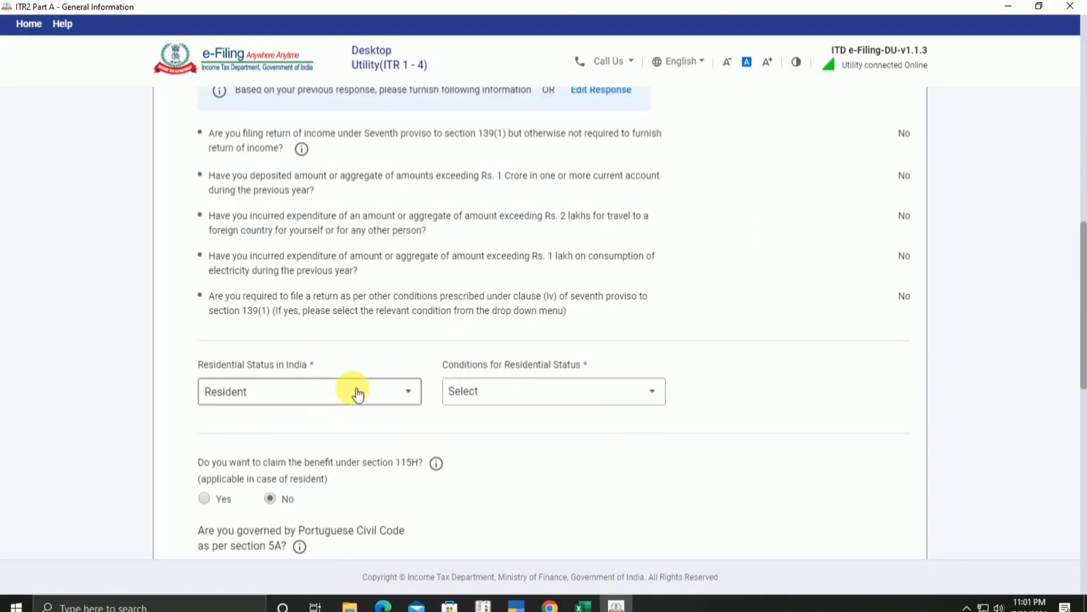
click(596, 400)
click(565, 464)
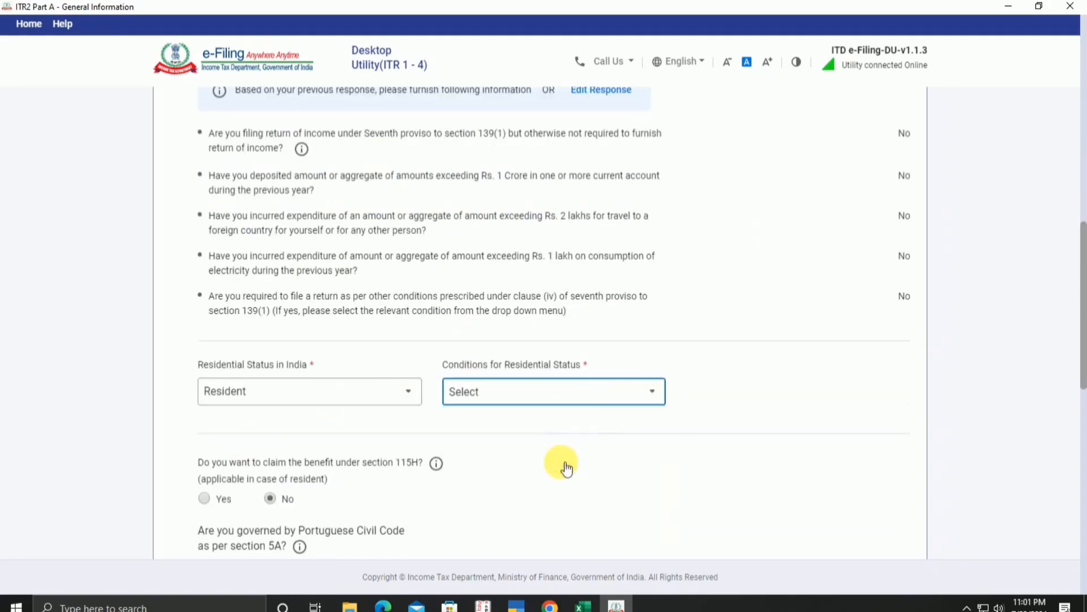
click(582, 405)
click(623, 443)
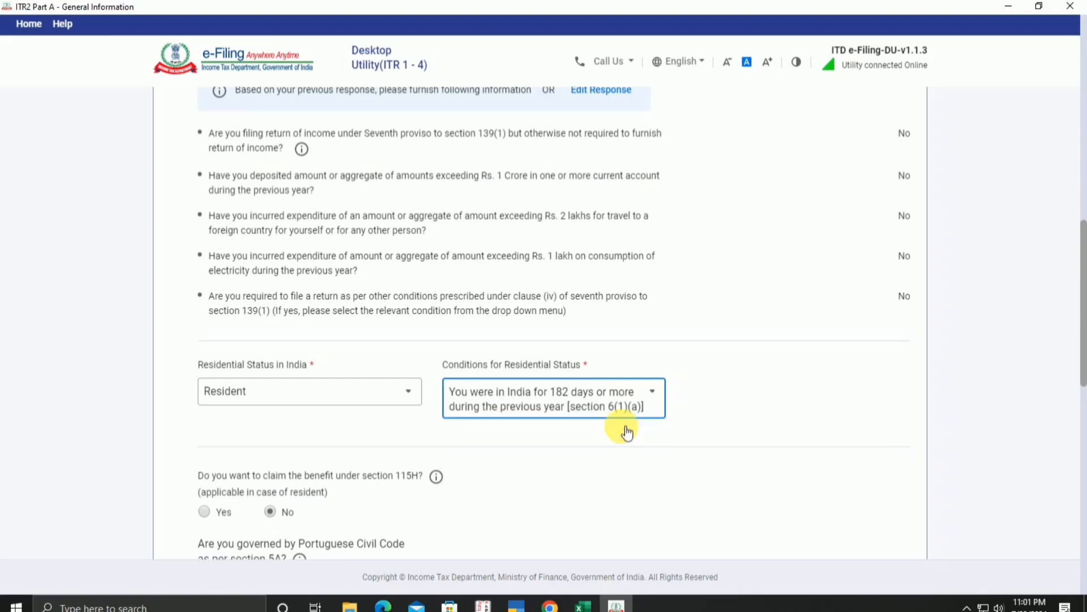
Step: Answer No to the FPI question in Filing Status
scroll(589, 432, down, 2)
scroll(590, 416, down, 2)
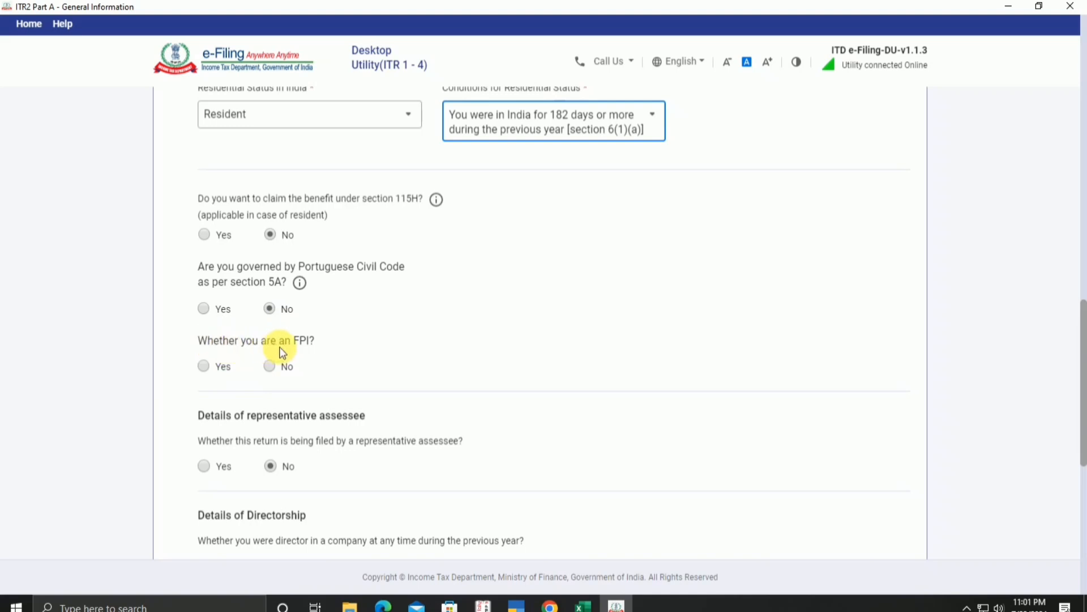
click(270, 367)
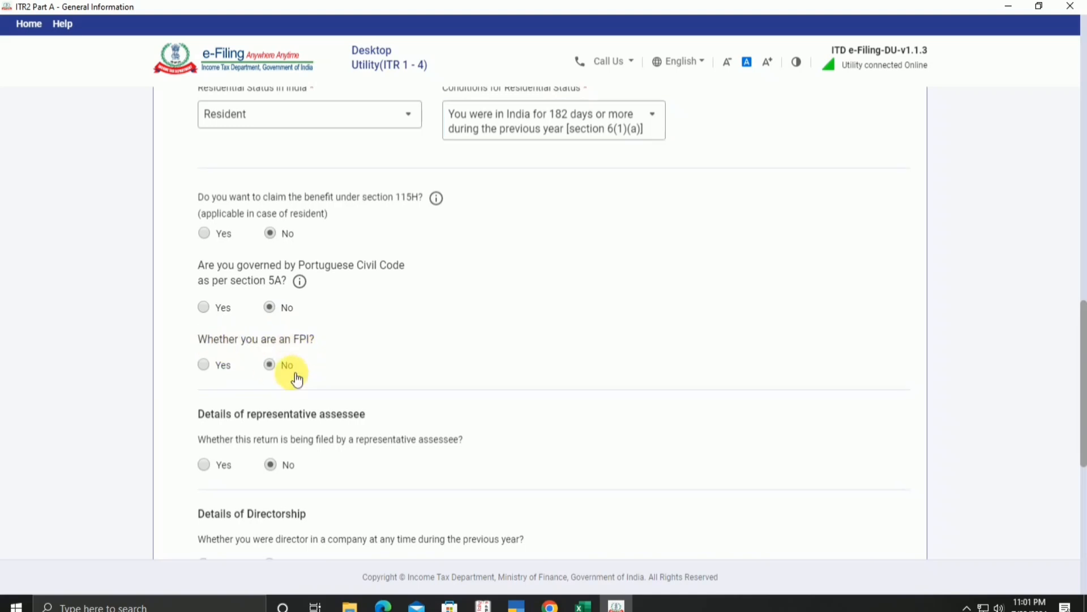
scroll(443, 381, down, 3)
scroll(495, 368, down, 3)
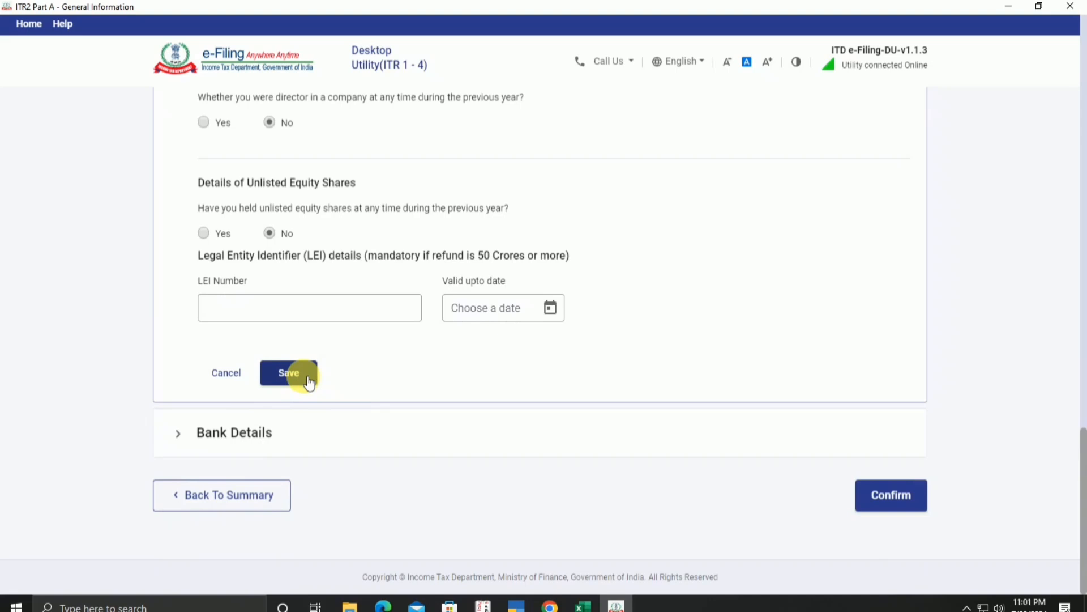
Step: Save the filing status, review Bank Details, and confirm Part A General Information
click(289, 373)
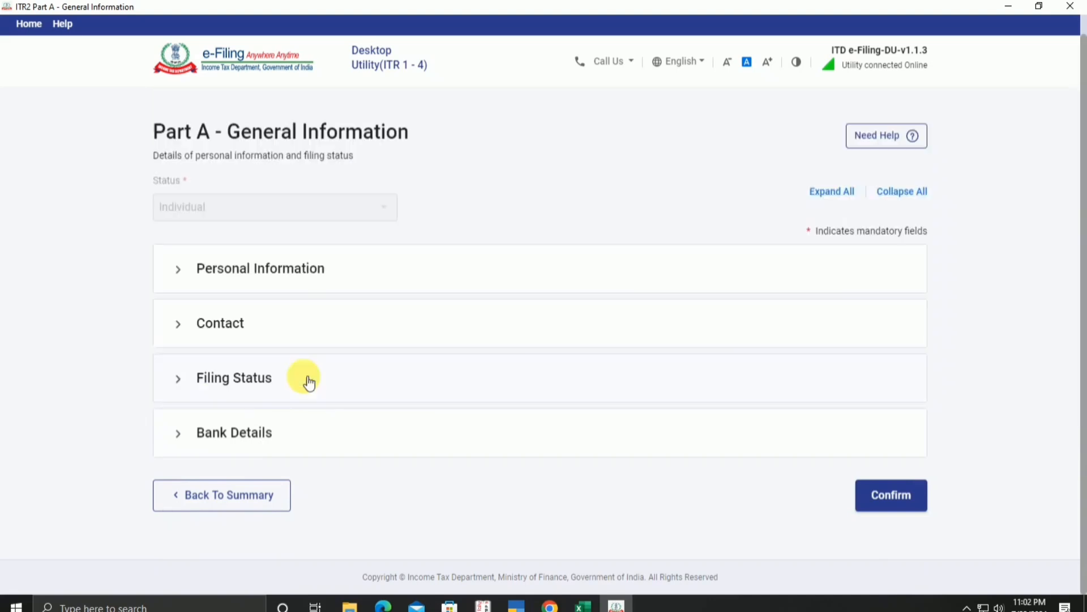
click(296, 432)
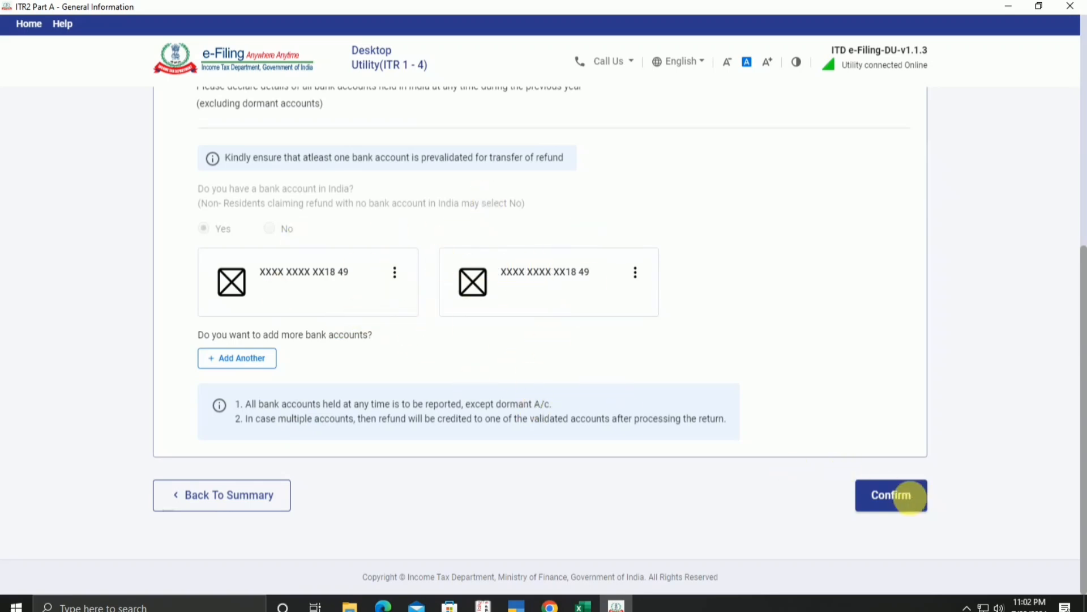
click(908, 502)
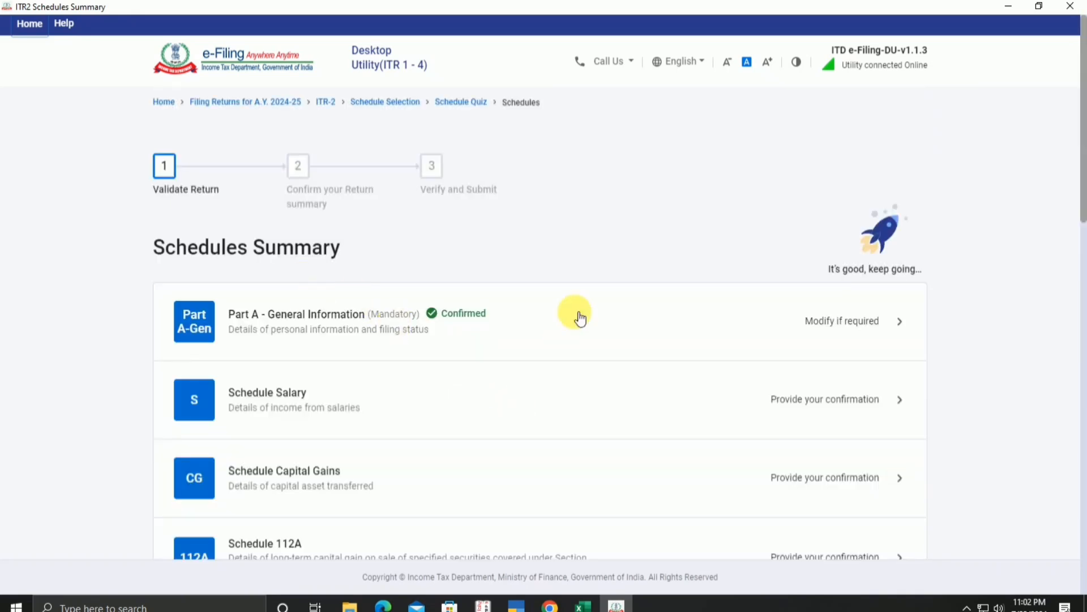
Step: Open Schedule Salary and add a new employer entry under Gross Salary
scroll(679, 317, down, 2)
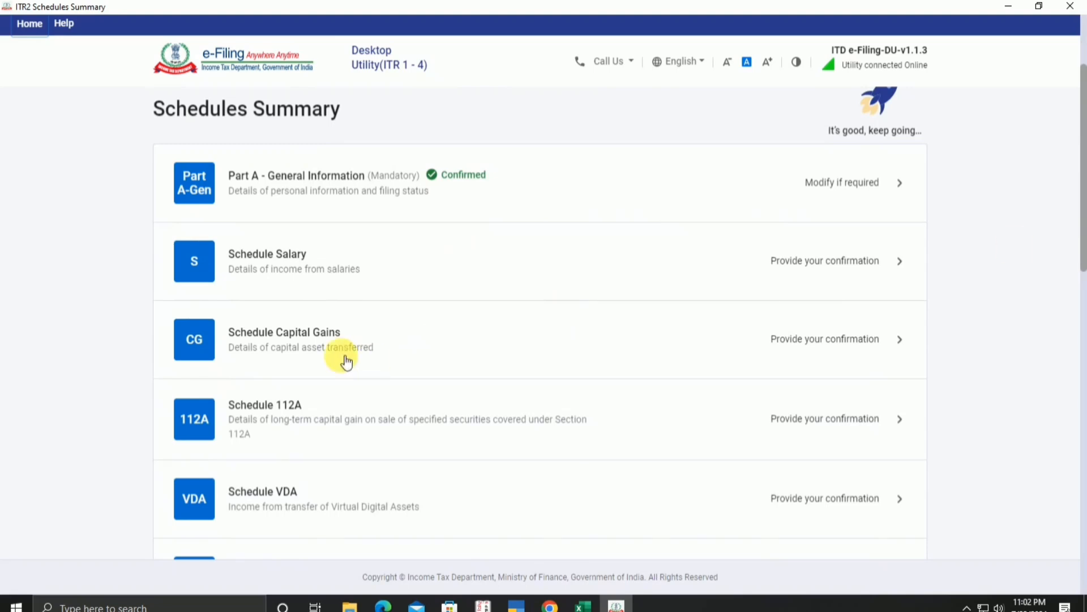
click(703, 270)
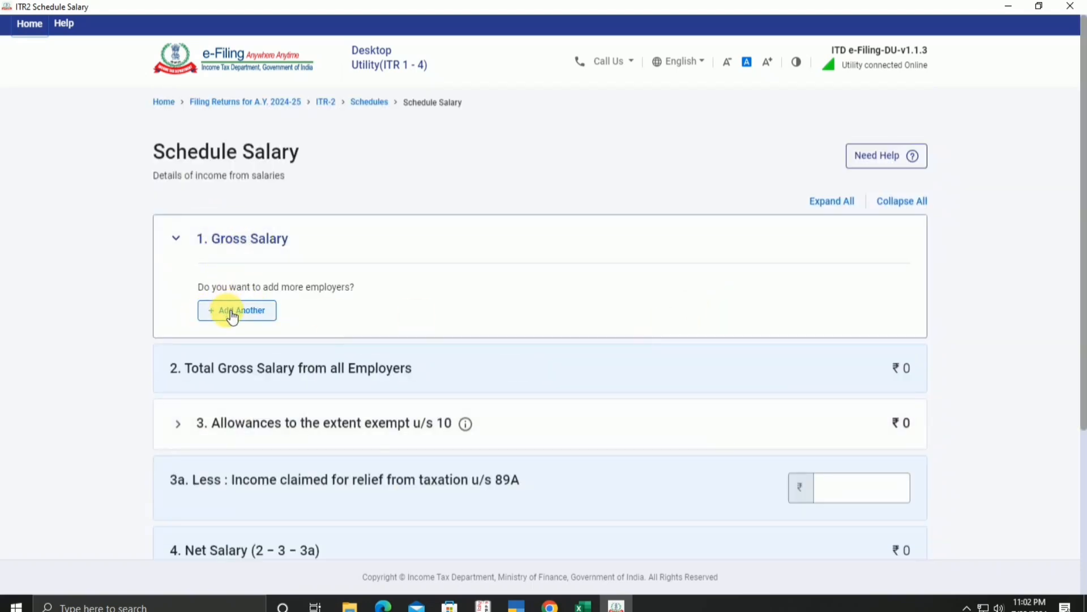
click(233, 317)
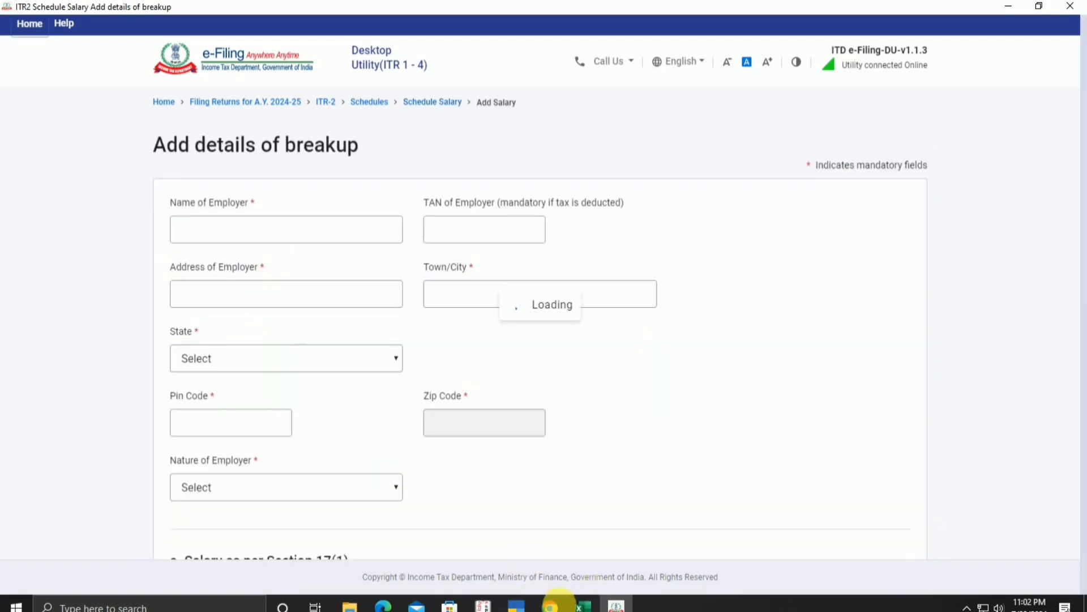
Step: Copy the employer name Amul from the Excel workbook into Name of Employer
click(579, 607)
scroll(651, 362, up, 4)
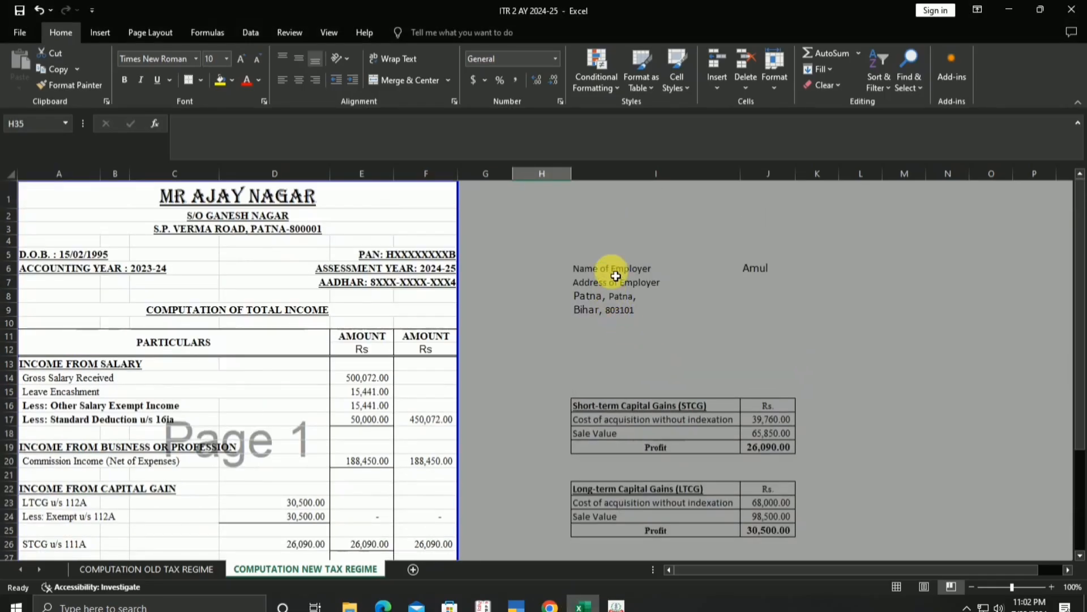
click(758, 272)
key(ctrl+c)
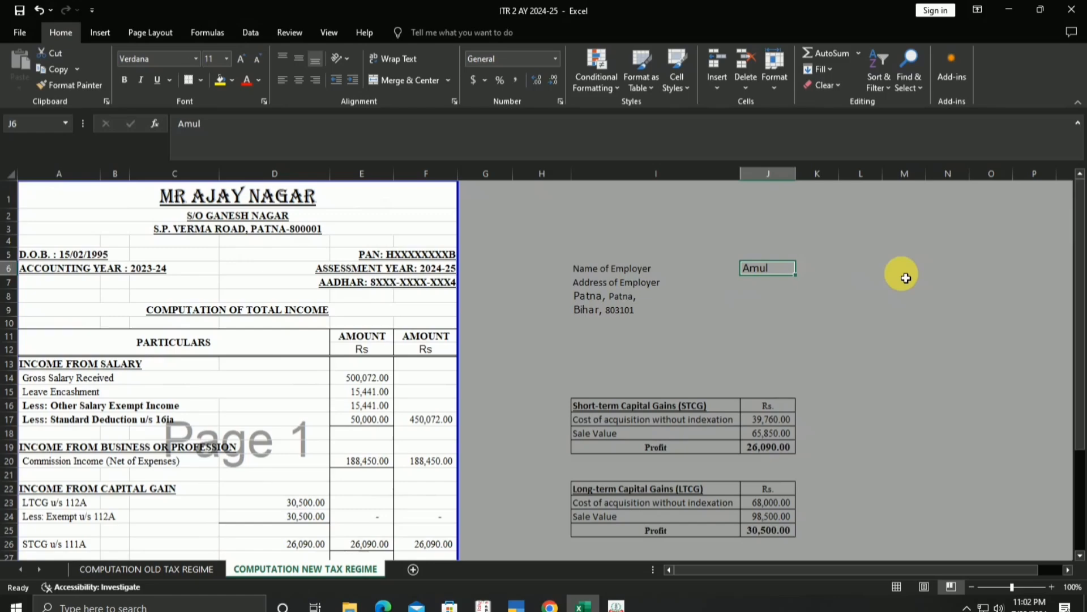
click(616, 605)
click(263, 227)
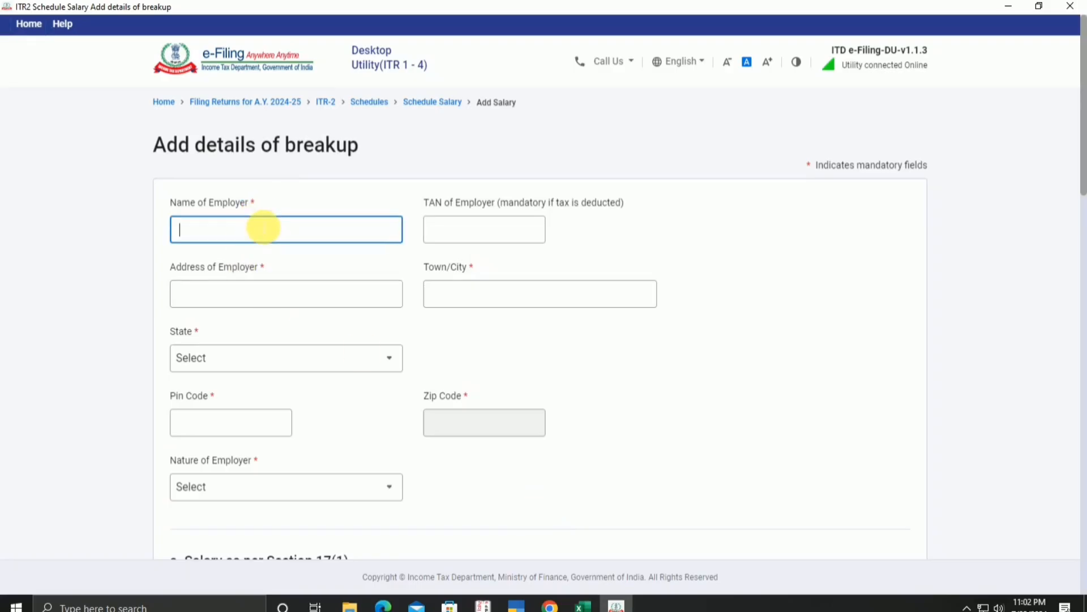
key(ctrl+v)
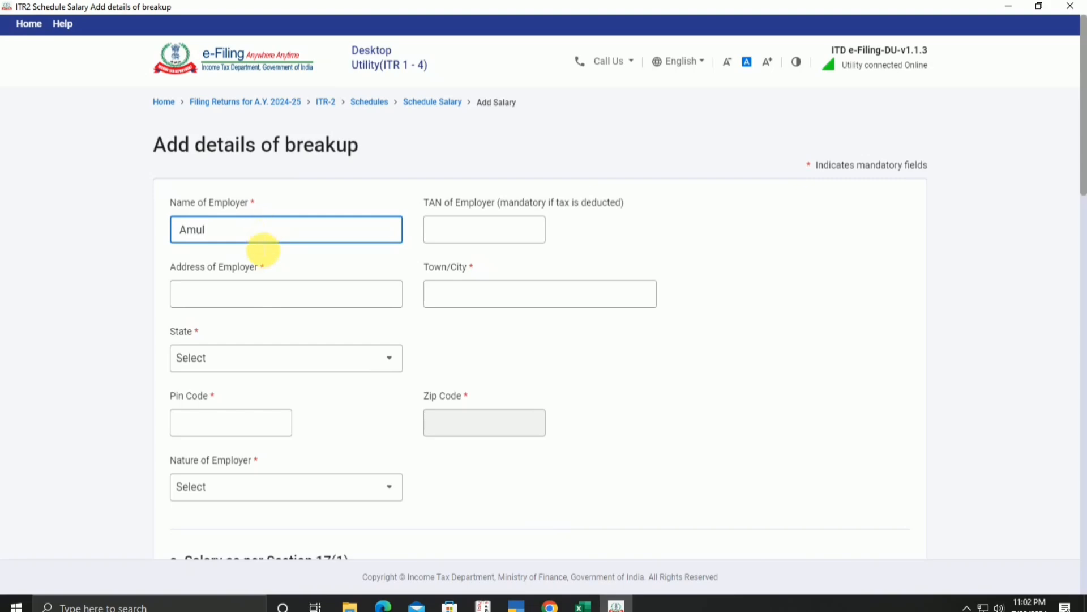
Step: Enter Patna as the employer's address and Town/City
click(245, 294)
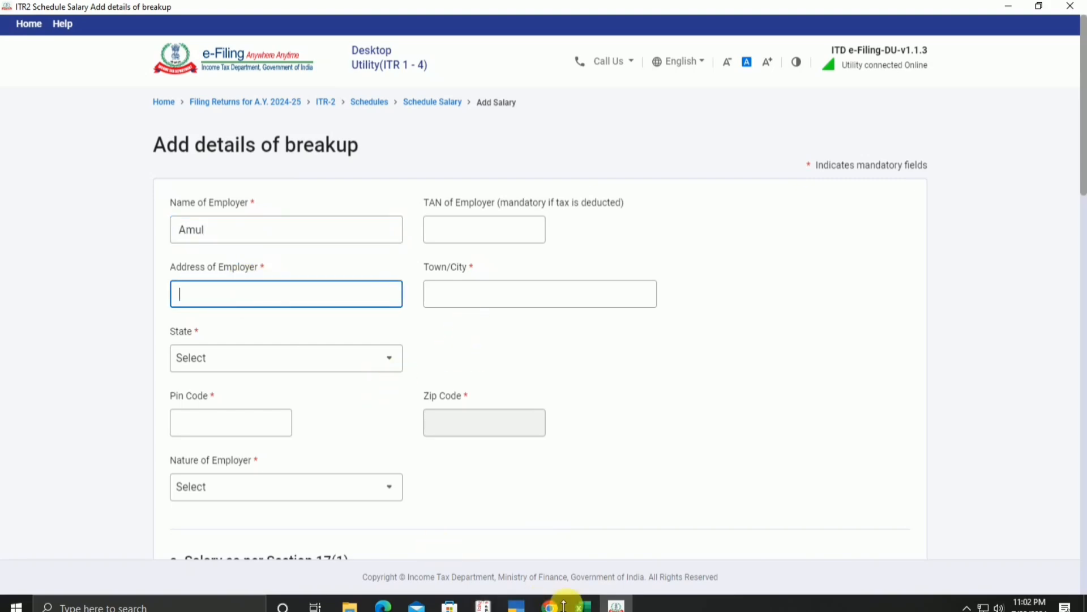
click(583, 605)
click(629, 299)
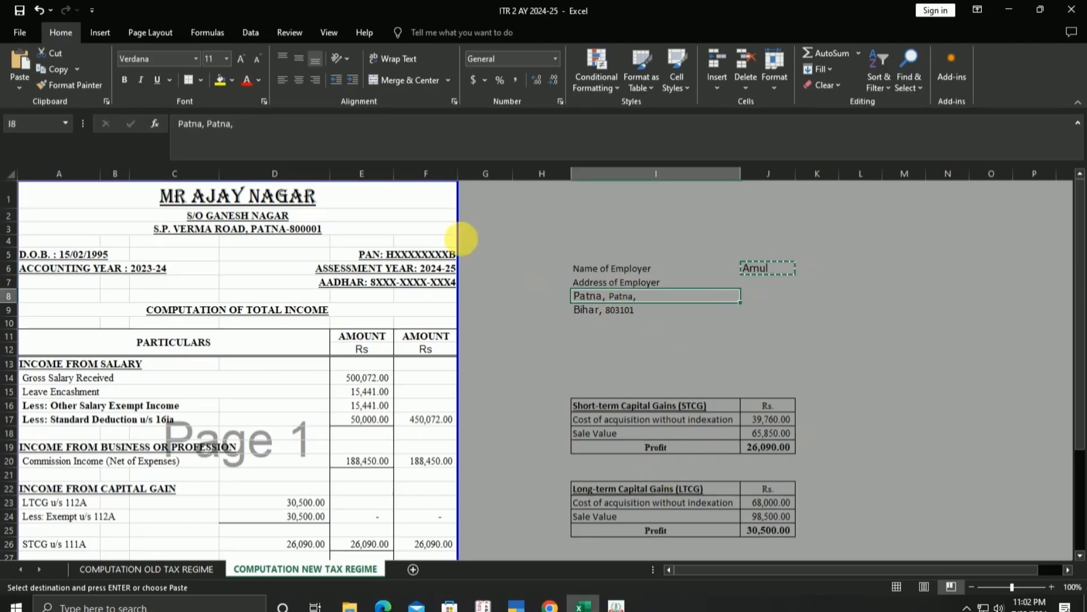
click(604, 605)
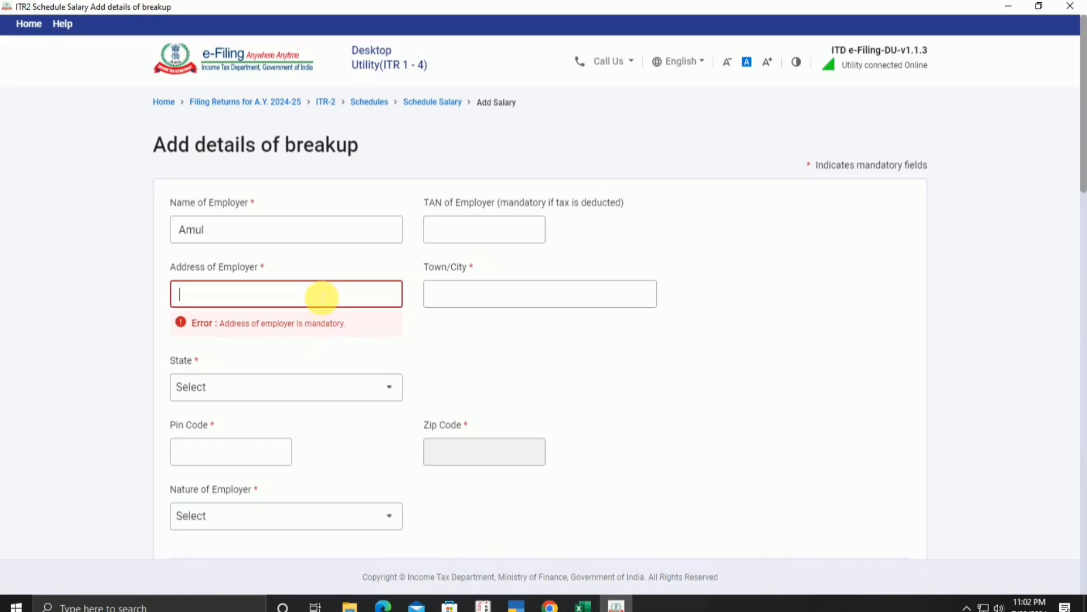
text(Pa)
text(tnsza)
key(BackSpace)
key(BackSpace)
key(BackSpace)
text(a)
click(498, 305)
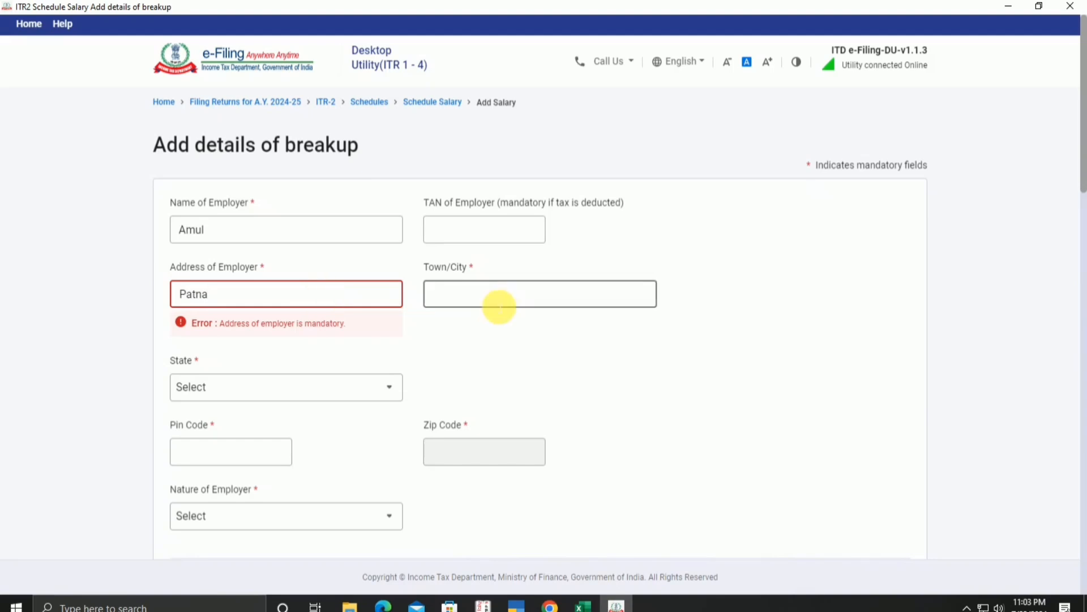
text(Psa)
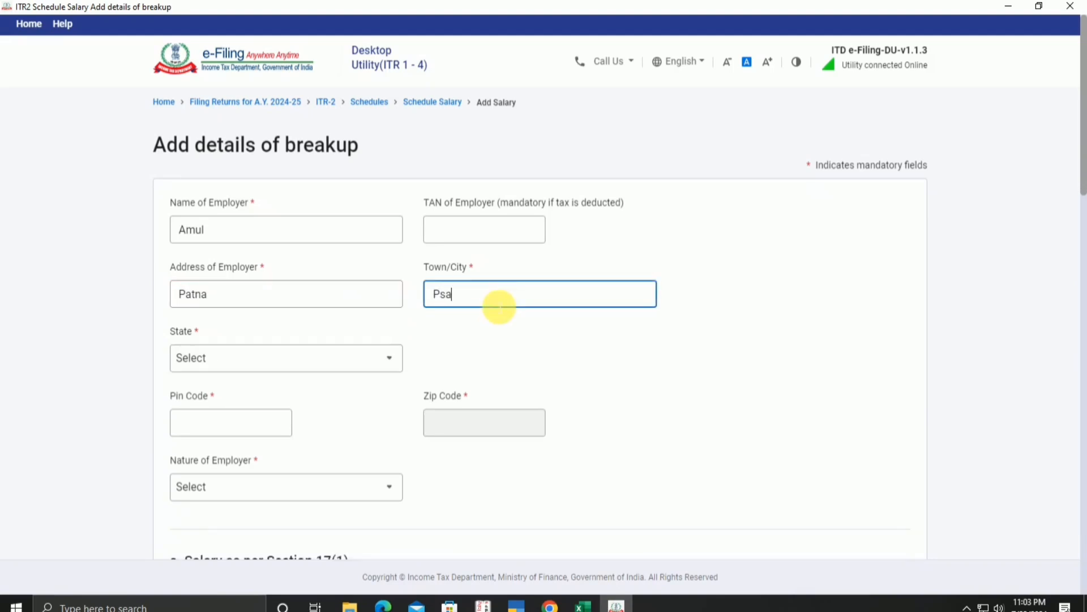
key(BackSpace)
text(atna)
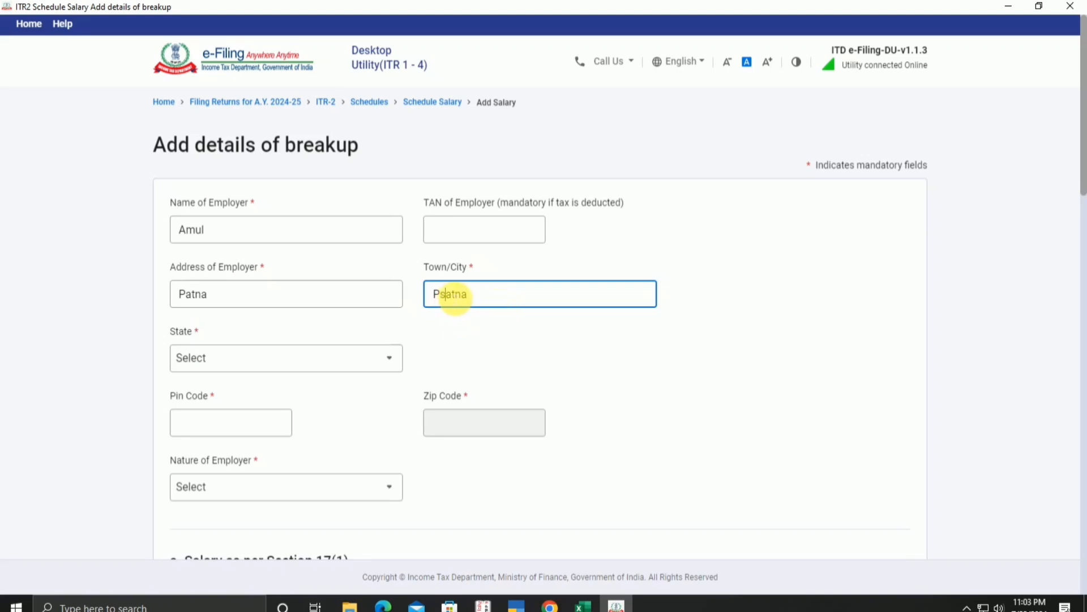
key(Delete)
Step: Copy PIN code 803101 from the workbook into Pin Code so State fills as 05-Bihar
click(234, 434)
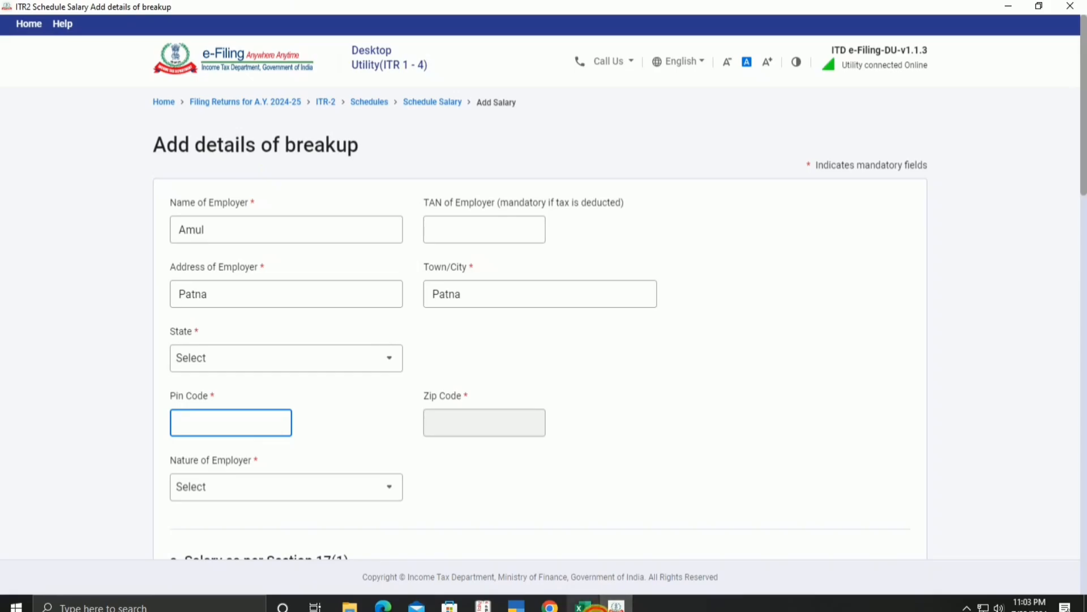
click(583, 605)
click(626, 309)
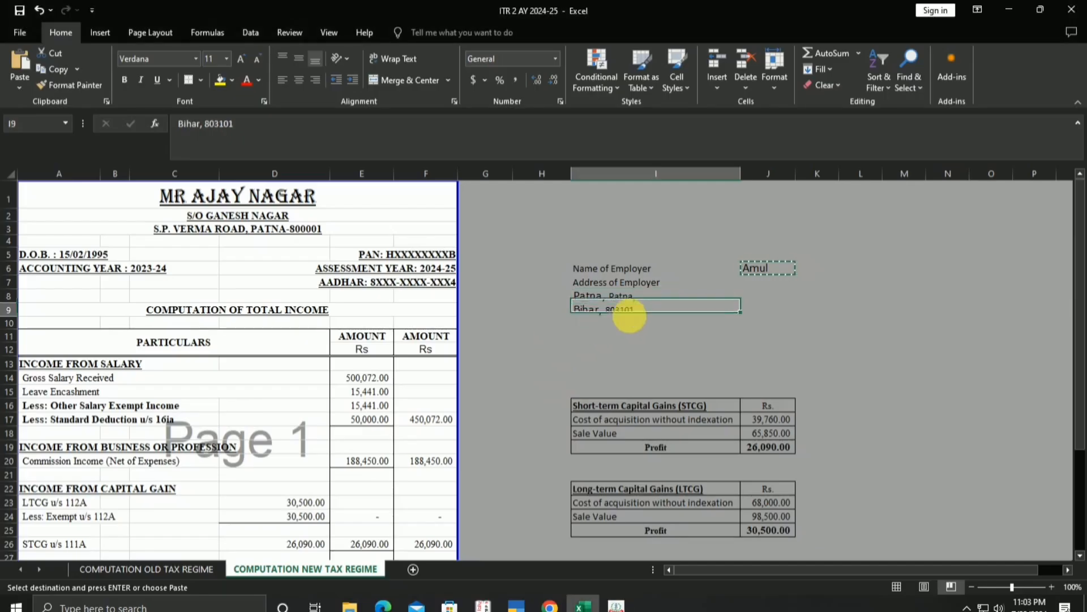
double_click(215, 124)
right_click(218, 131)
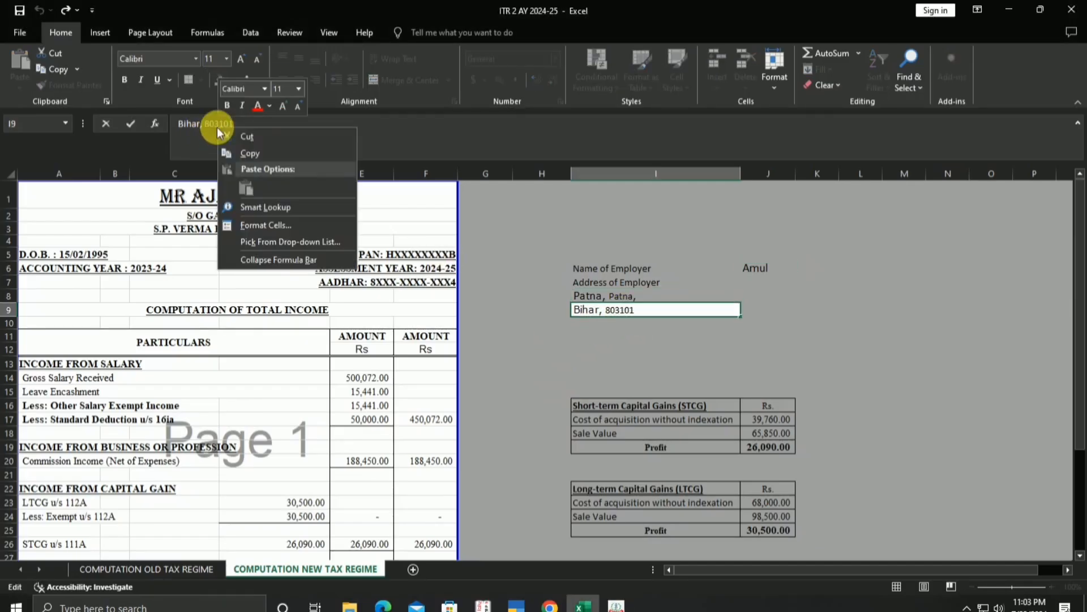
click(249, 153)
click(1009, 10)
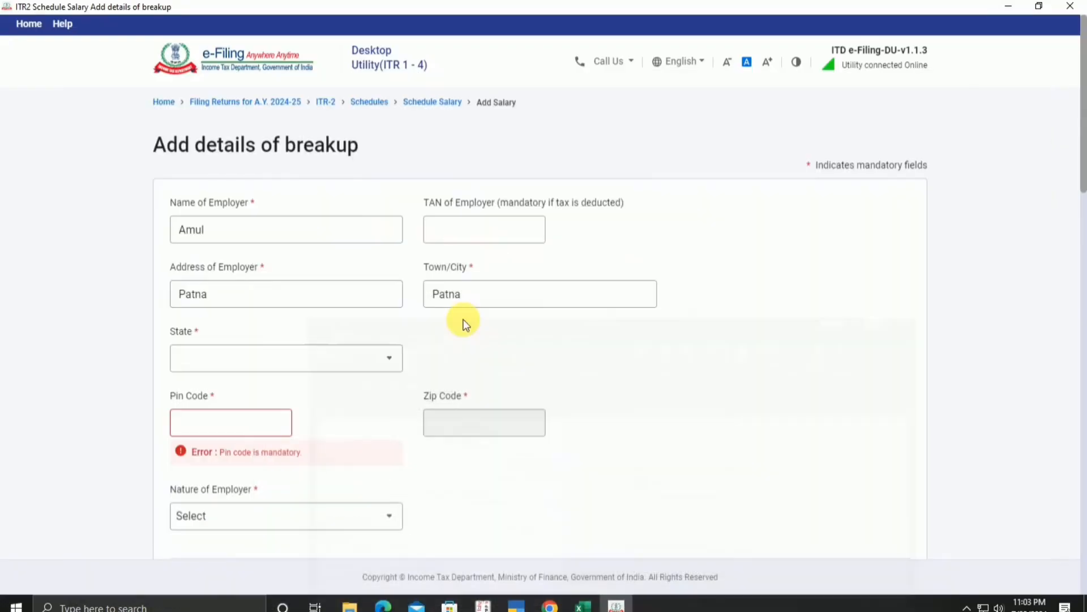
click(223, 422)
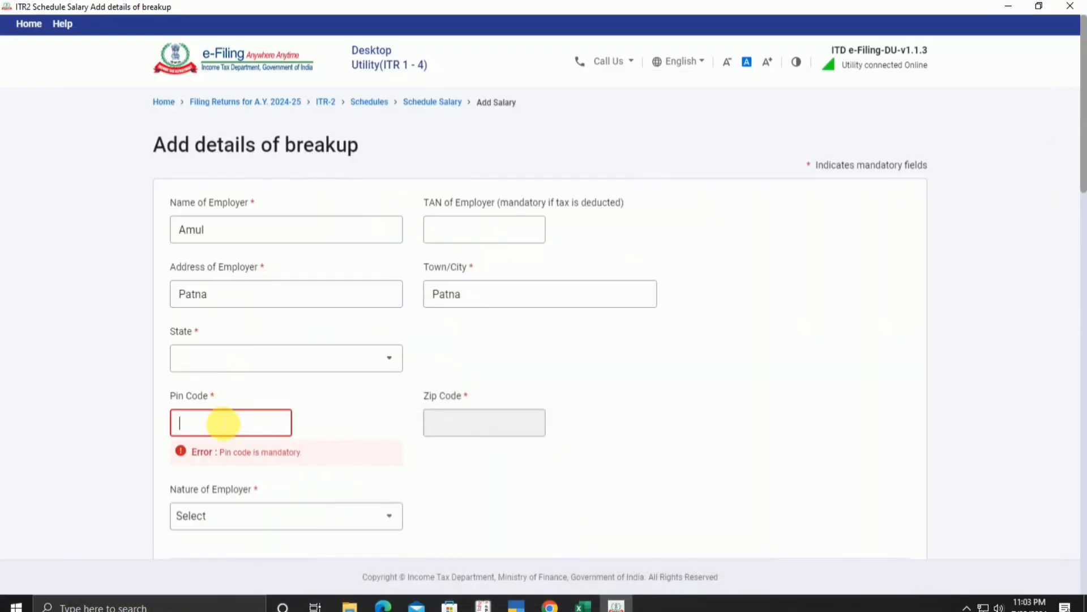
key(ctrl+v)
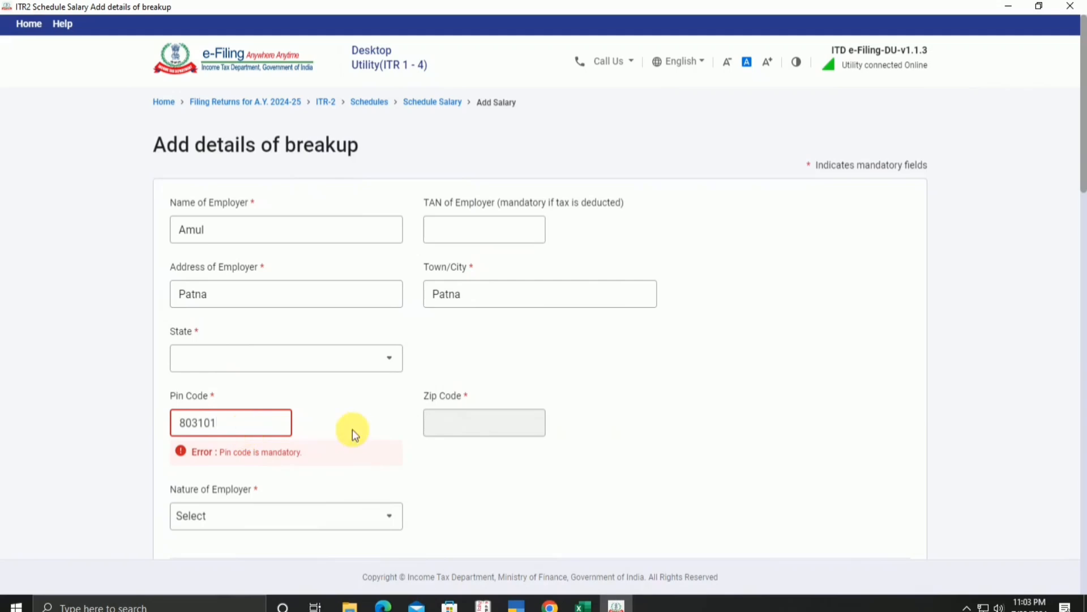
click(353, 429)
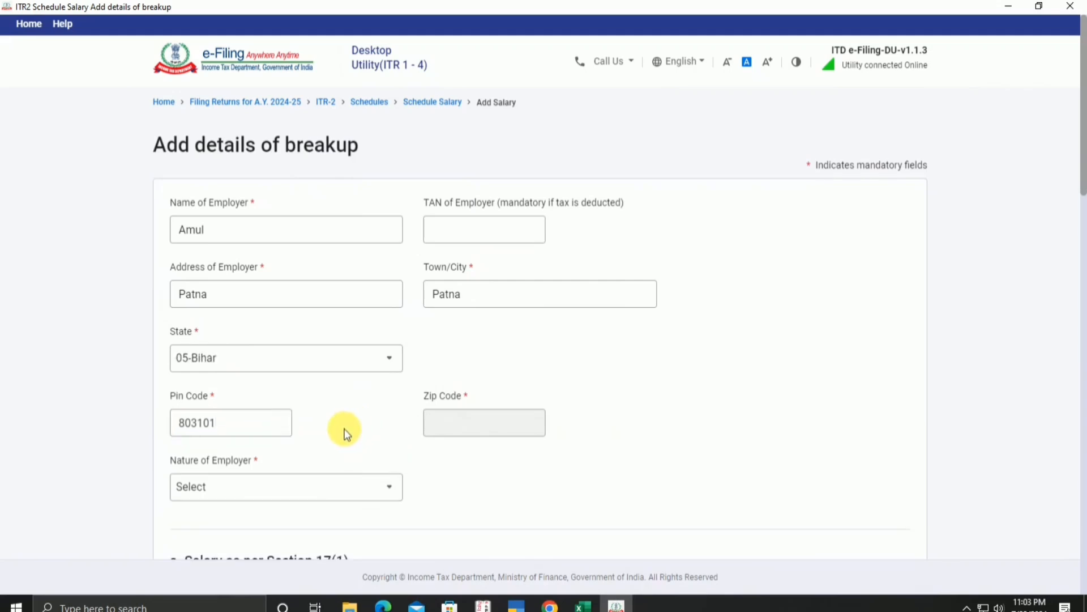
scroll(349, 457, down, 3)
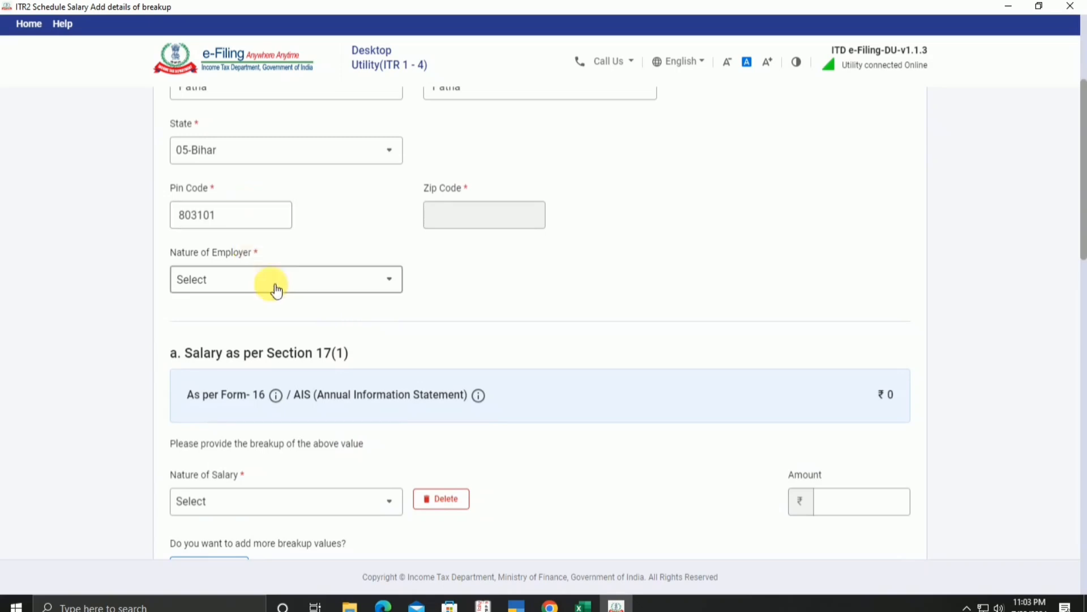
Step: Set Nature of Employer to Others
click(334, 293)
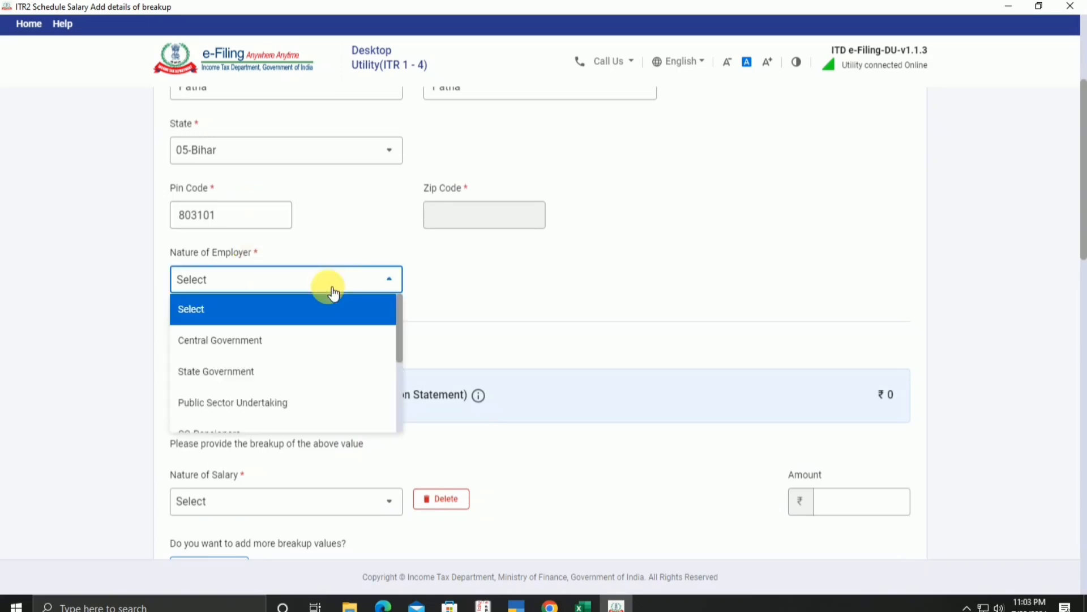
scroll(319, 413, down, 3)
scroll(257, 385, down, 5)
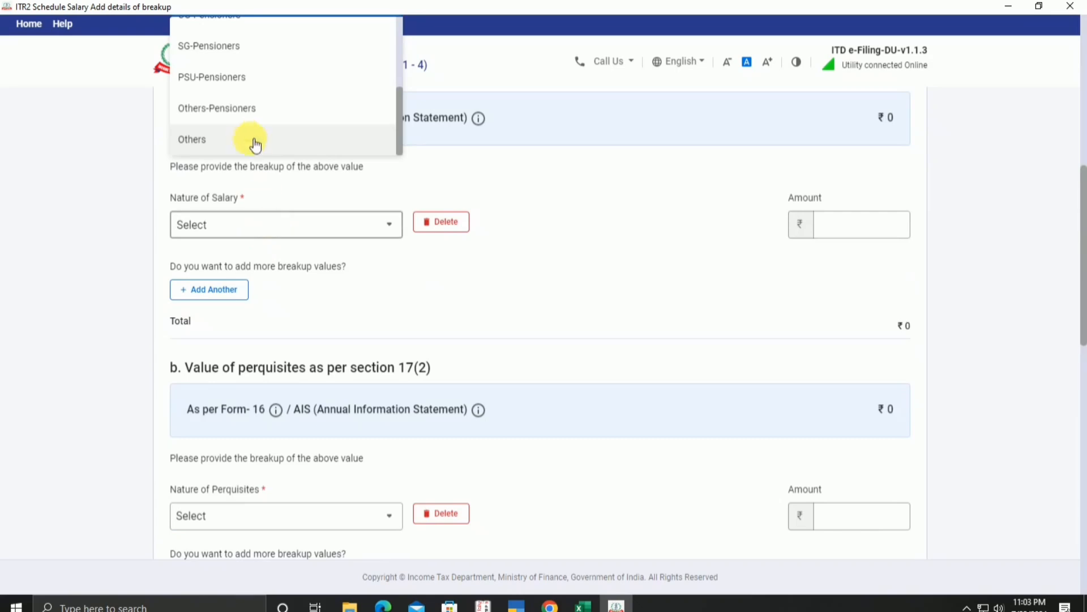
click(250, 136)
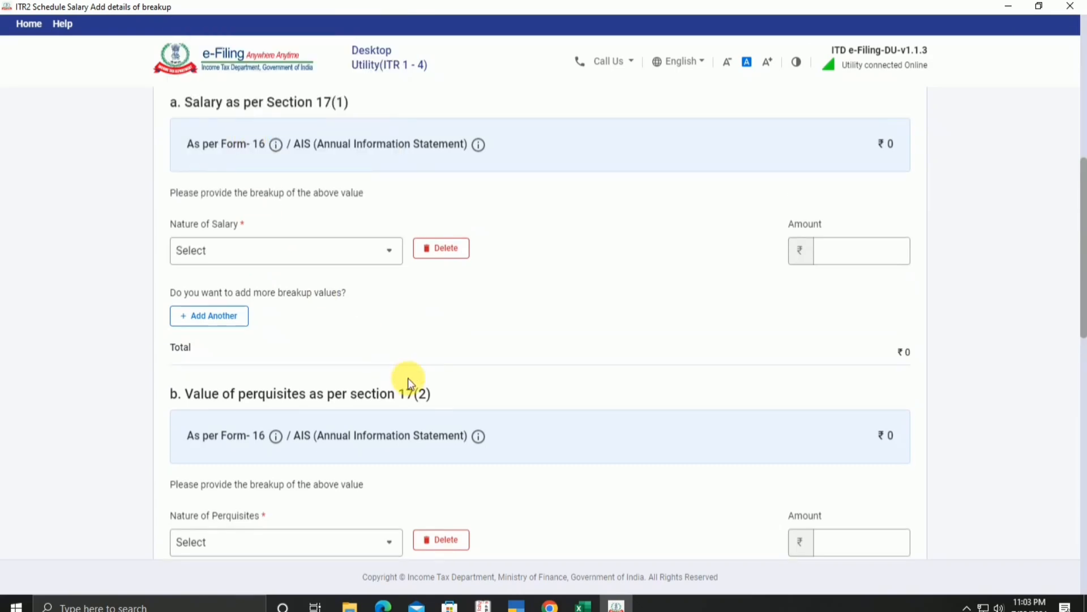
scroll(525, 378, up, 3)
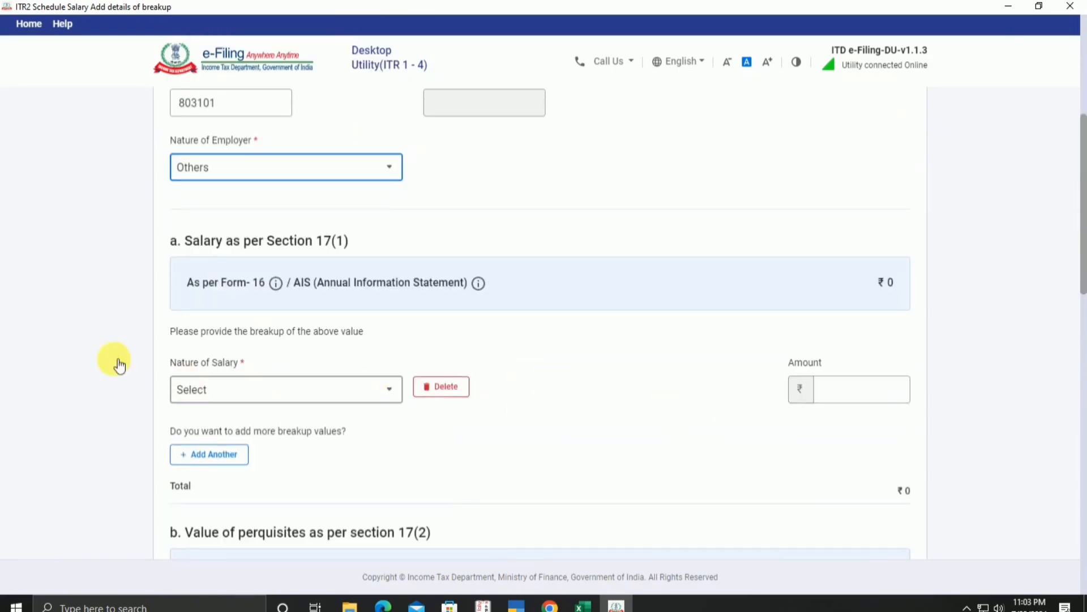
Step: Add a Basic salary row of 5,00,072 under Section 17(1)
click(261, 398)
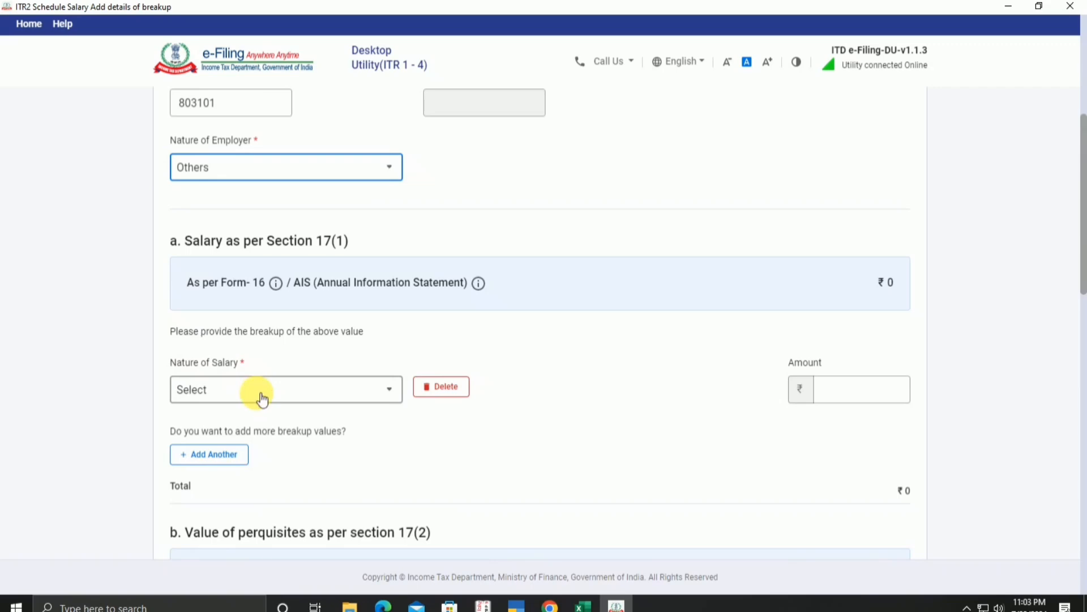
click(225, 484)
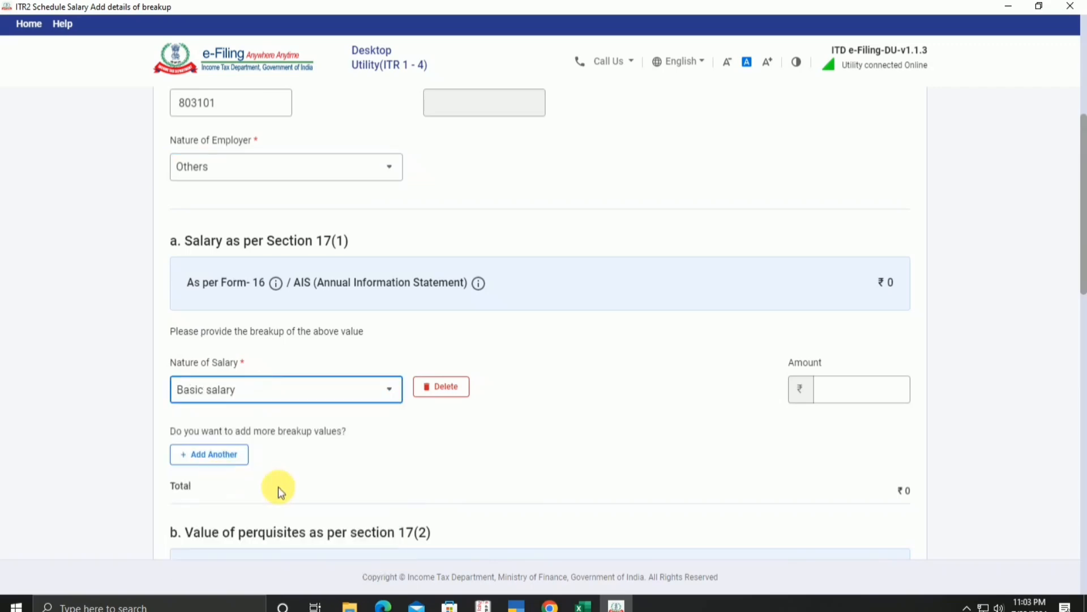
key(alt+Tab)
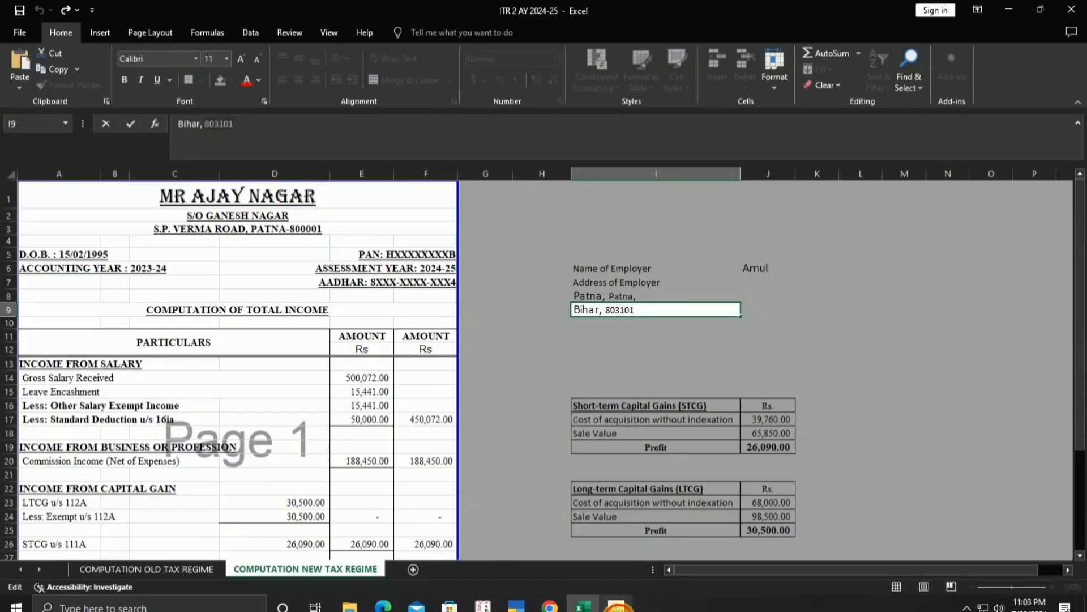
click(626, 607)
click(825, 395)
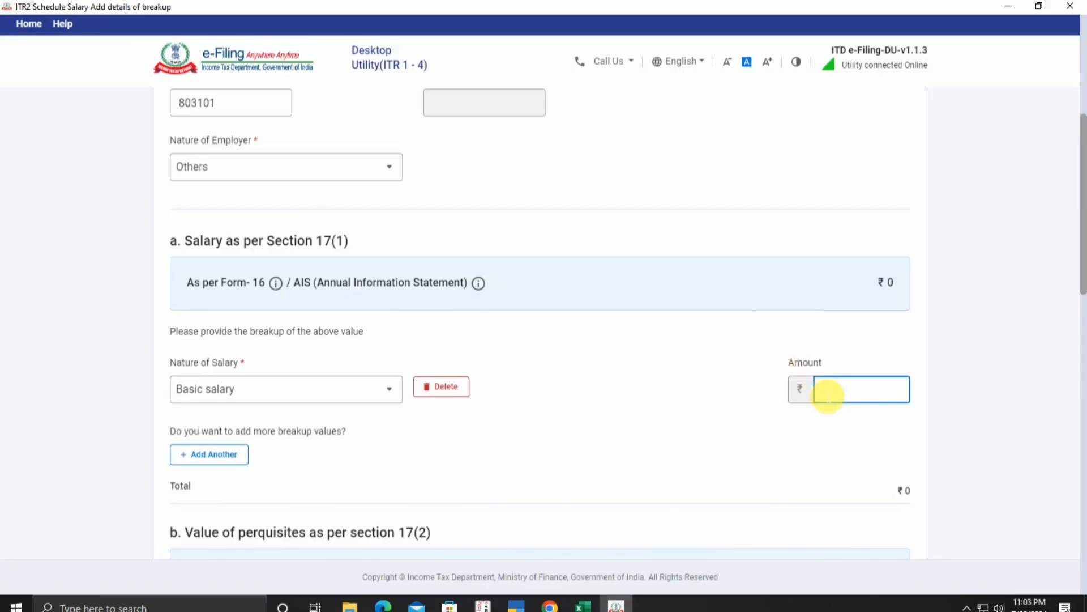
text(500072)
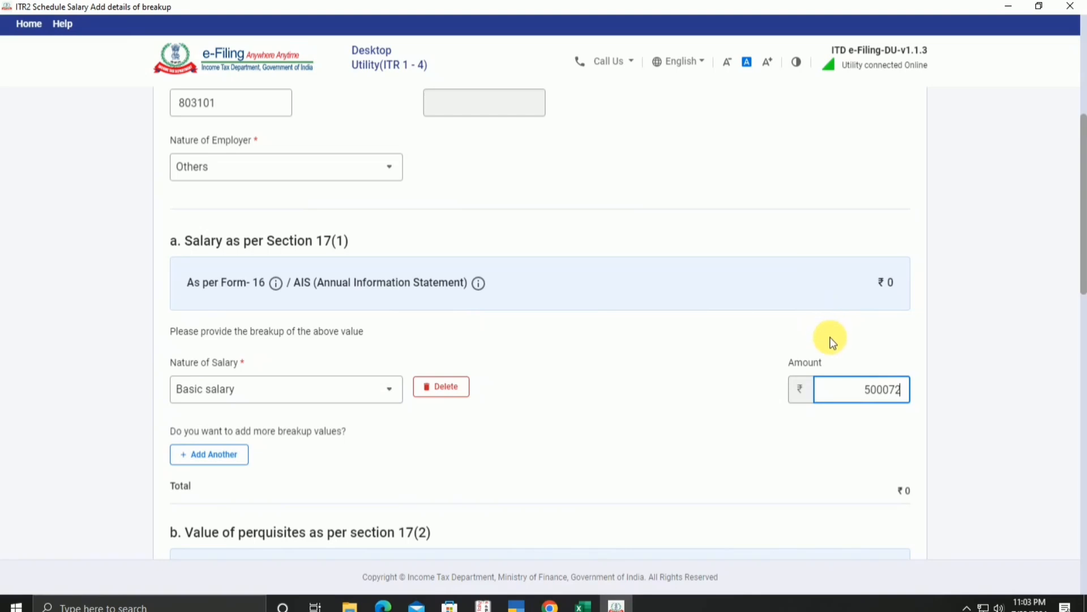
click(678, 371)
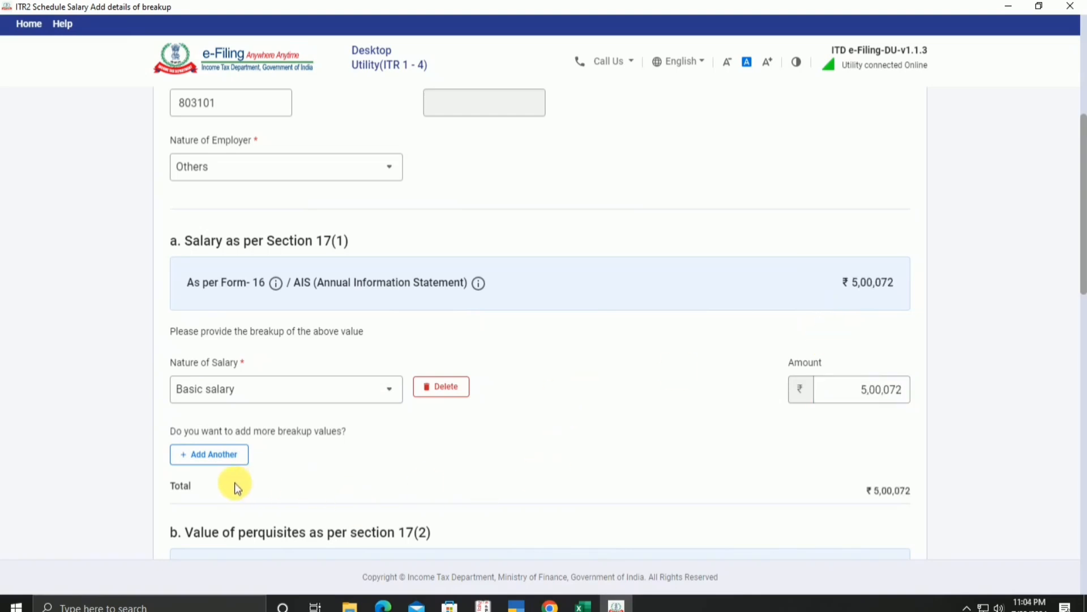
Step: Add a second row for Leave encashment of 15,441, totalling ₹5,15,513
click(223, 454)
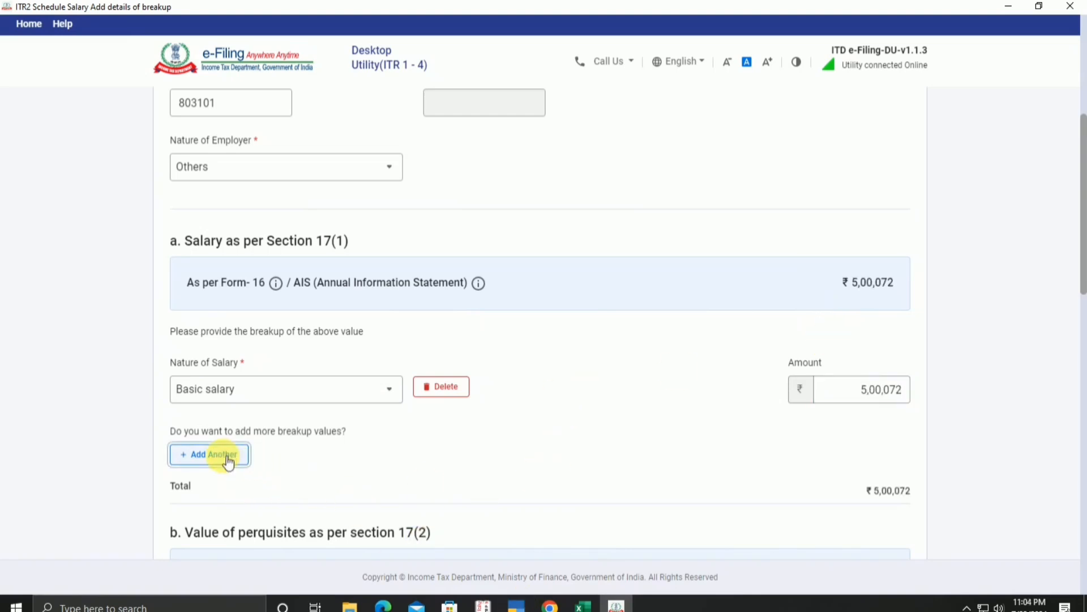
click(389, 460)
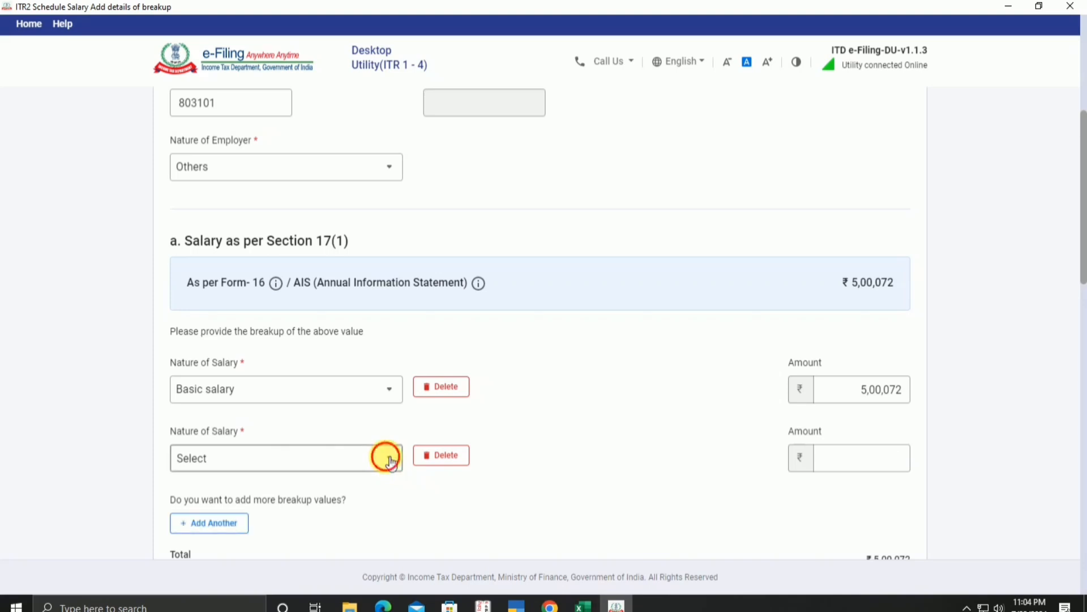
scroll(364, 383, down, 5)
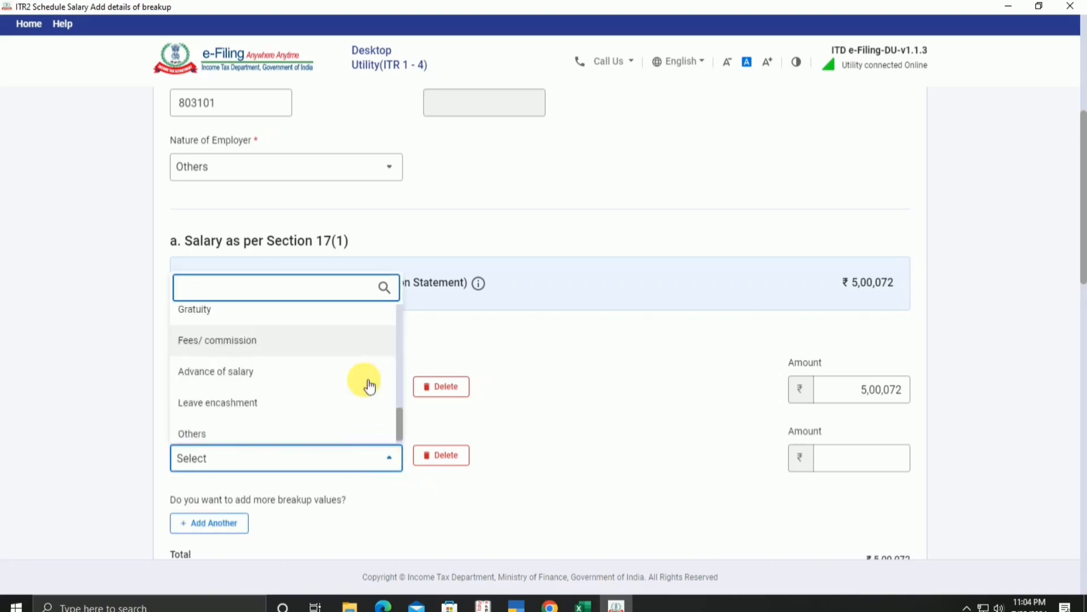
click(321, 402)
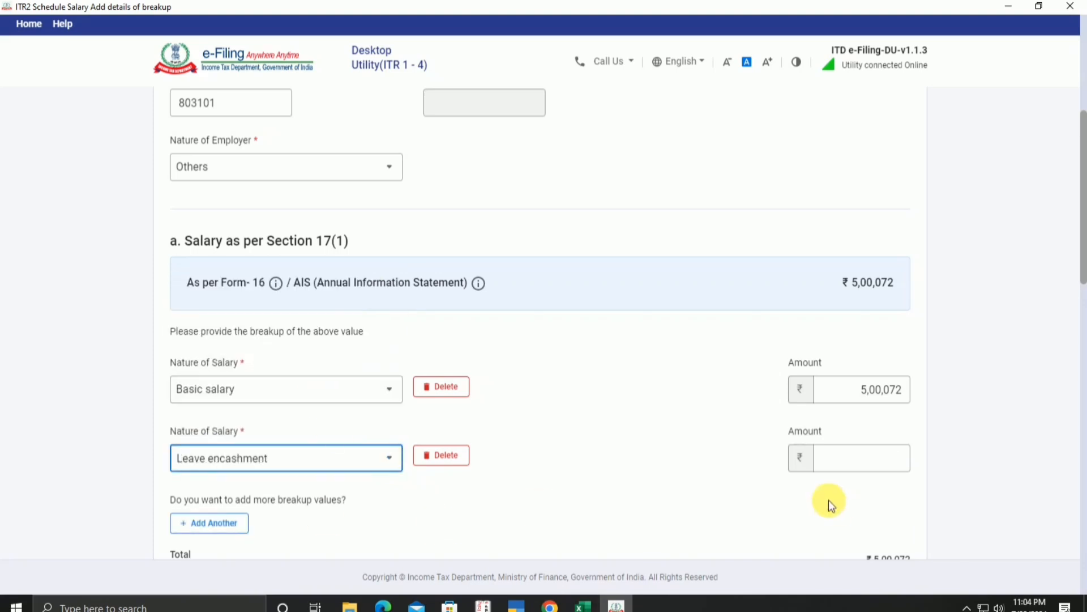
click(853, 466)
click(583, 605)
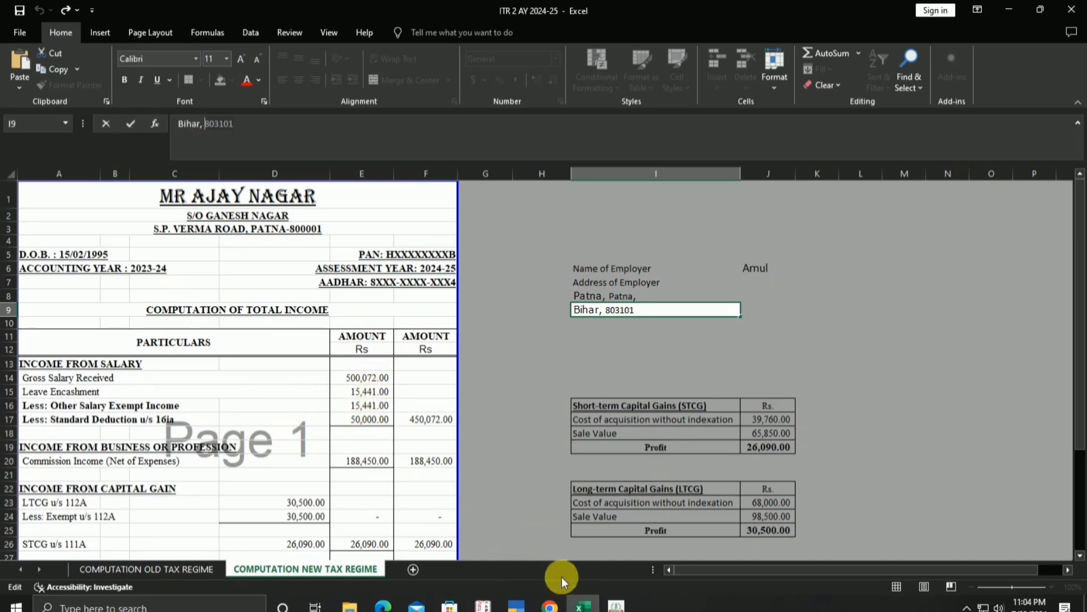
click(616, 606)
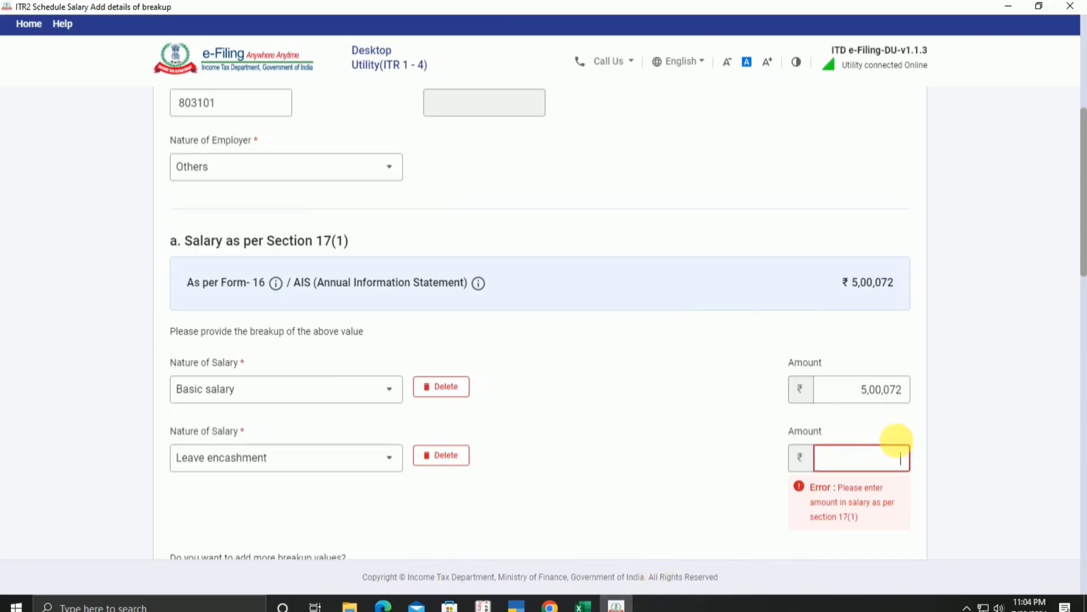
click(895, 459)
text(15441)
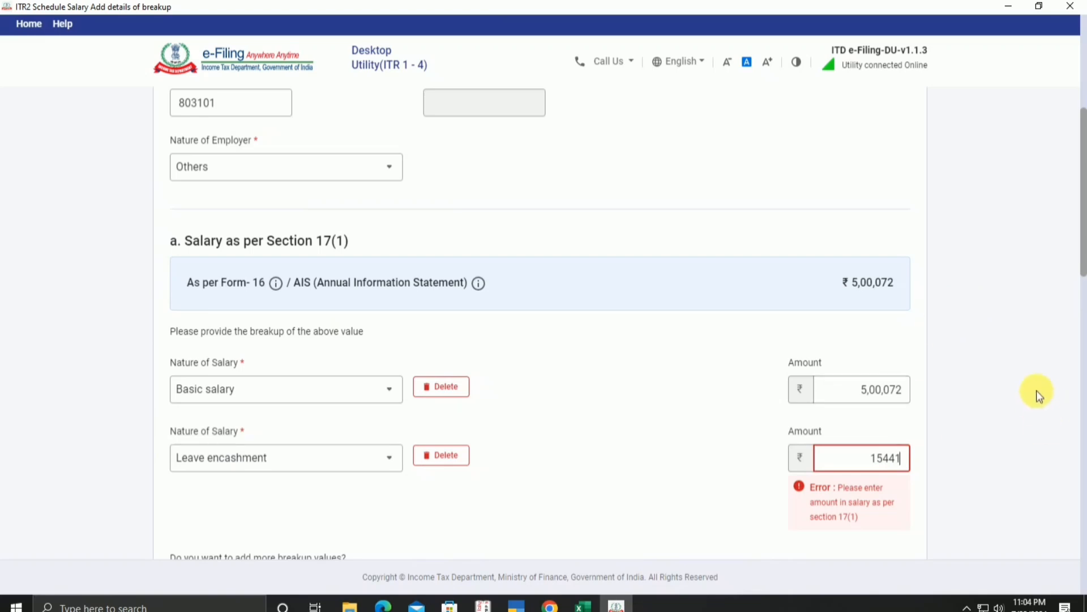
click(970, 385)
scroll(836, 422, down, 6)
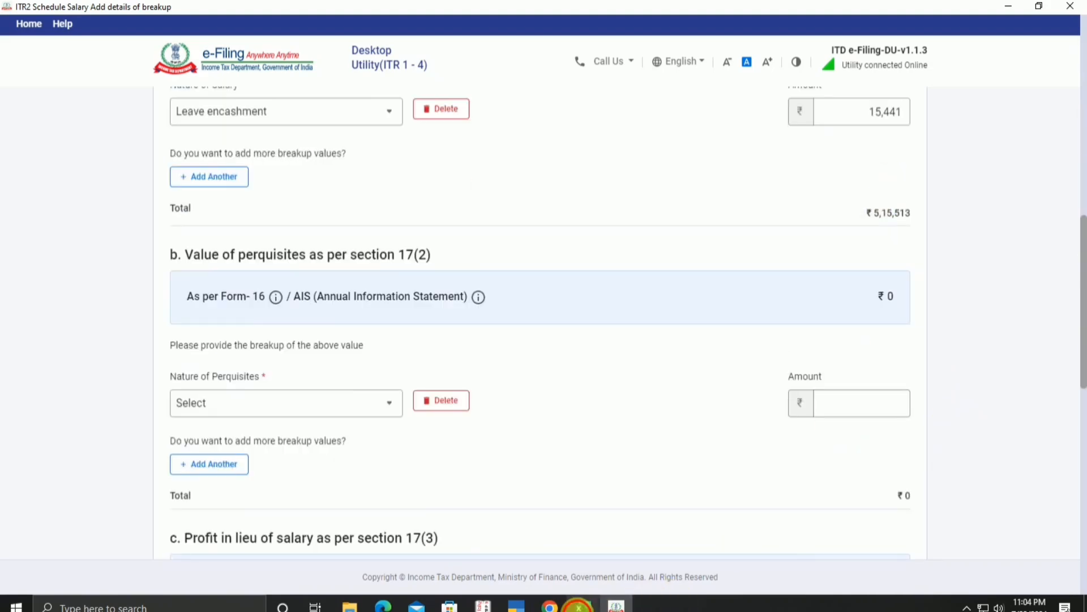
click(581, 606)
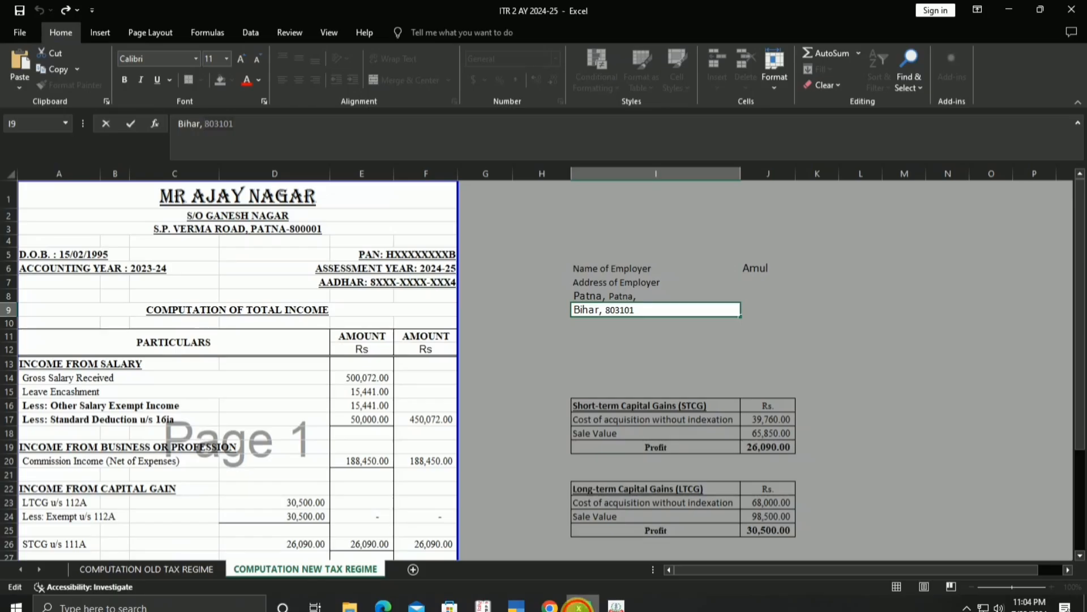
click(578, 604)
scroll(478, 485, down, 3)
scroll(634, 378, down, 8)
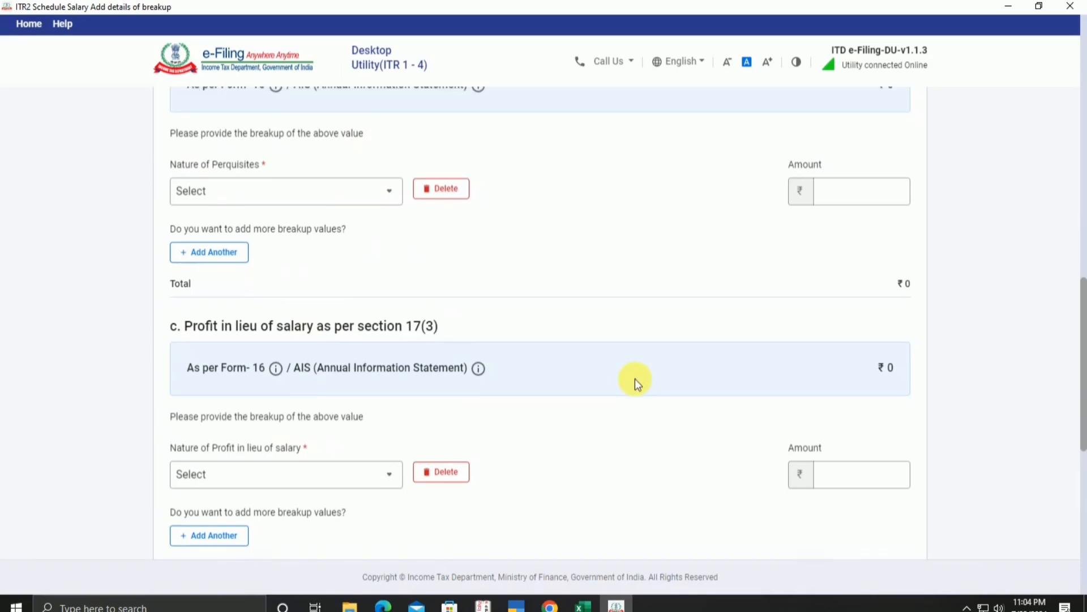
Step: Save the employer breakup, expand section 10 exempt allowances, and start a new allowance
click(908, 458)
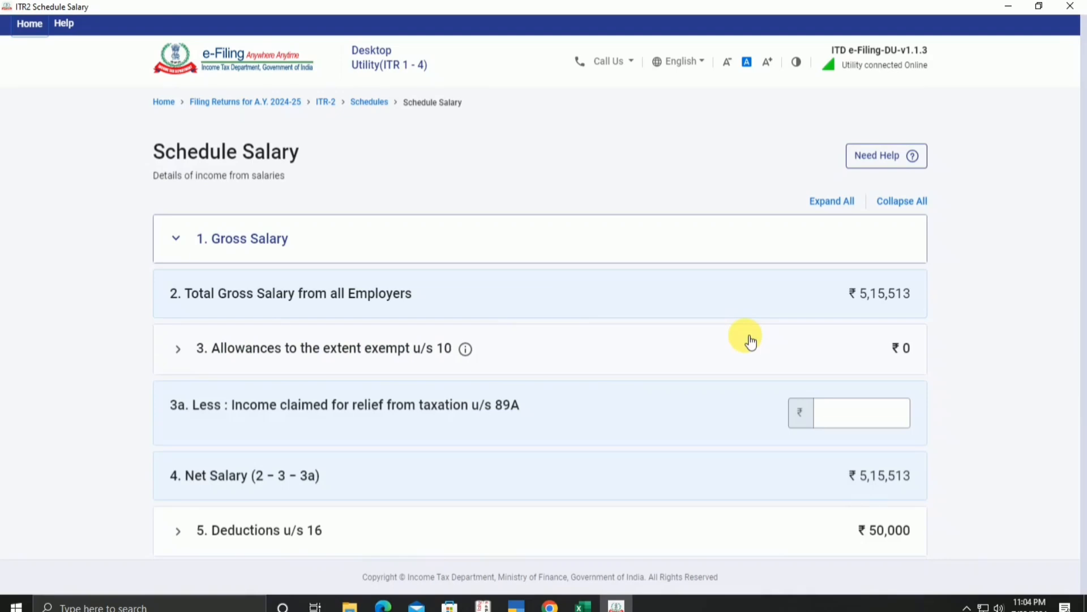
scroll(750, 341, down, 10)
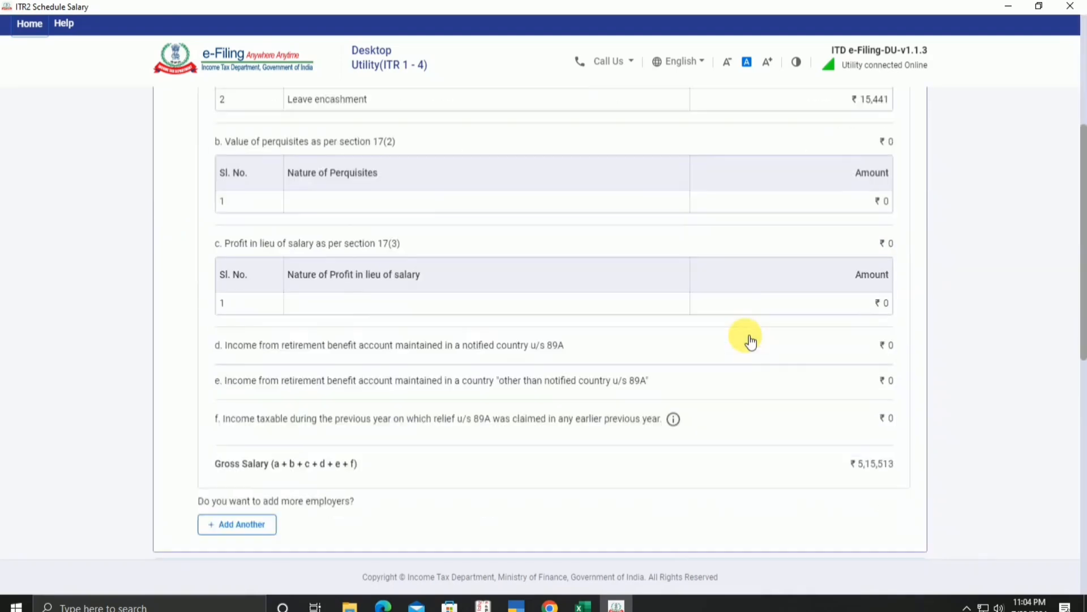
scroll(745, 336, down, 3)
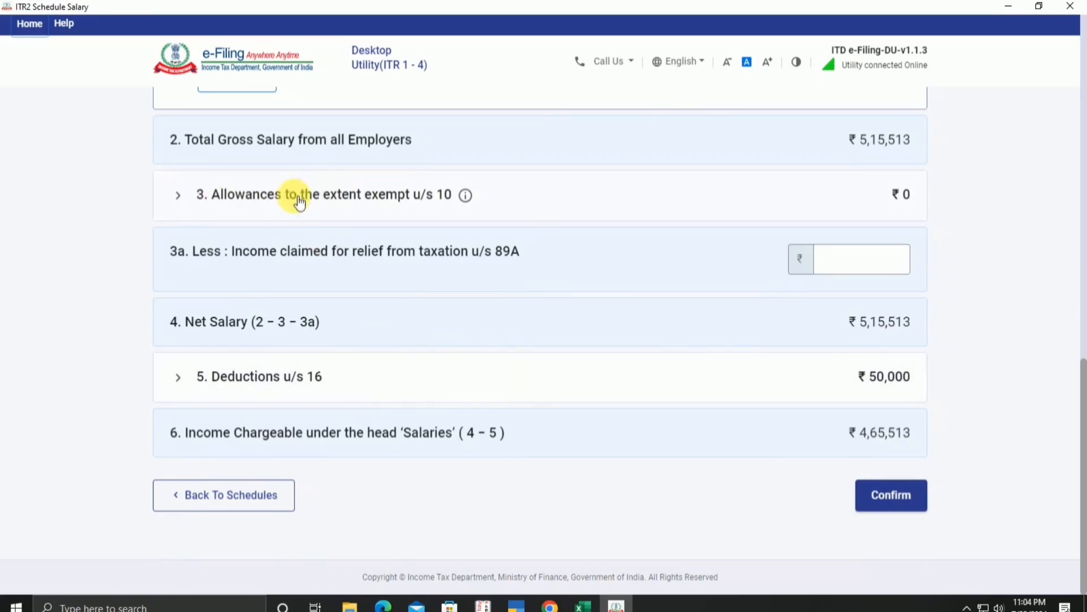
click(353, 206)
scroll(306, 272, up, 3)
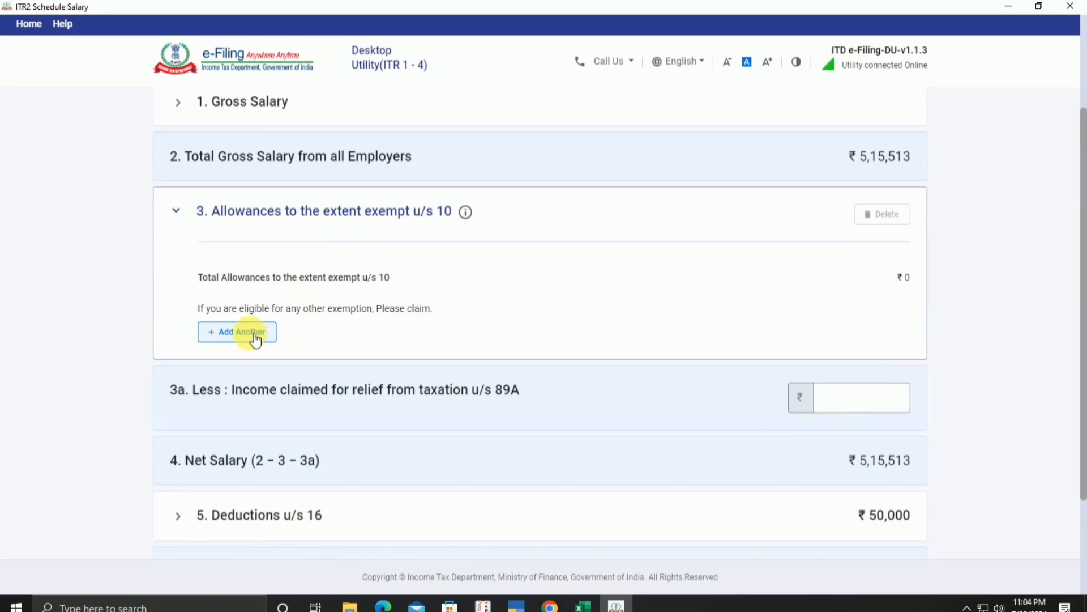
click(254, 336)
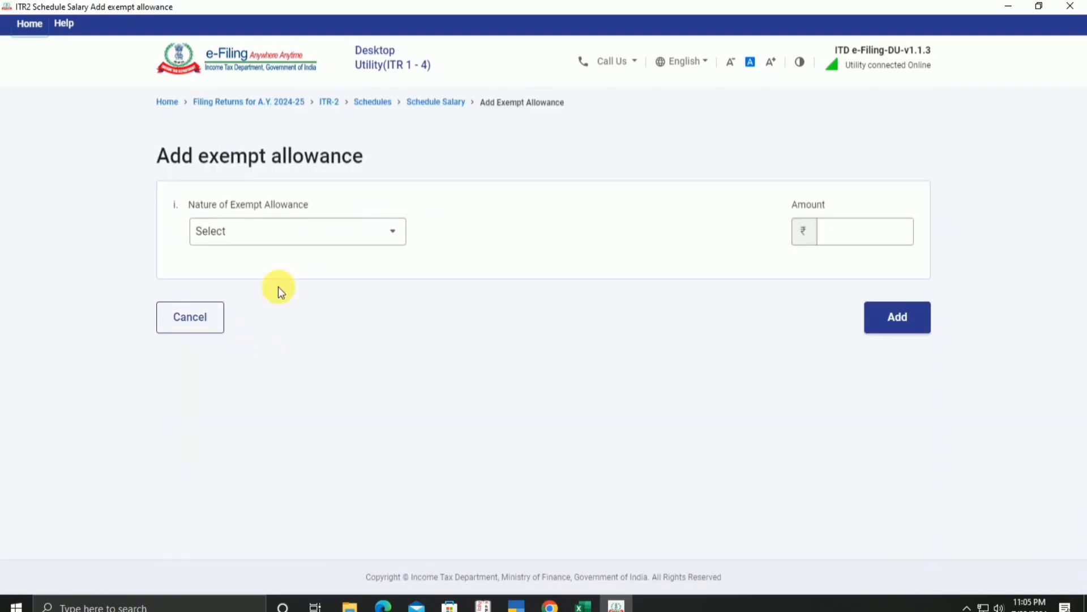
Step: Choose Any Other allowance type with description 'Other Salary Exempt Income' copied from Excel
click(340, 237)
scroll(301, 417, down, 5)
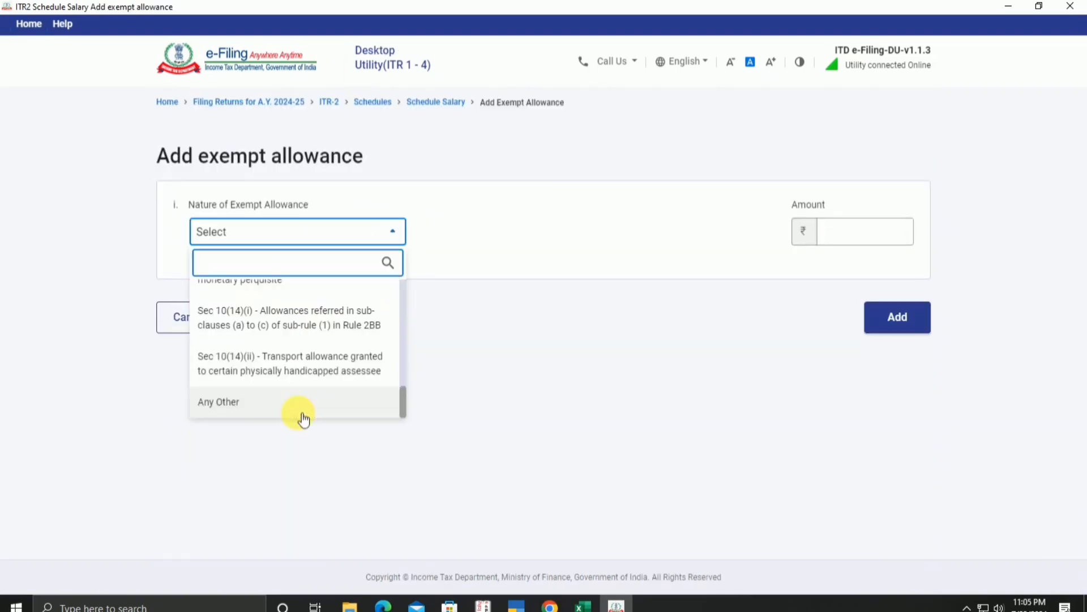
click(300, 416)
click(586, 606)
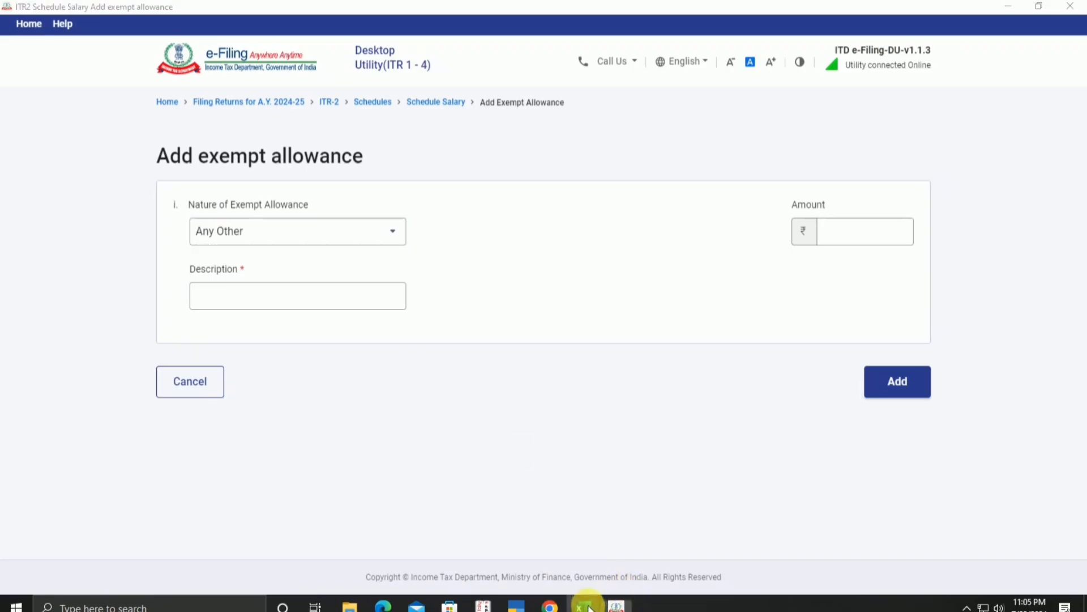
click(76, 418)
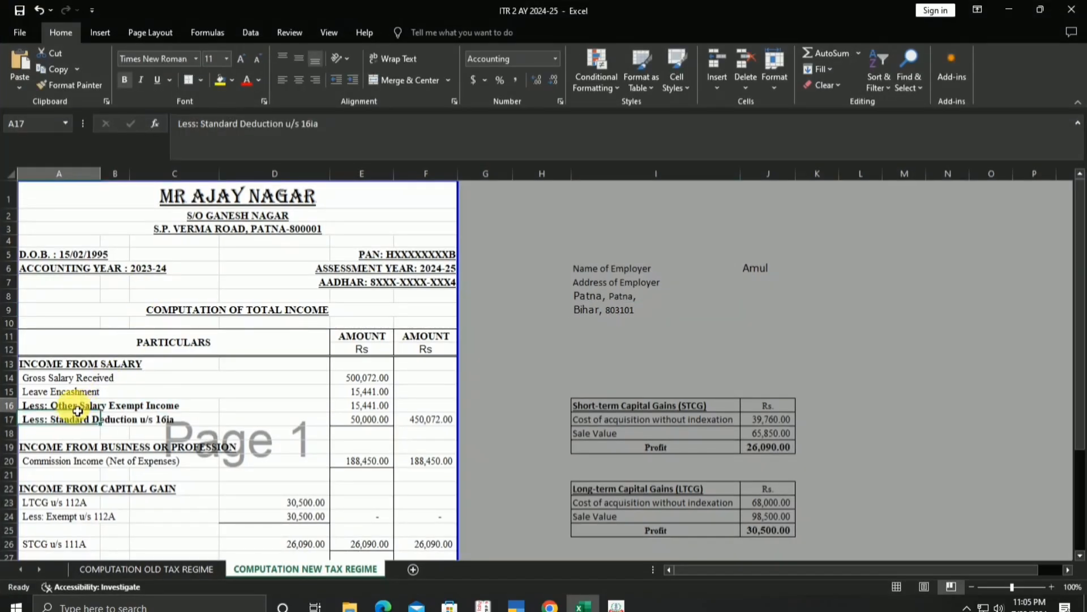
click(77, 409)
drag(203, 129, 330, 129)
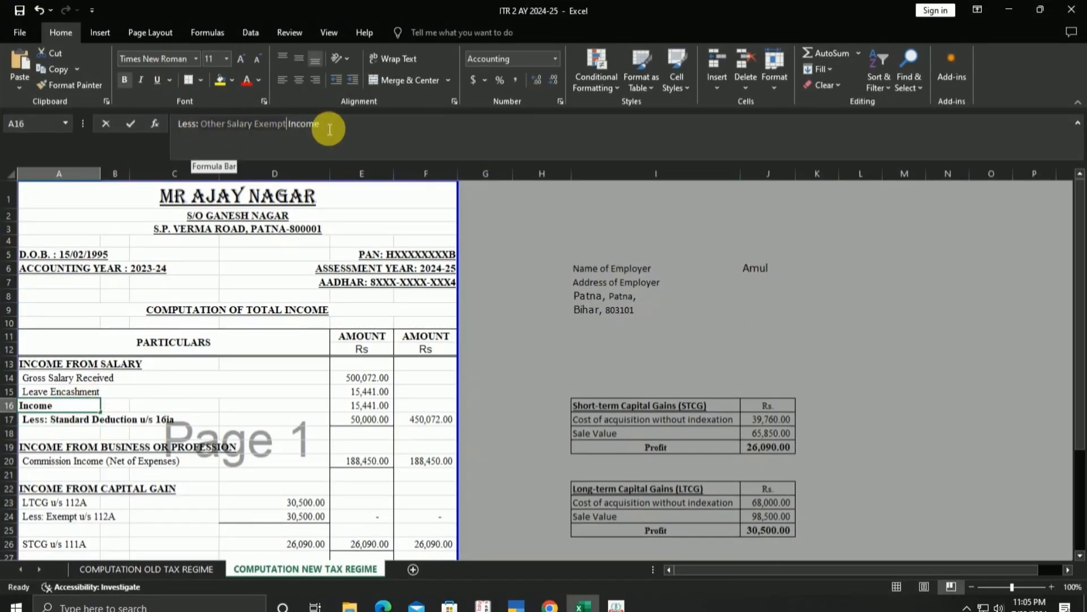
right_click(328, 127)
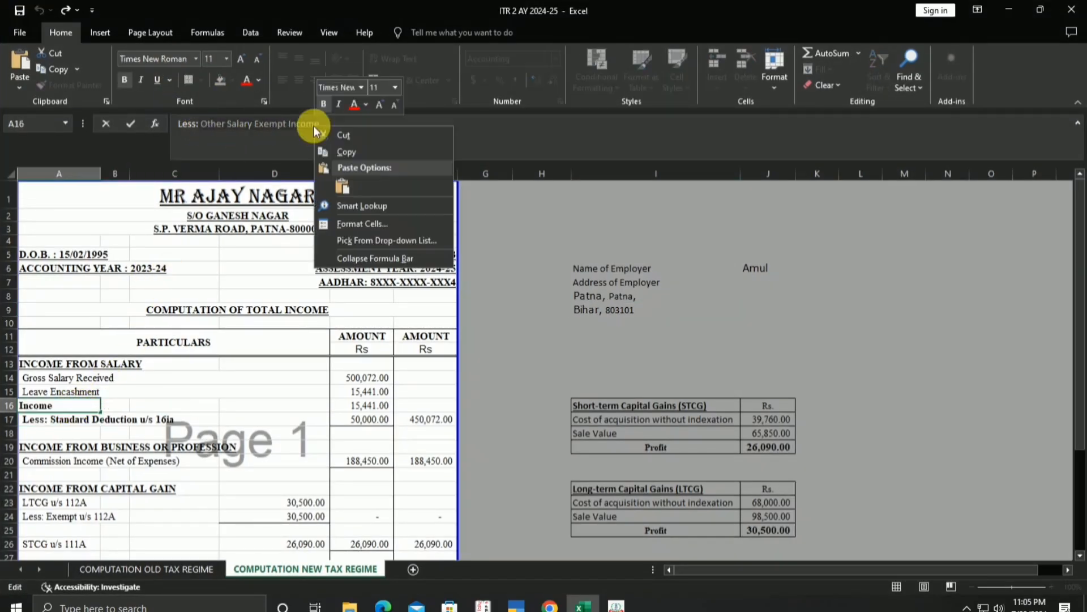
click(333, 151)
click(616, 605)
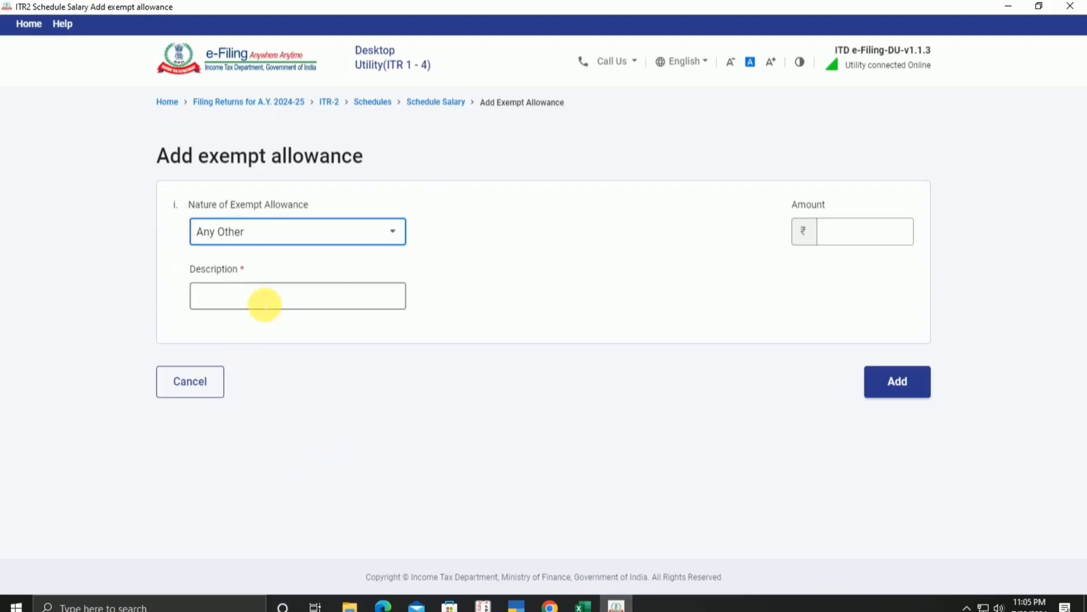
click(265, 304)
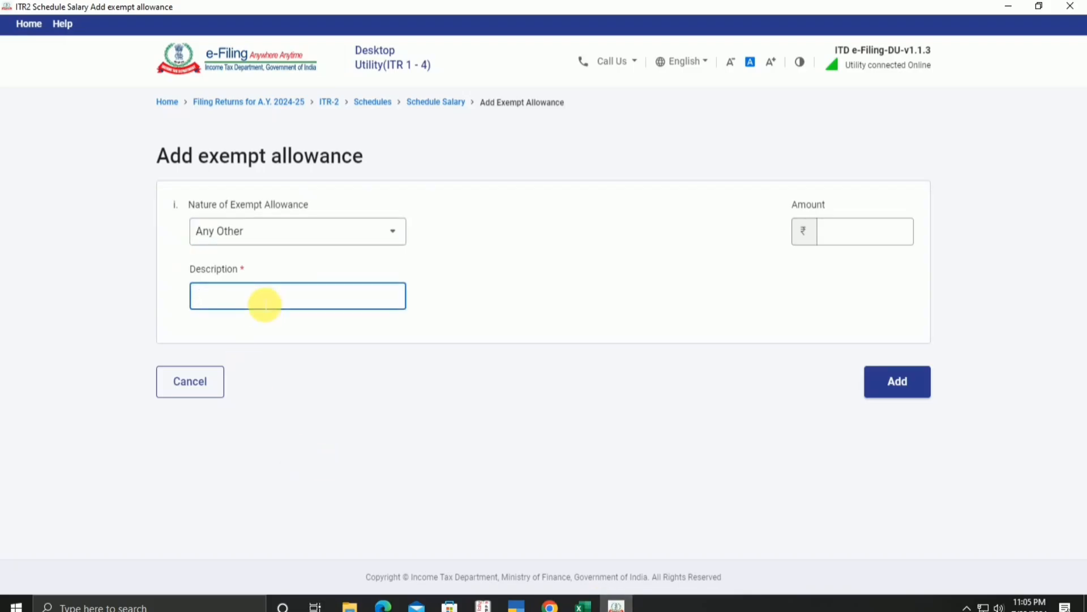
key(ctrl+v)
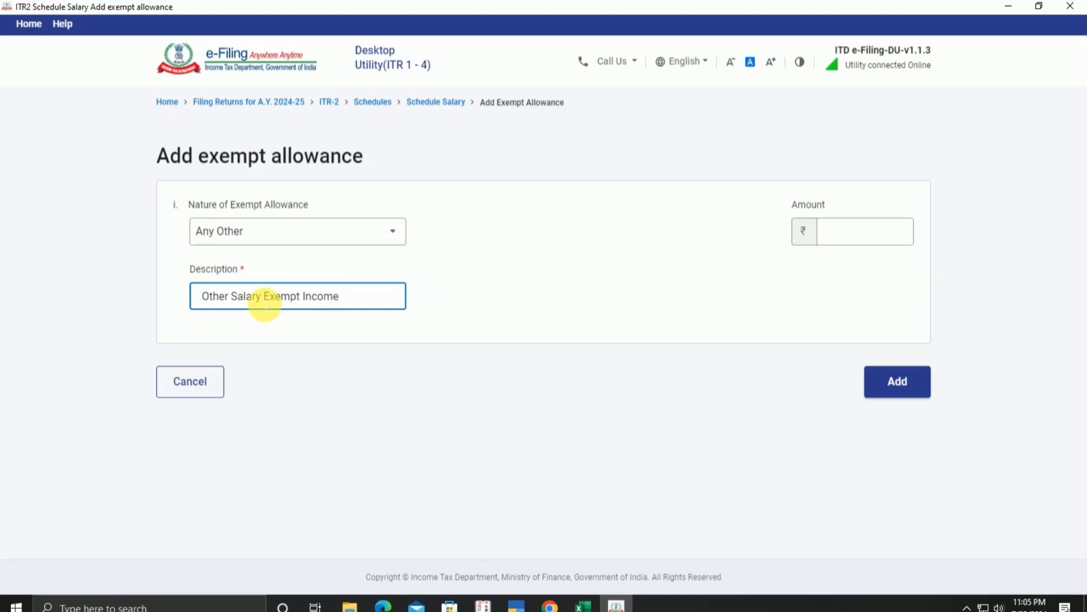
Step: Enter 15,441 as the allowance amount and add it to Schedule Salary
click(584, 605)
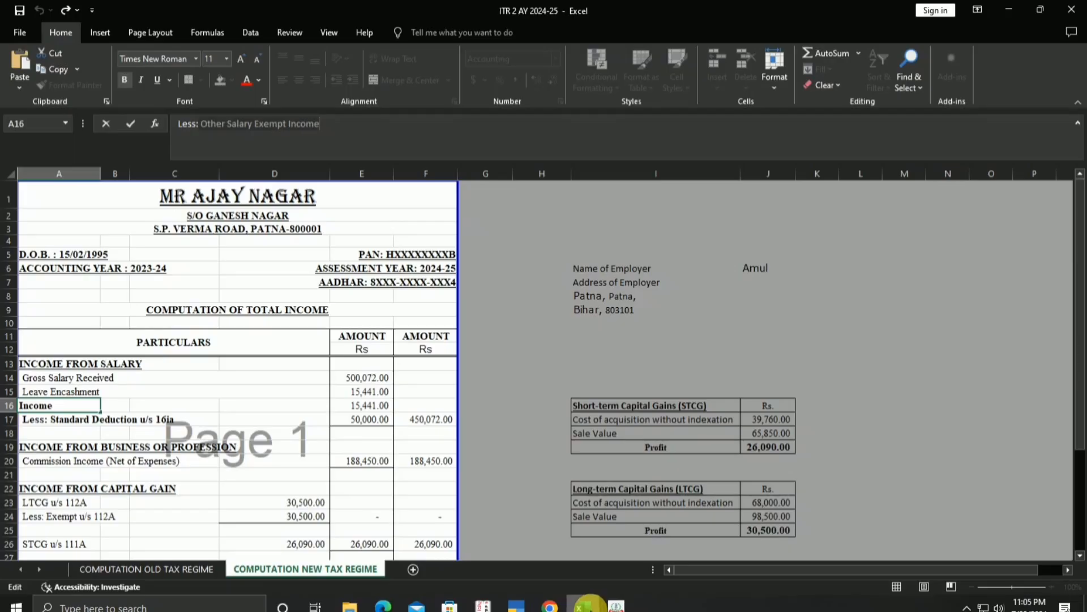
click(589, 605)
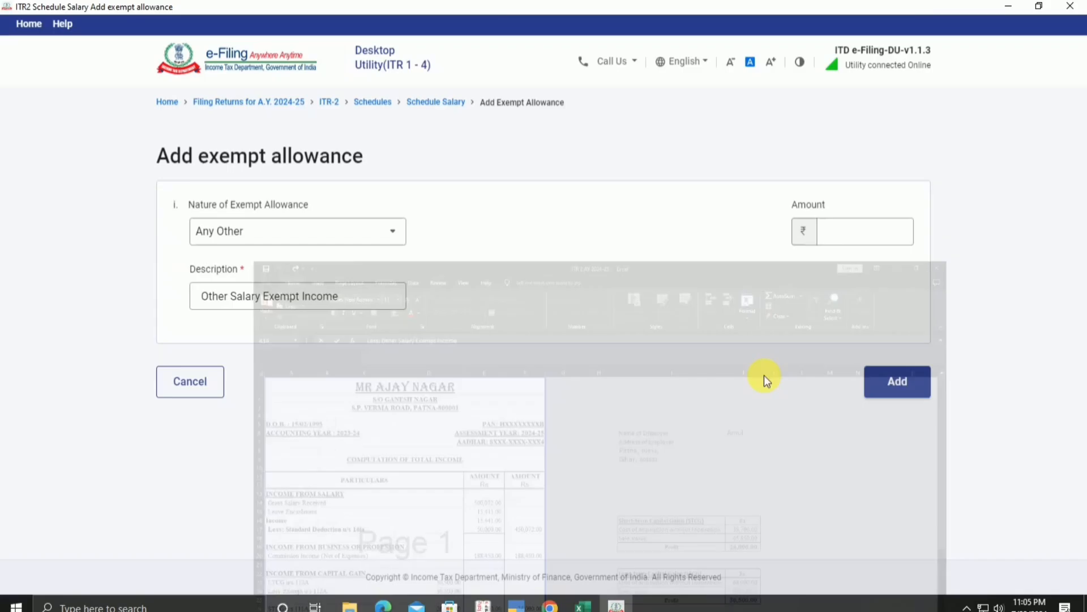
click(869, 237)
text(15441)
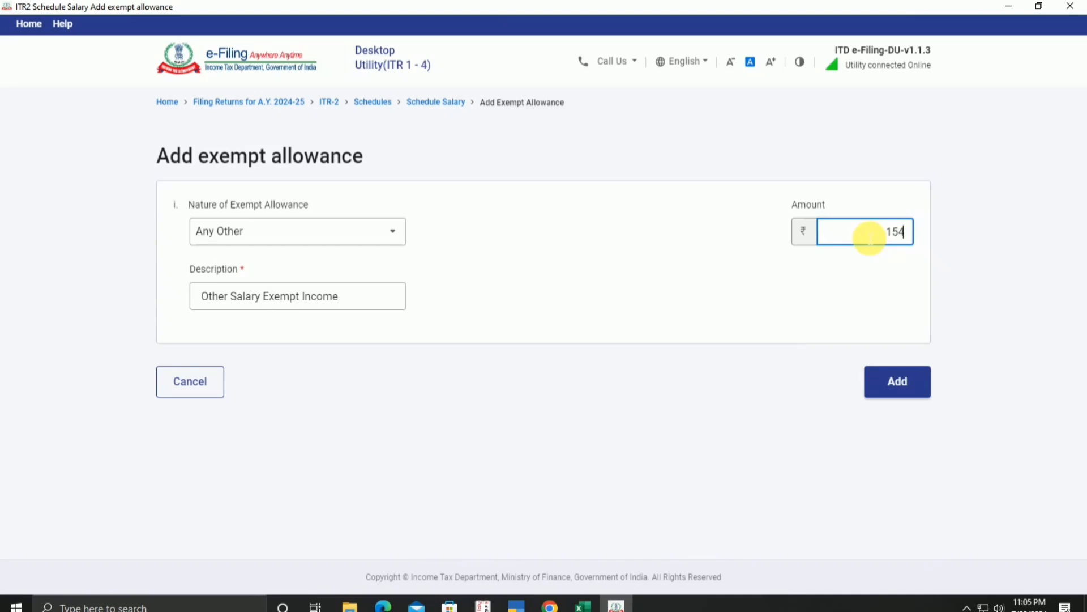
click(901, 385)
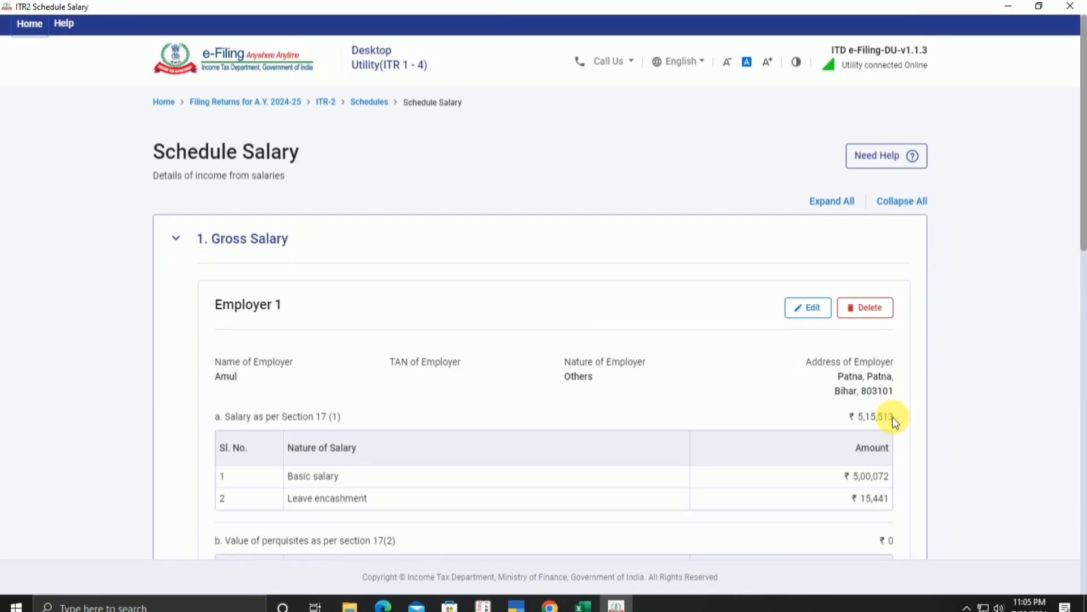
Step: Check net salary ₹5,00,072 and chargeable ₹4,50,072 against the Excel computation sheet
scroll(923, 417, down, 15)
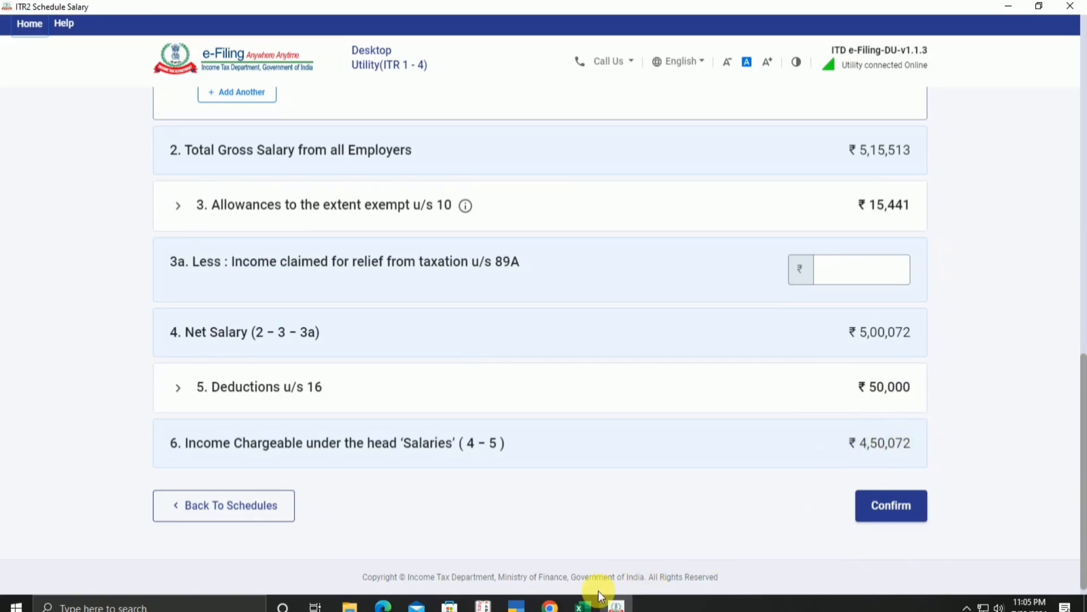
click(584, 605)
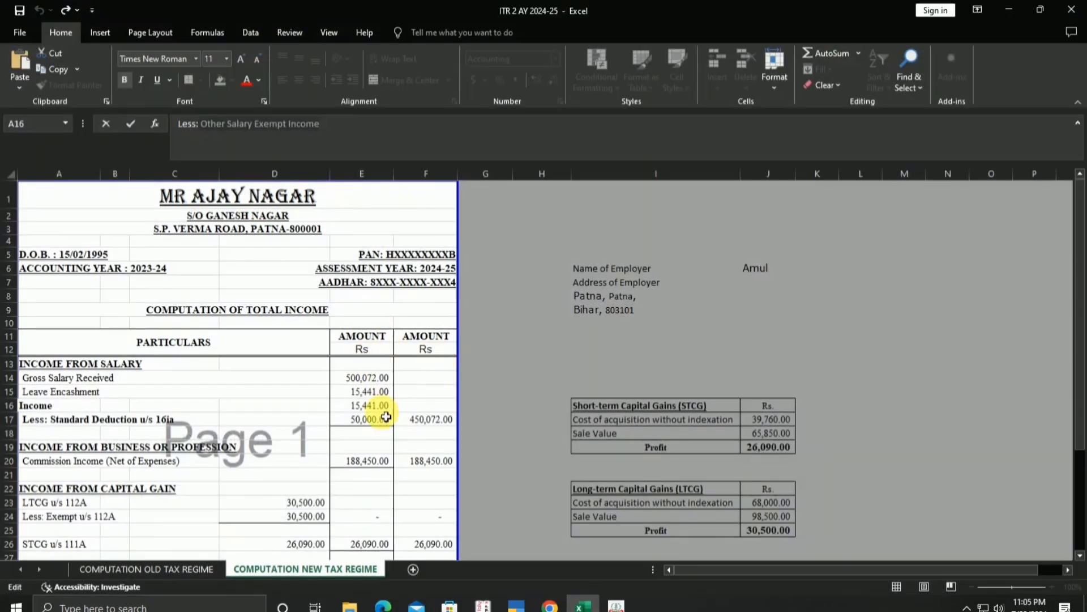
click(416, 433)
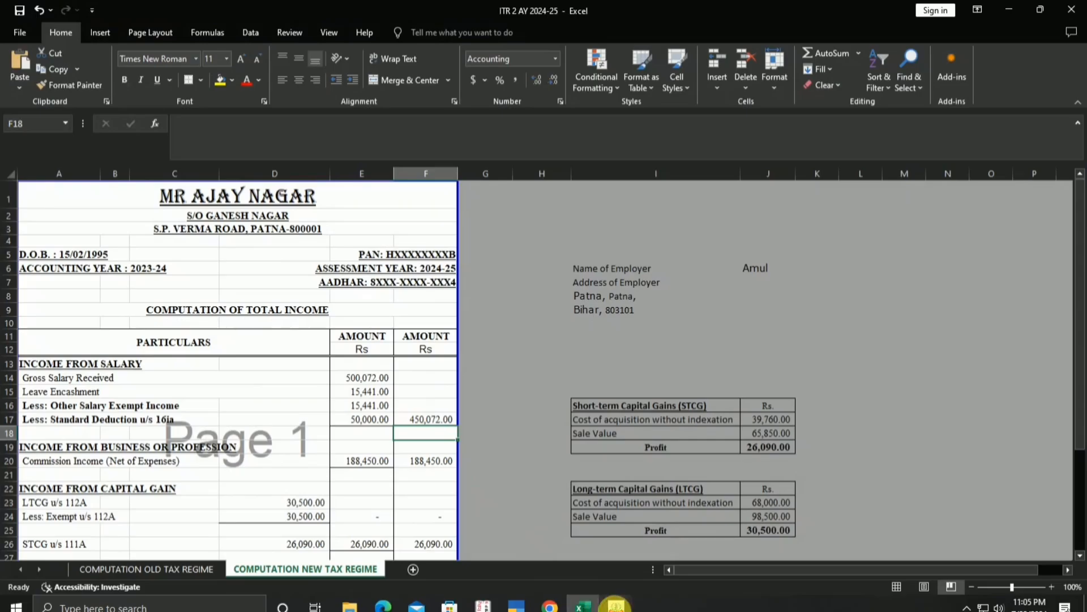
click(616, 605)
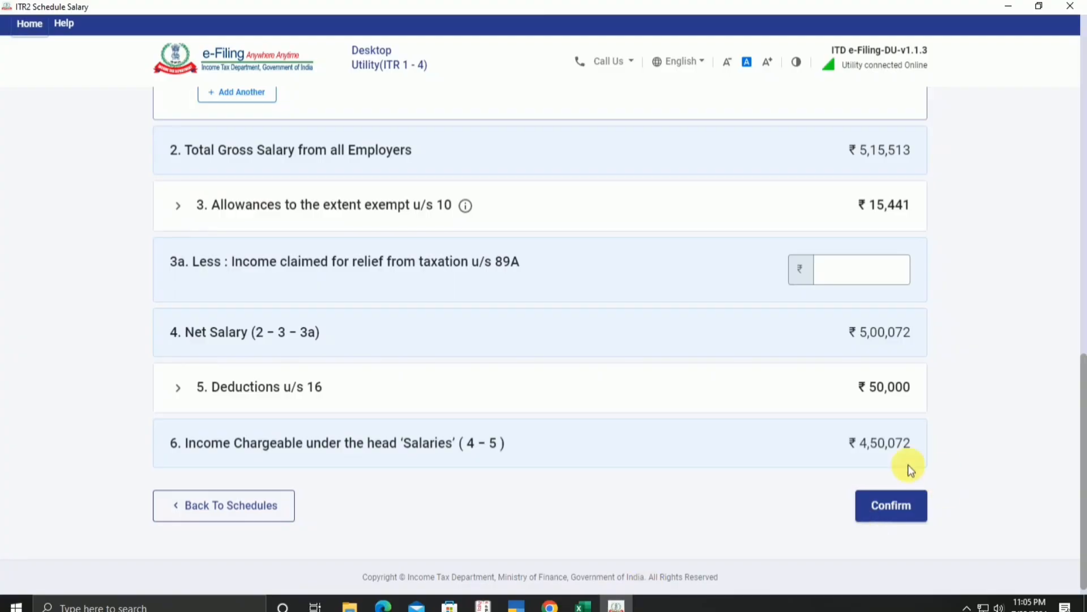
Step: Confirm Schedule Salary, then open Schedule Capital Gains from the summary
click(909, 517)
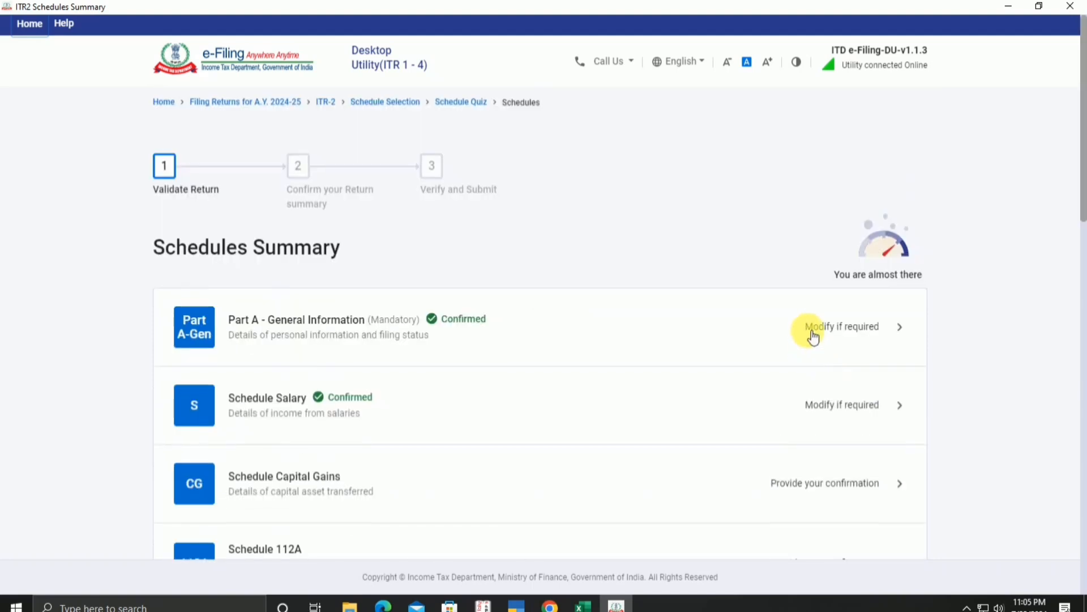
scroll(812, 335, down, 3)
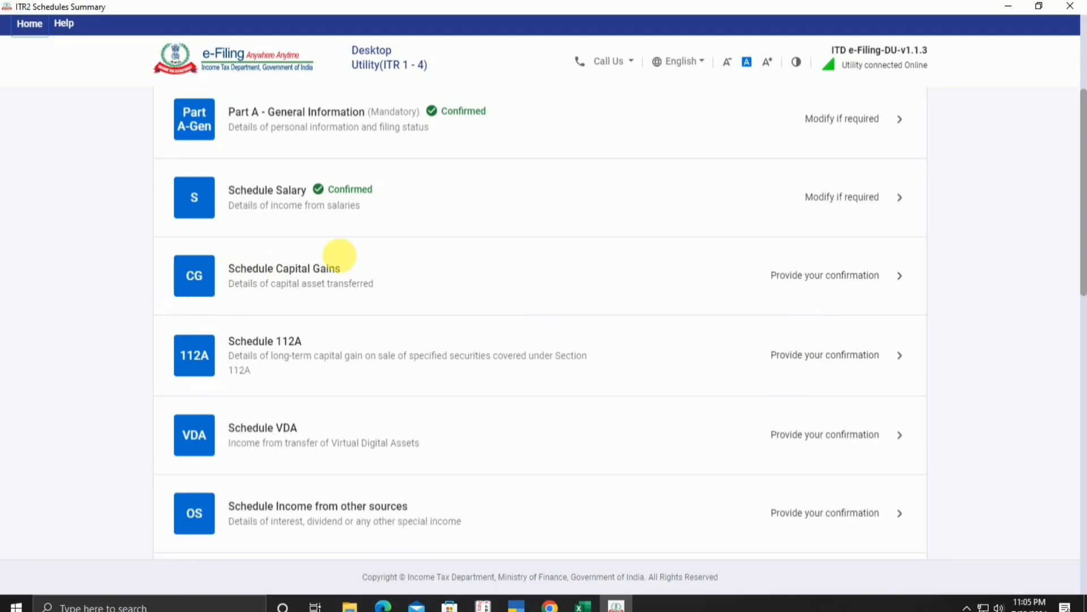
click(528, 276)
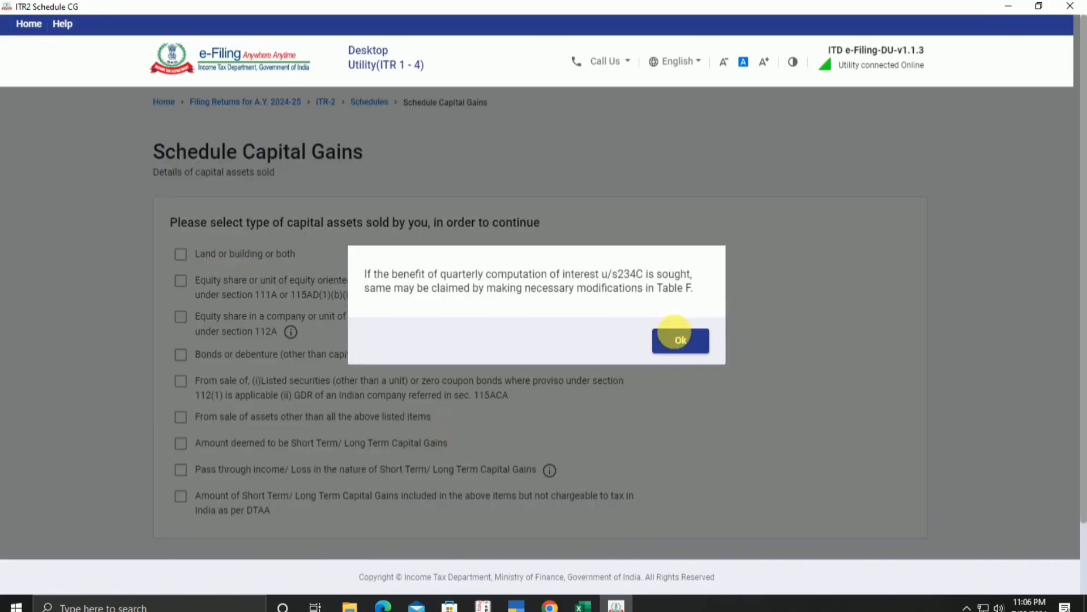
Step: Dismiss the notice, tick the 111A equity/MF and 112A equity share categories, and continue
click(681, 341)
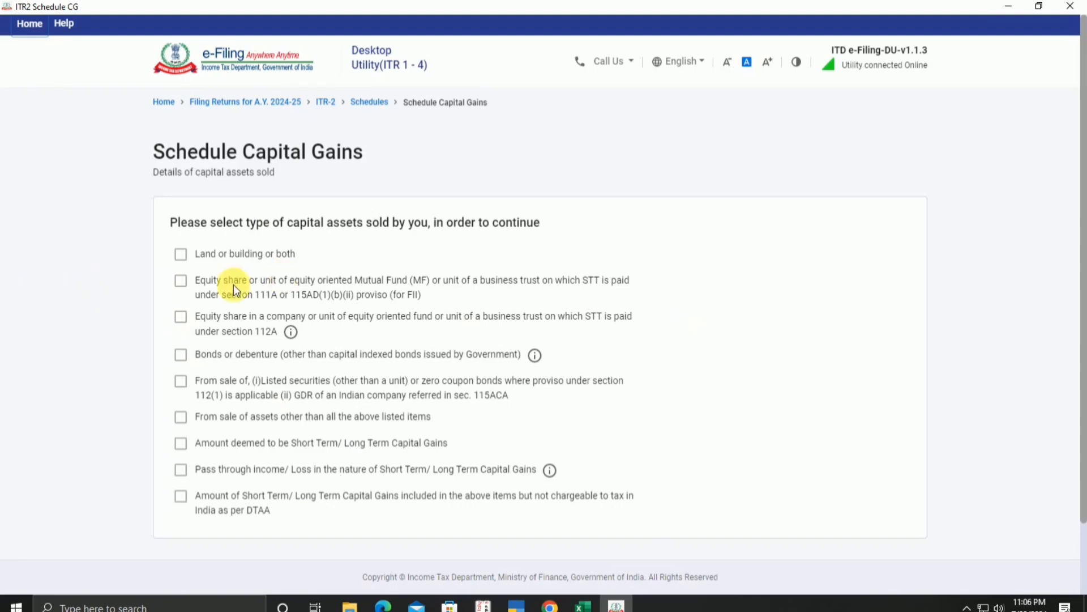
click(181, 281)
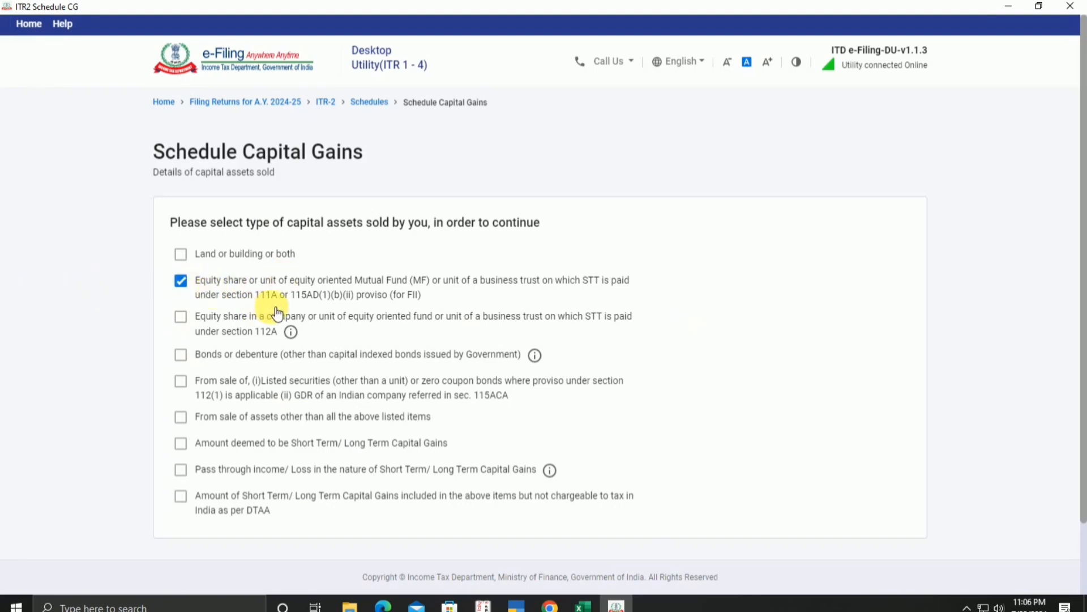
click(268, 300)
click(182, 281)
click(182, 319)
scroll(563, 308, down, 2)
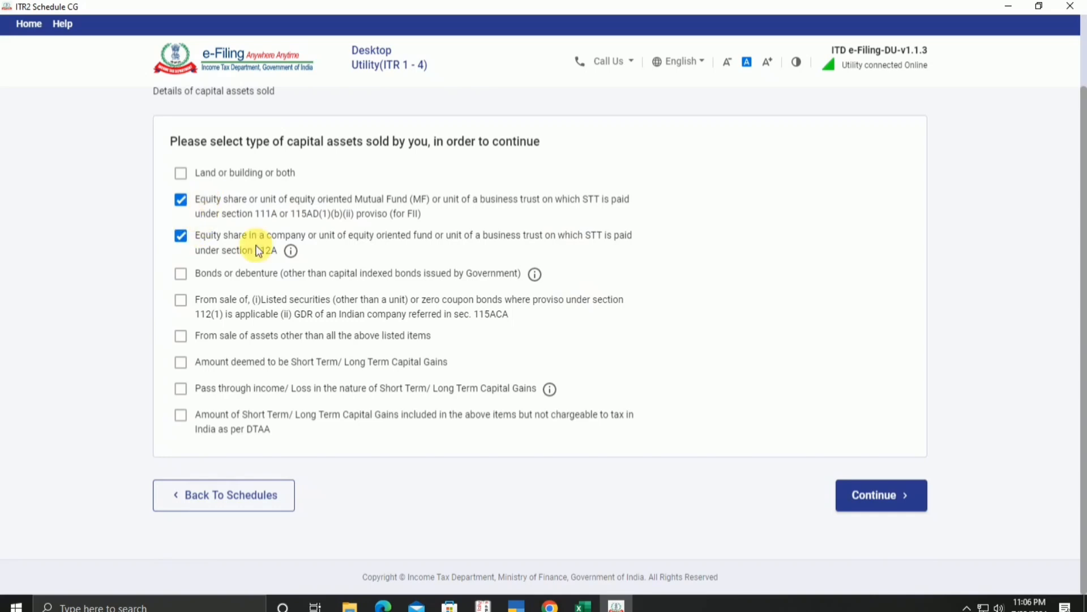
click(874, 498)
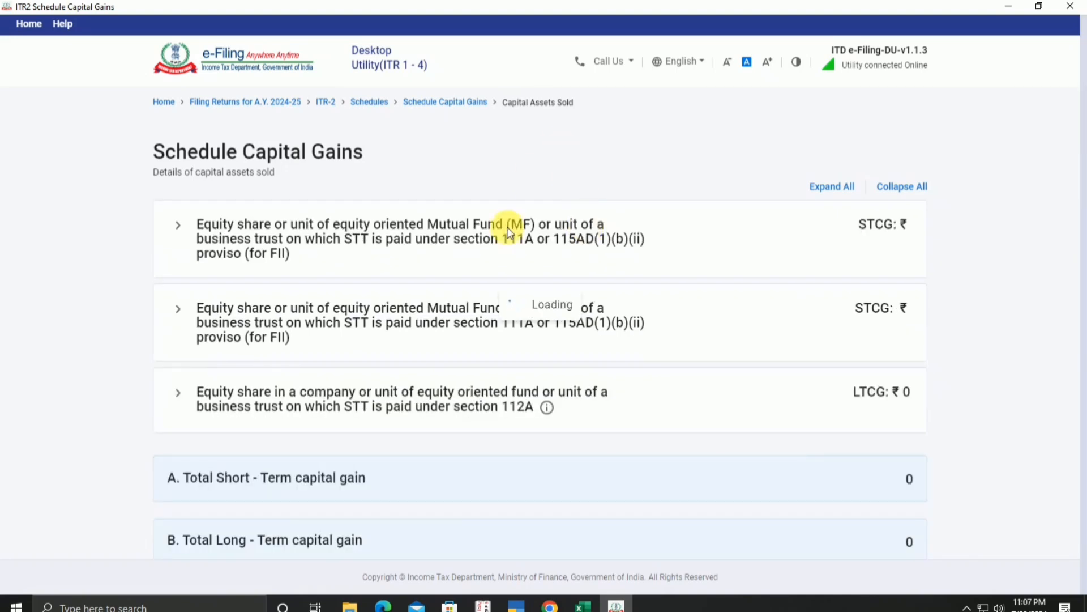
Step: Start a new short-term equity sale entry under the section 111A category, with Section 111A ticked
click(583, 605)
scroll(417, 449, down, 2)
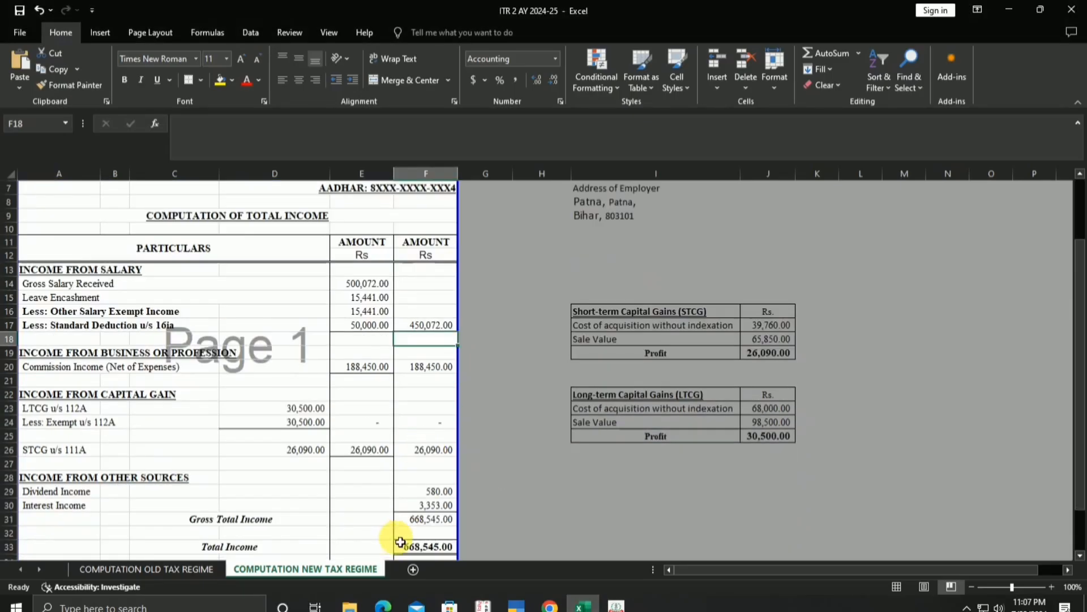
click(612, 606)
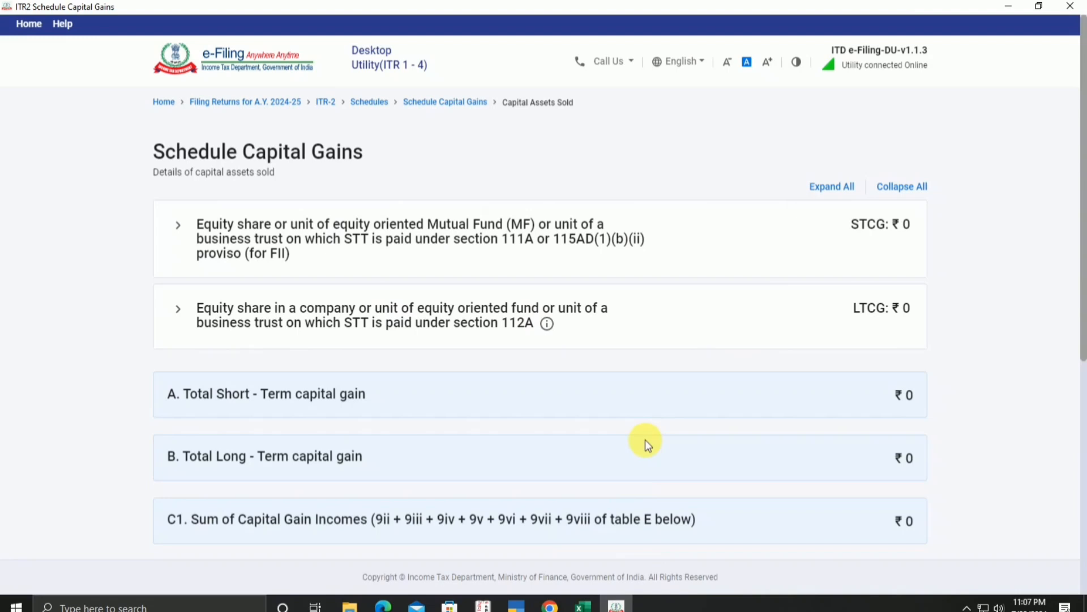
click(577, 249)
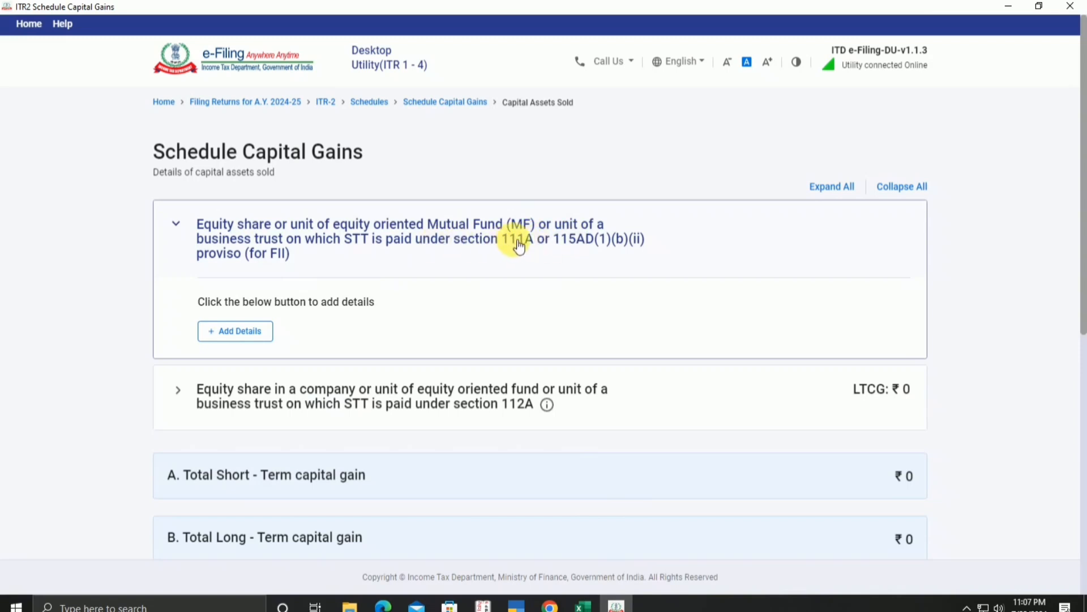
click(245, 334)
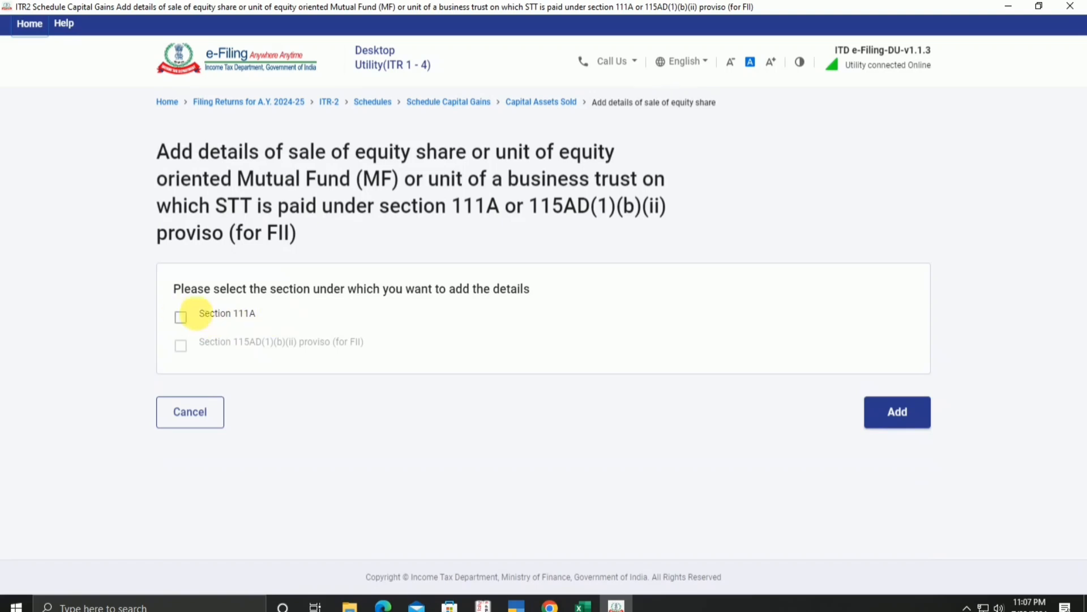
click(187, 326)
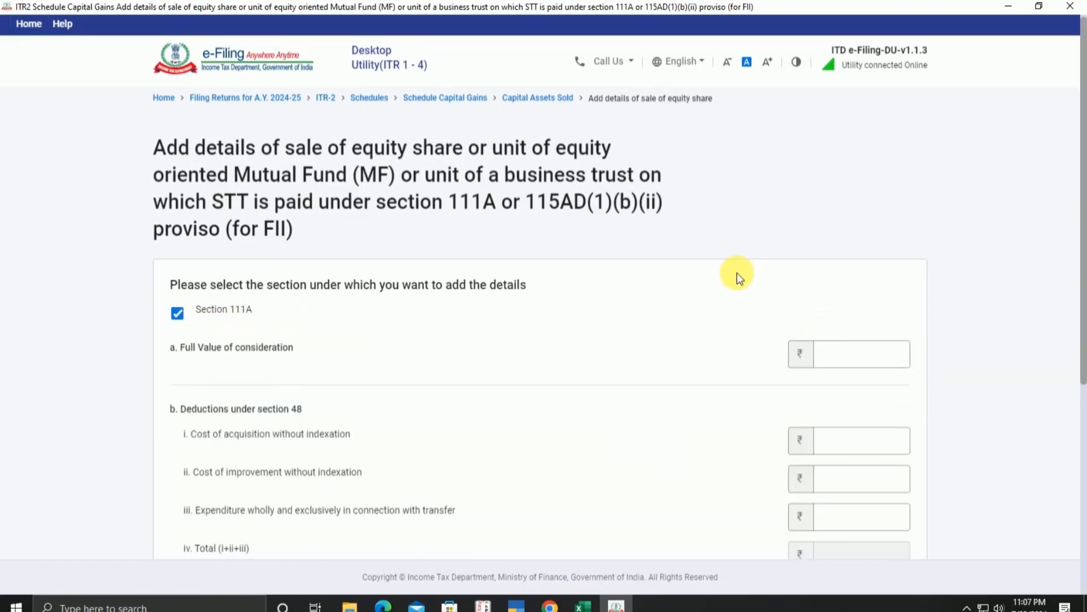
scroll(270, 250, down, 2)
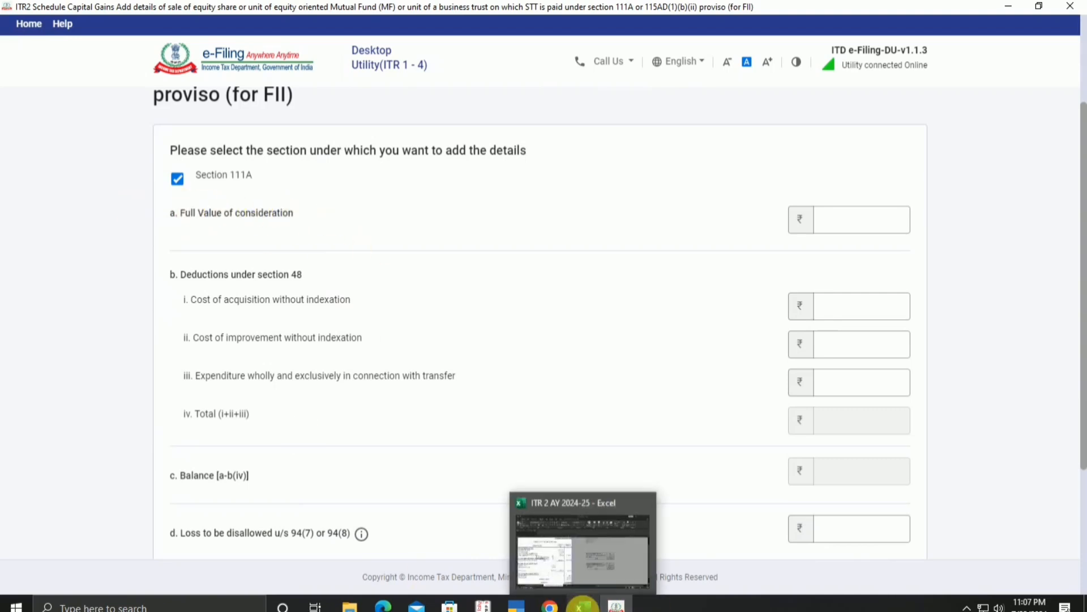
Step: Enter 65,850 as full value of consideration, matching cell J18 in the workbook
click(583, 605)
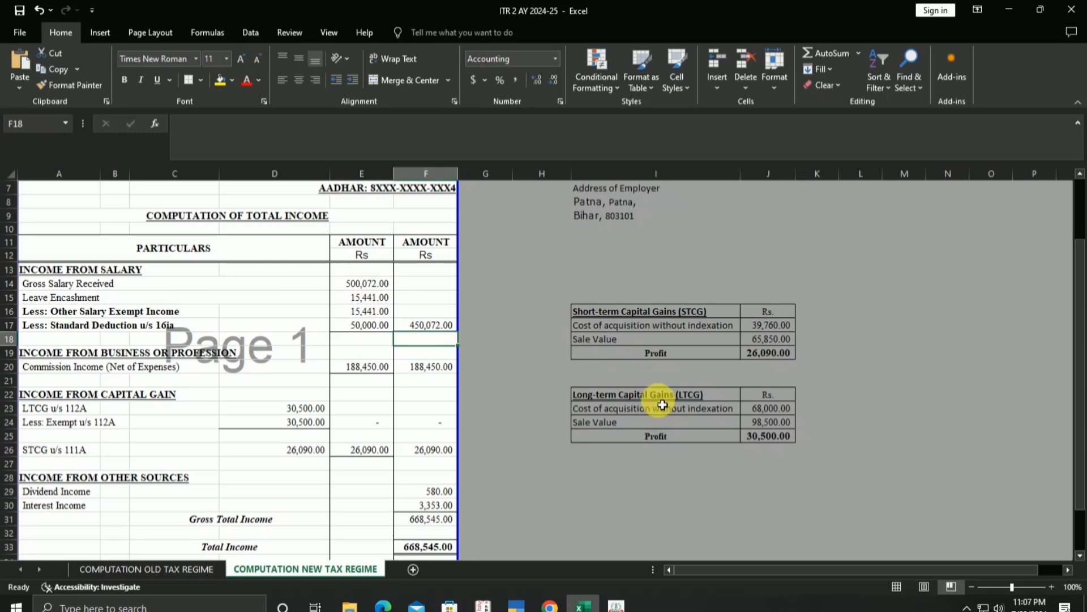
click(780, 340)
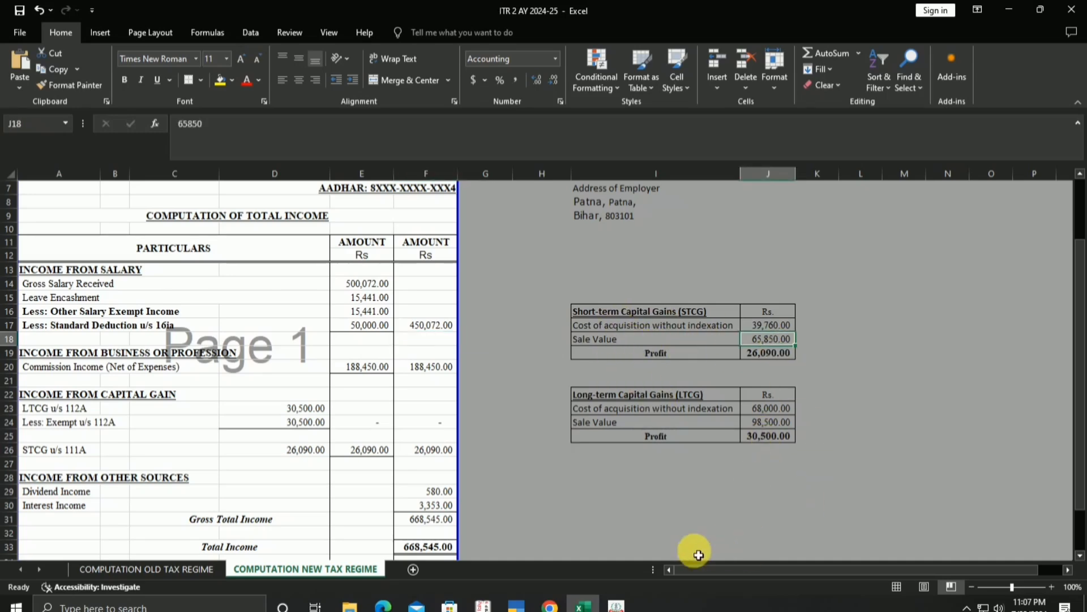
click(616, 605)
click(883, 232)
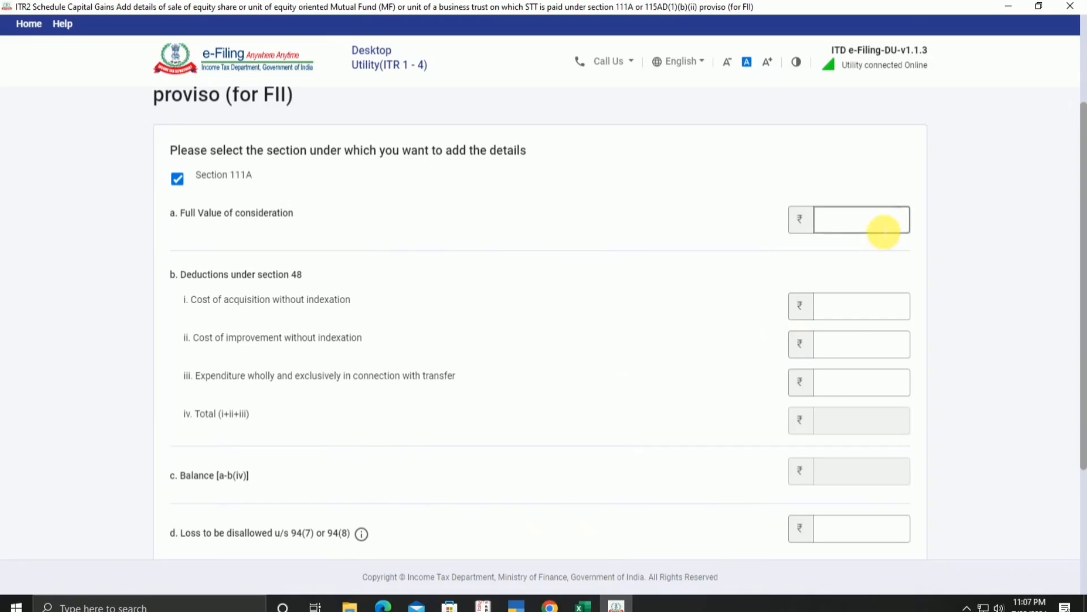
click(895, 220)
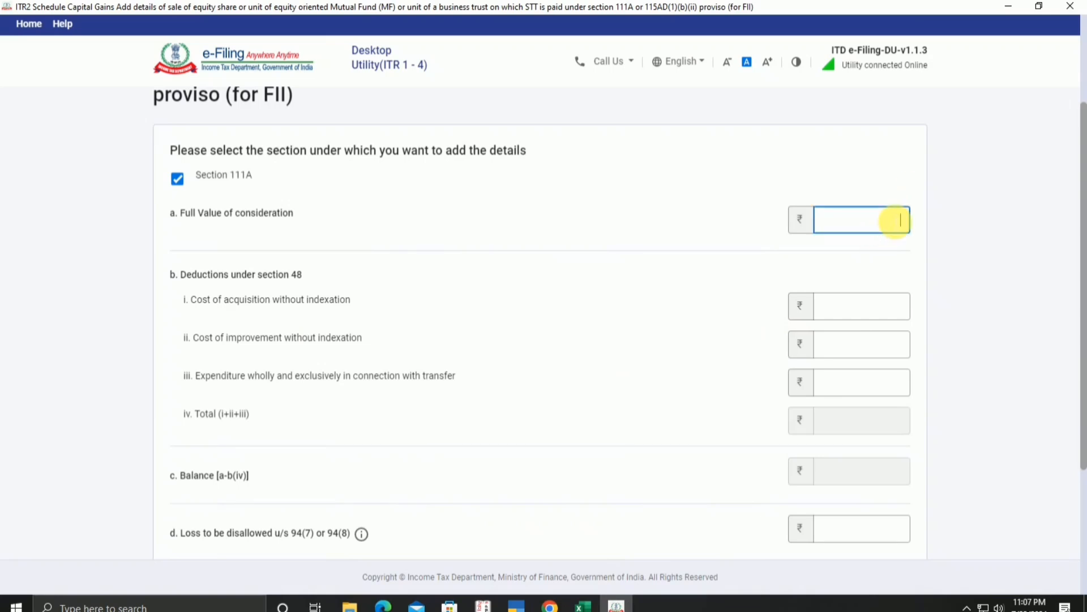
text(65850)
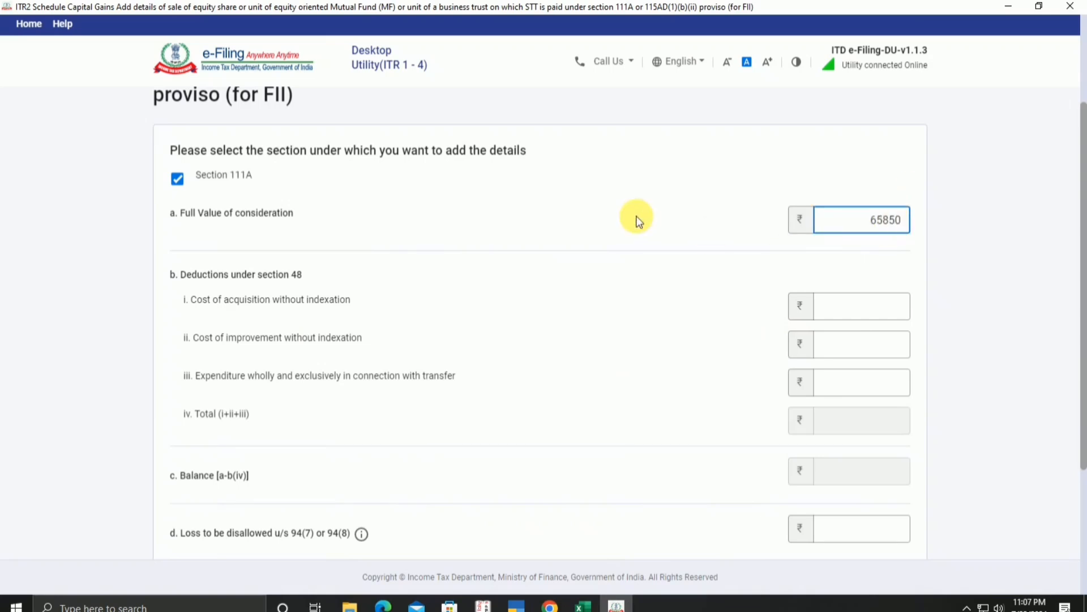
click(638, 219)
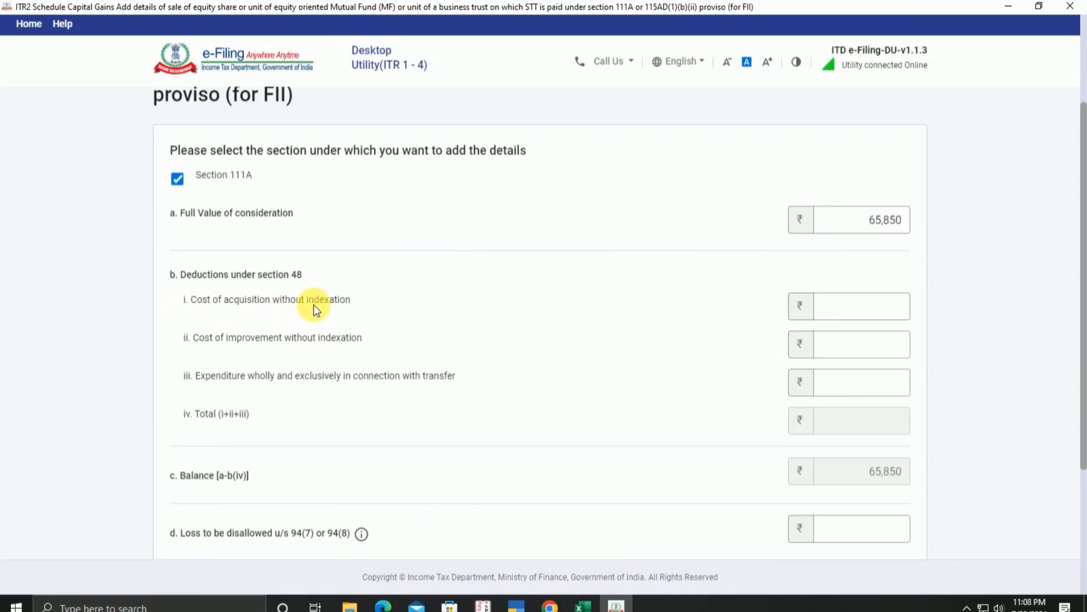
Step: Enter 39,760 as cost of acquisition and add the 111A sale, giving STCG 26,090
click(583, 604)
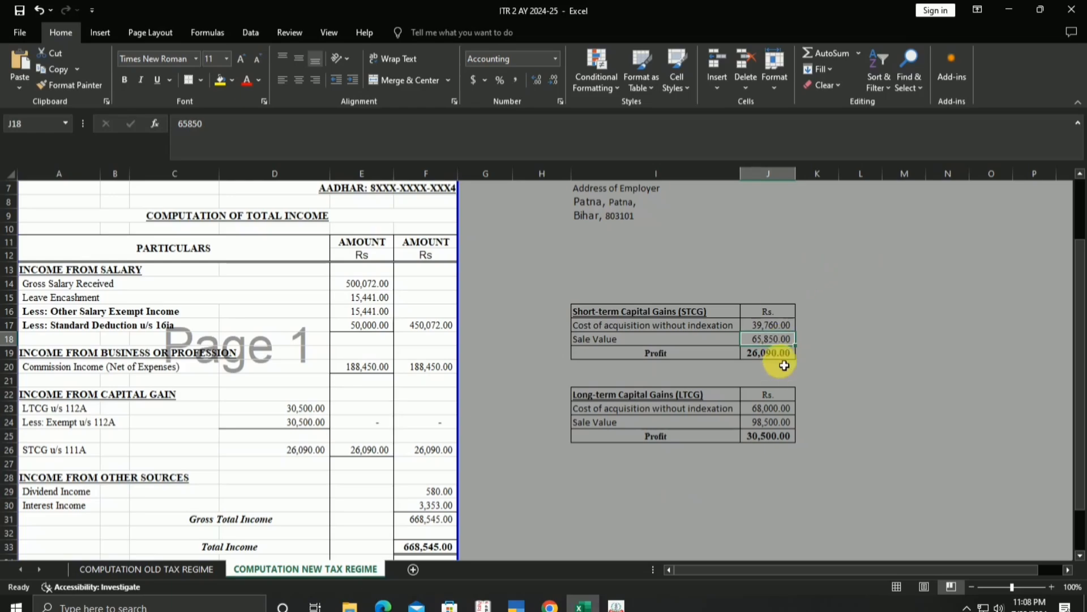
click(616, 604)
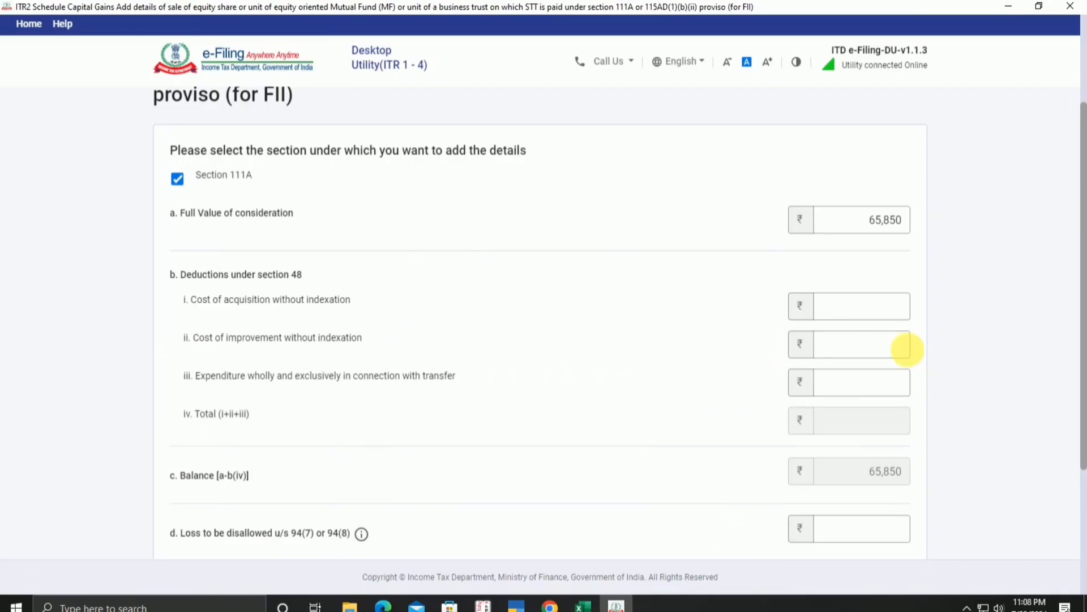
click(904, 310)
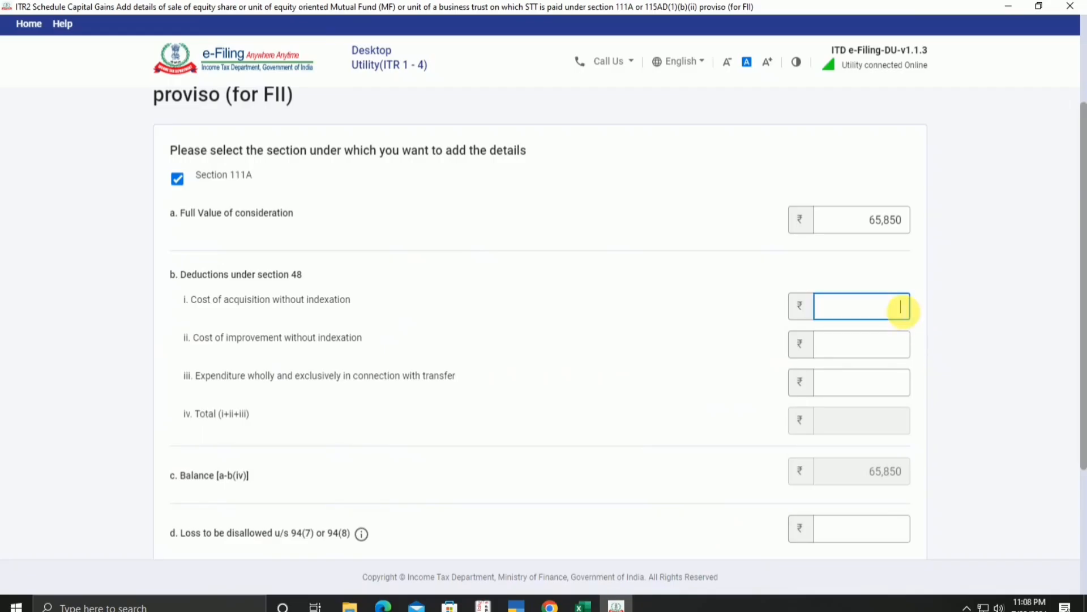
text(39760)
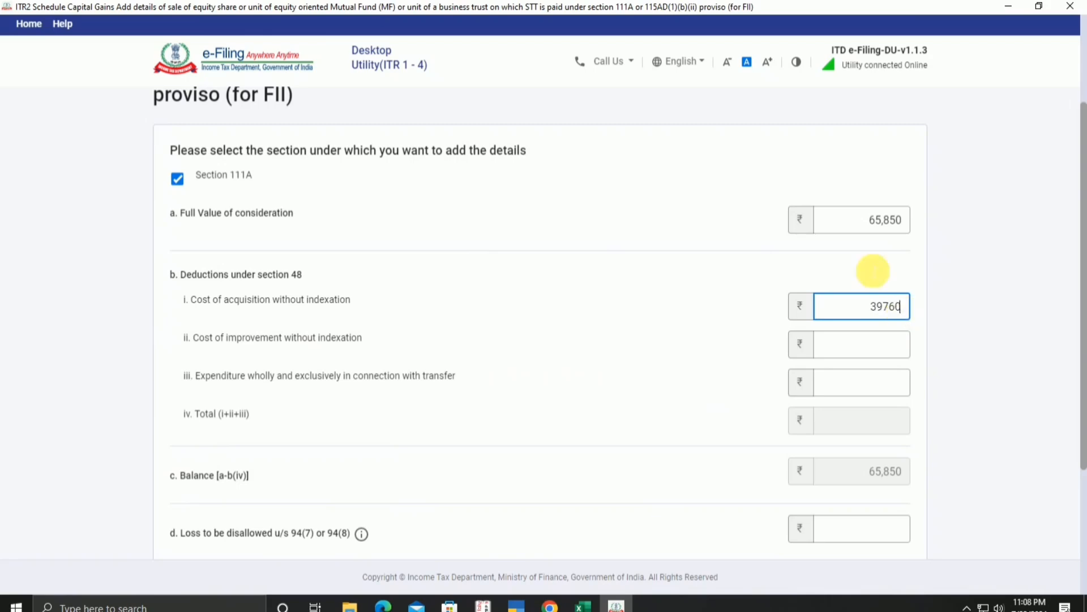
click(585, 606)
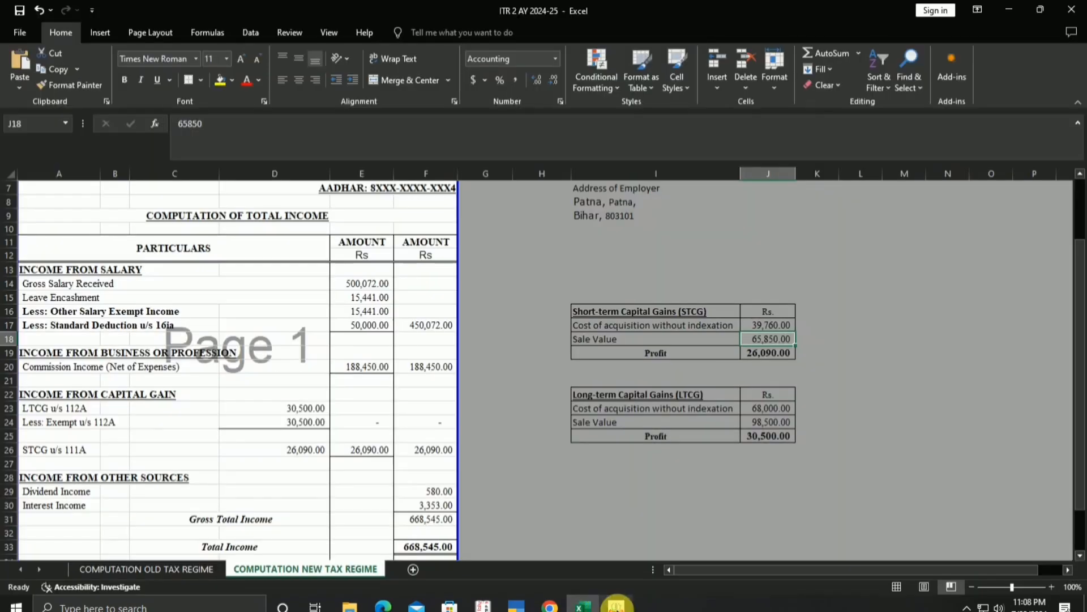
click(617, 605)
click(881, 306)
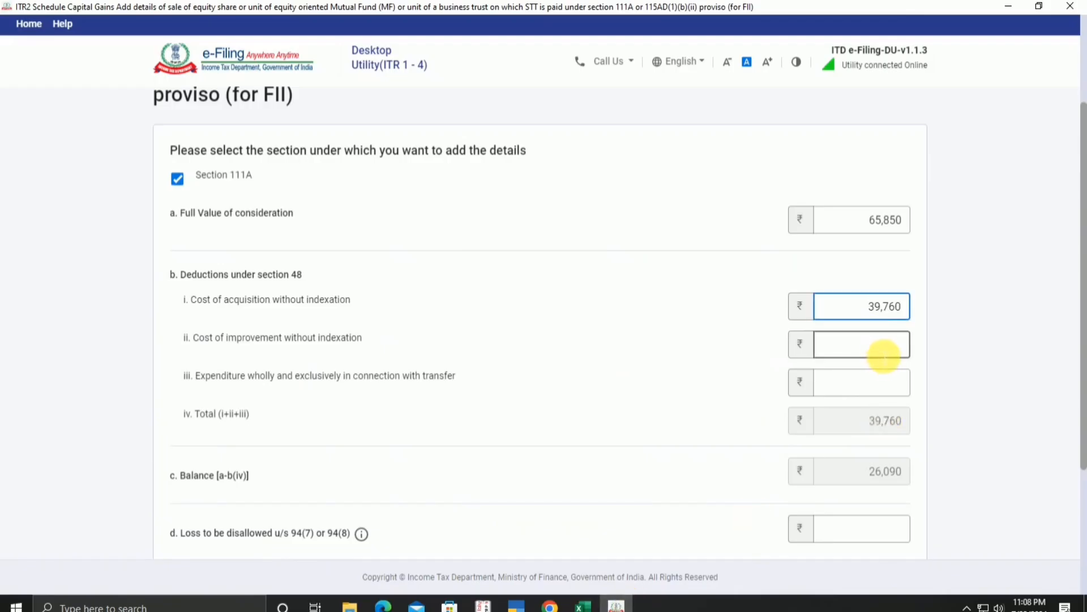
scroll(895, 397, down, 3)
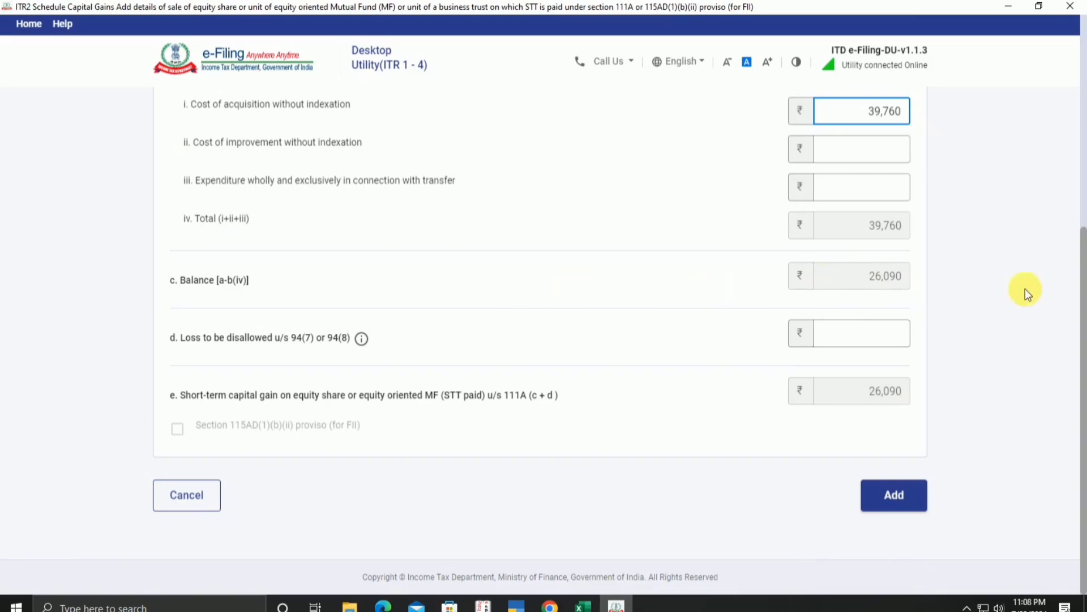
click(589, 606)
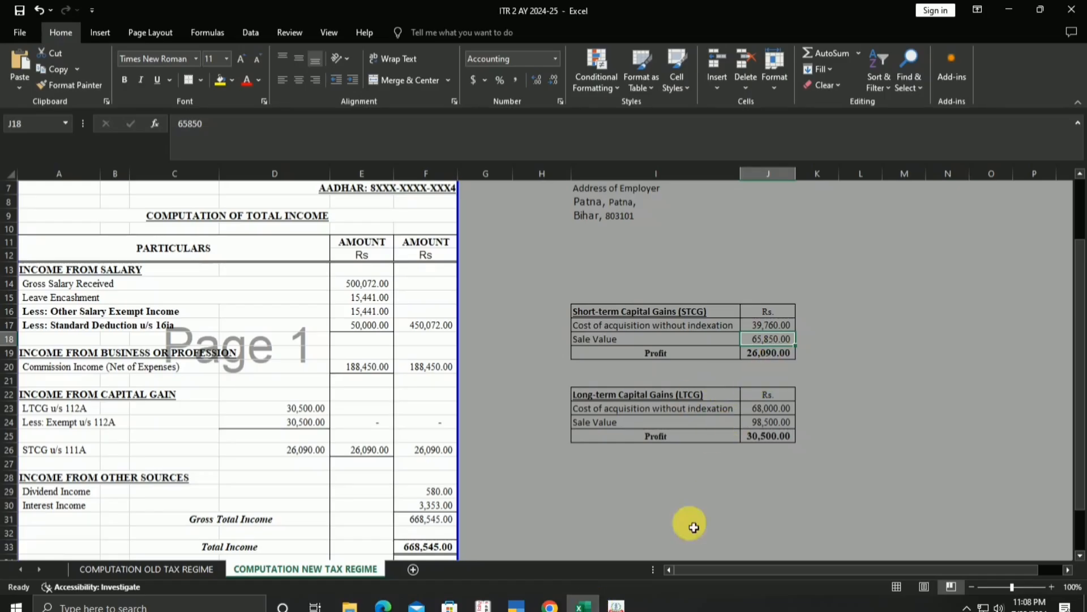
click(619, 606)
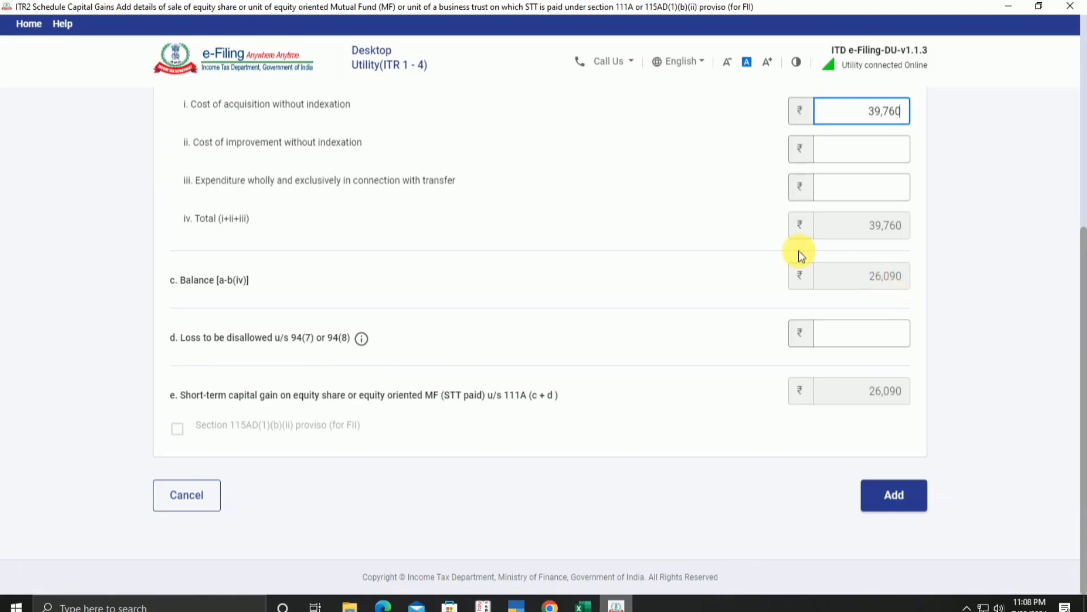
click(900, 496)
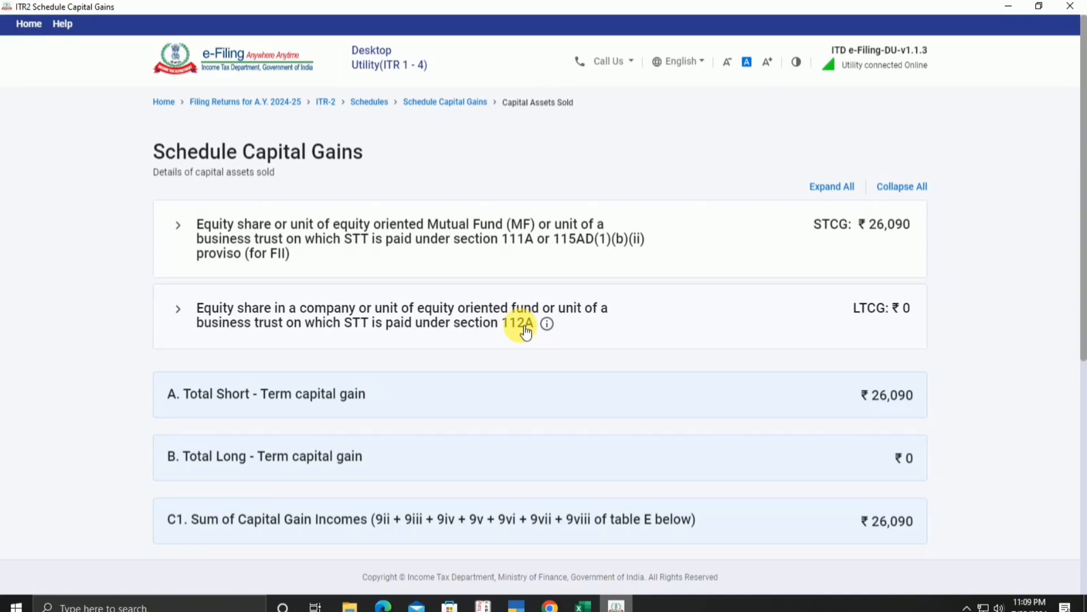
Step: From the section 112A long-term equity row, add details and go to Schedule 112A
click(323, 320)
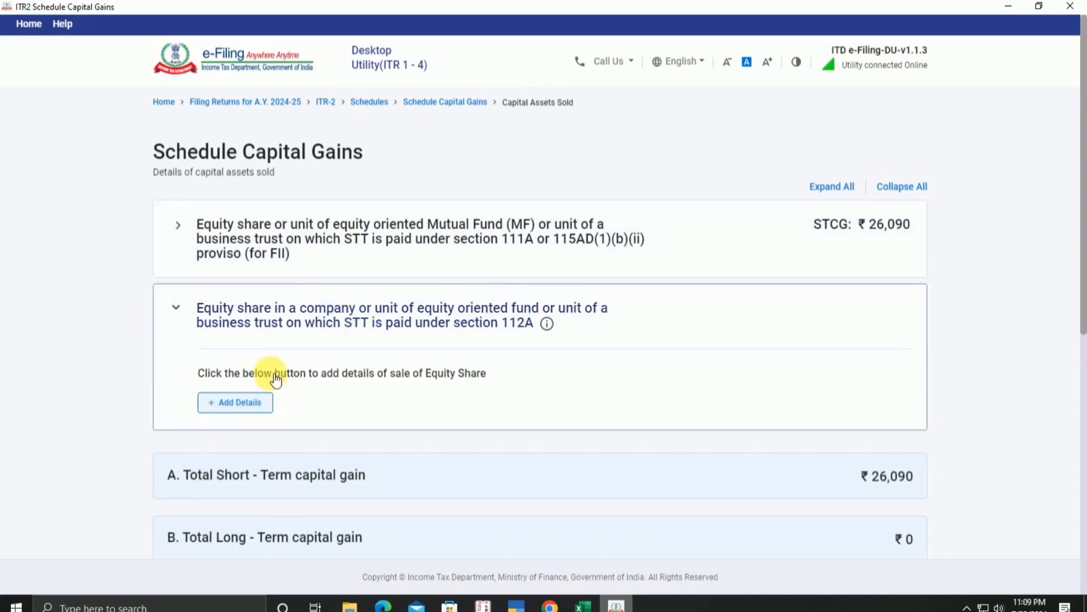
click(234, 409)
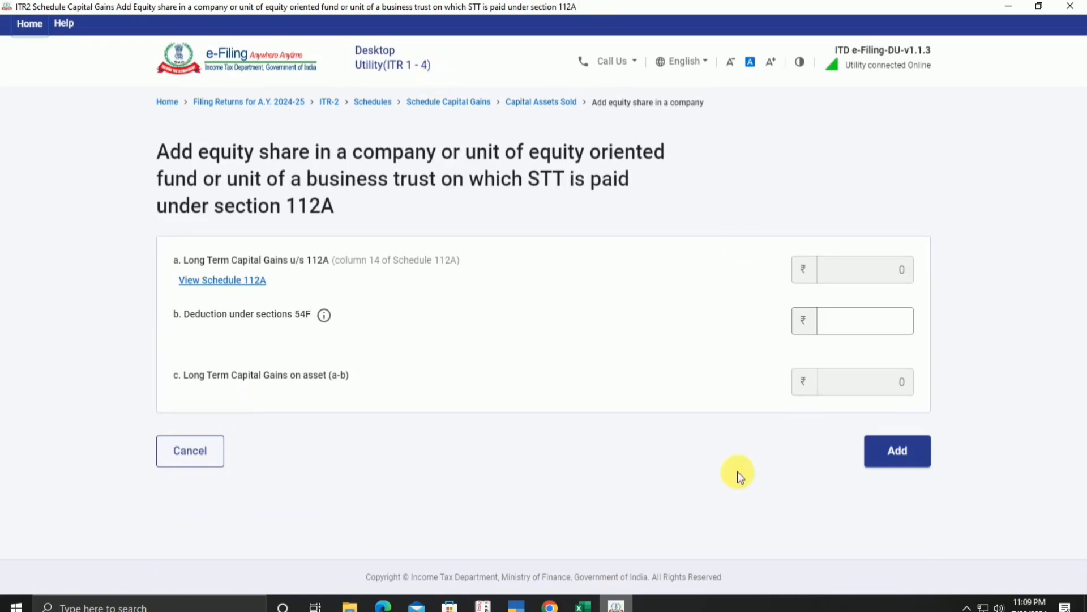
click(213, 281)
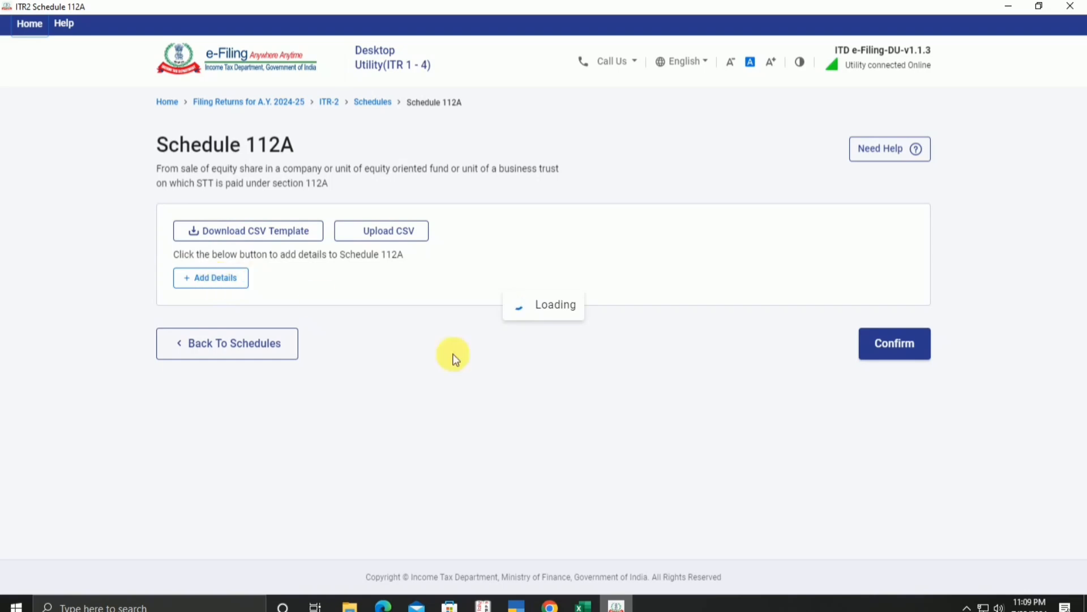
Step: Start a Schedule 112A share entry with its acquisition period and cost of acquisition 68,000
click(212, 280)
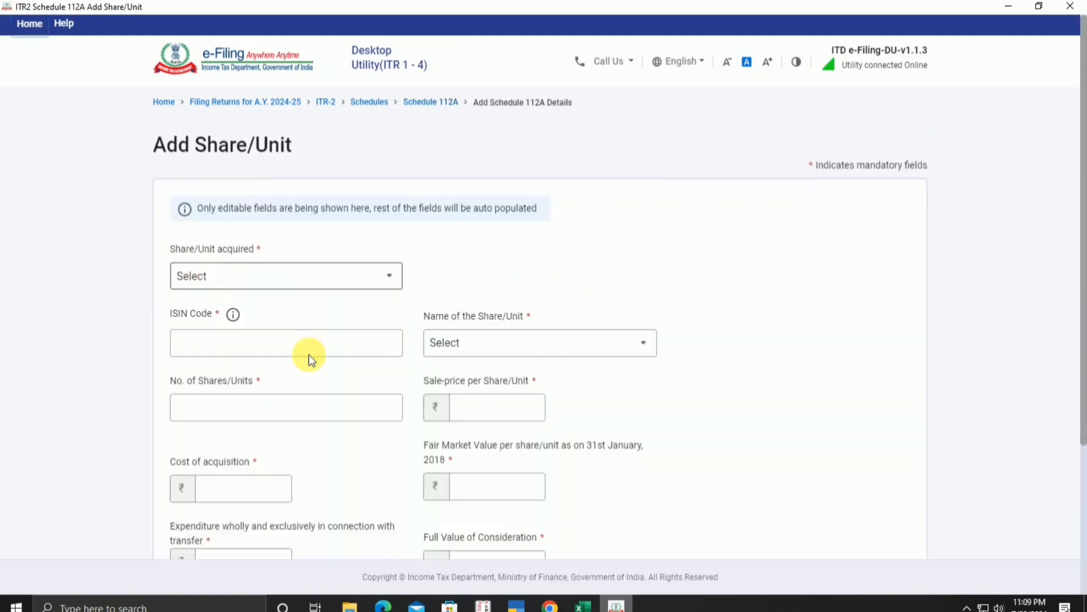
click(346, 285)
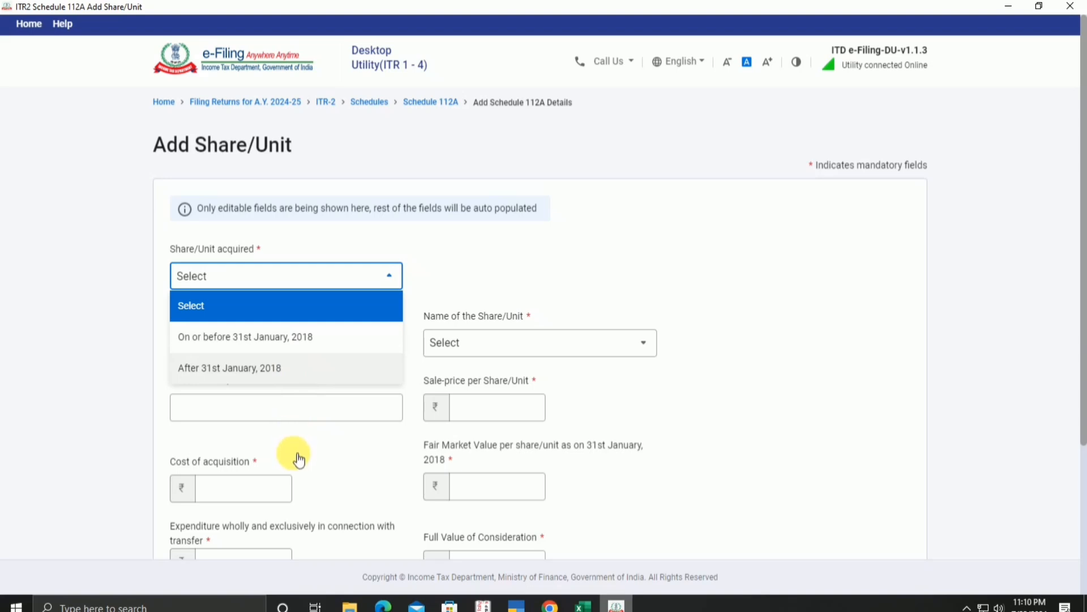
scroll(262, 468, down, 1)
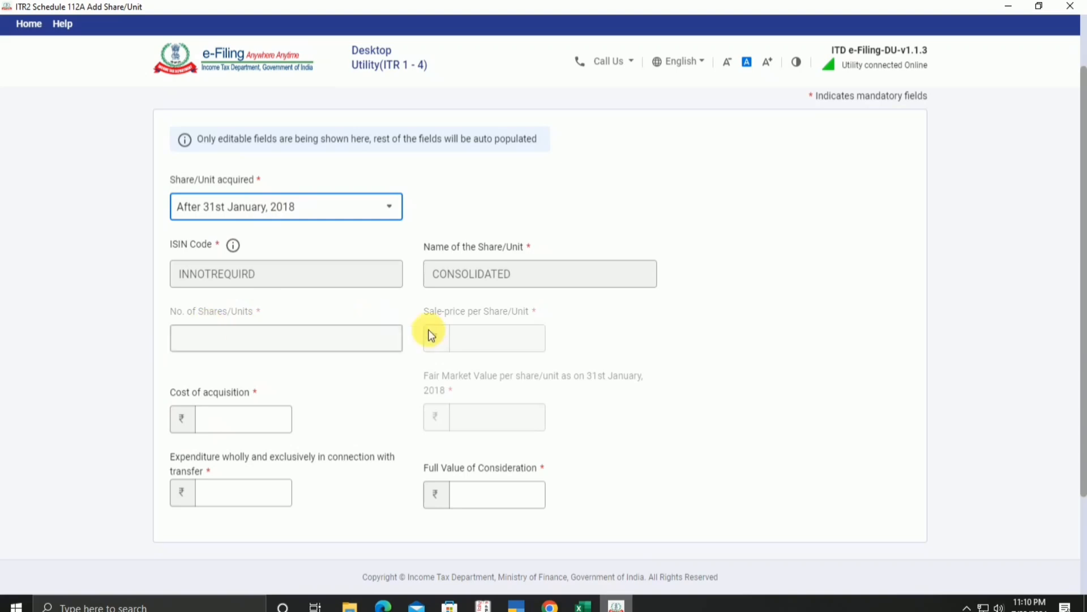
click(277, 422)
scroll(276, 422, down, 2)
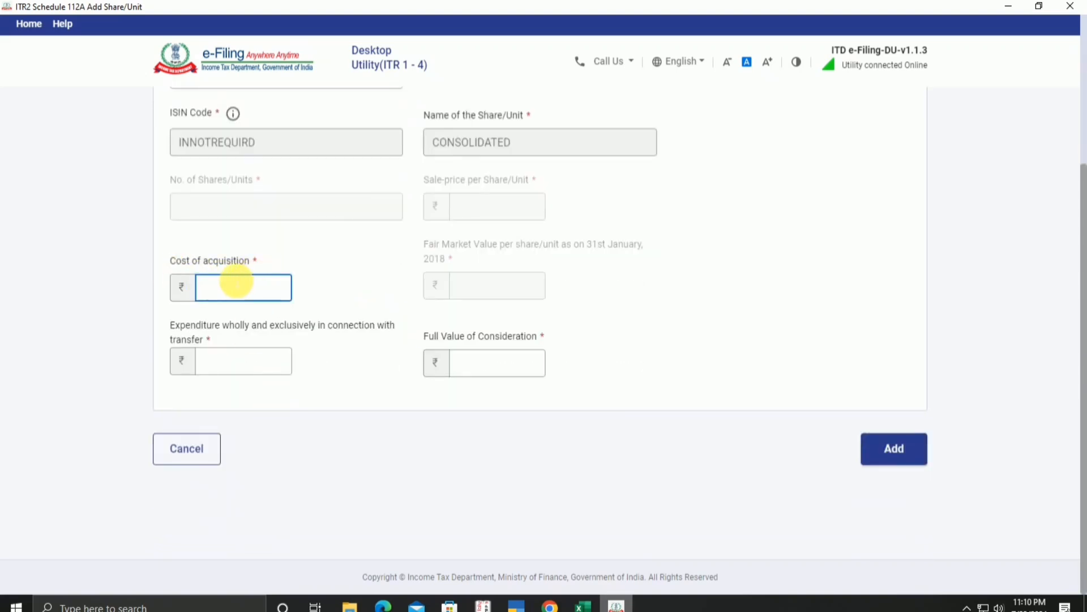
click(583, 605)
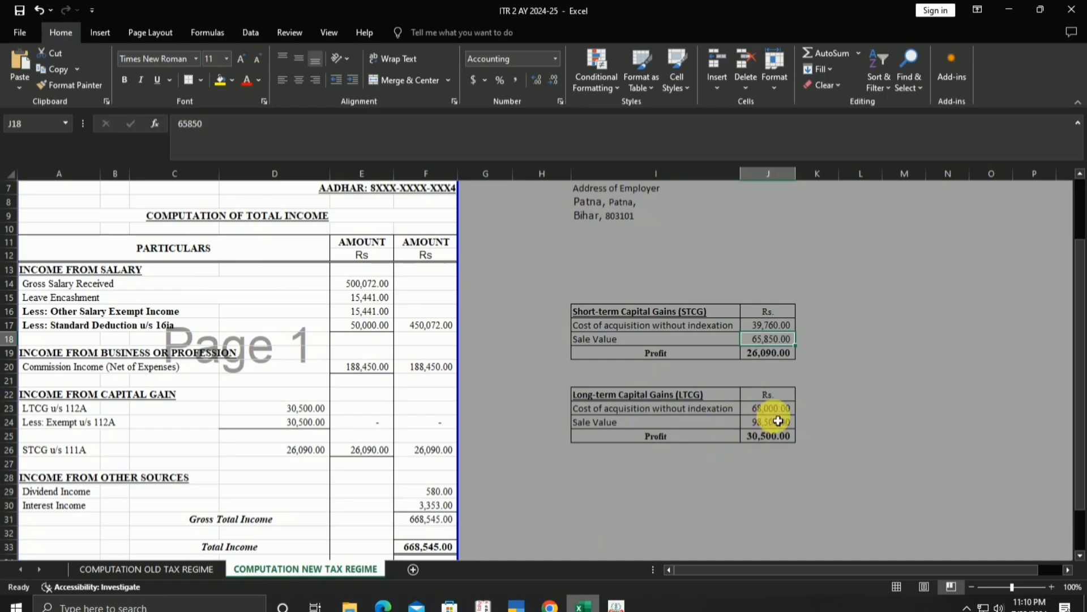
click(616, 605)
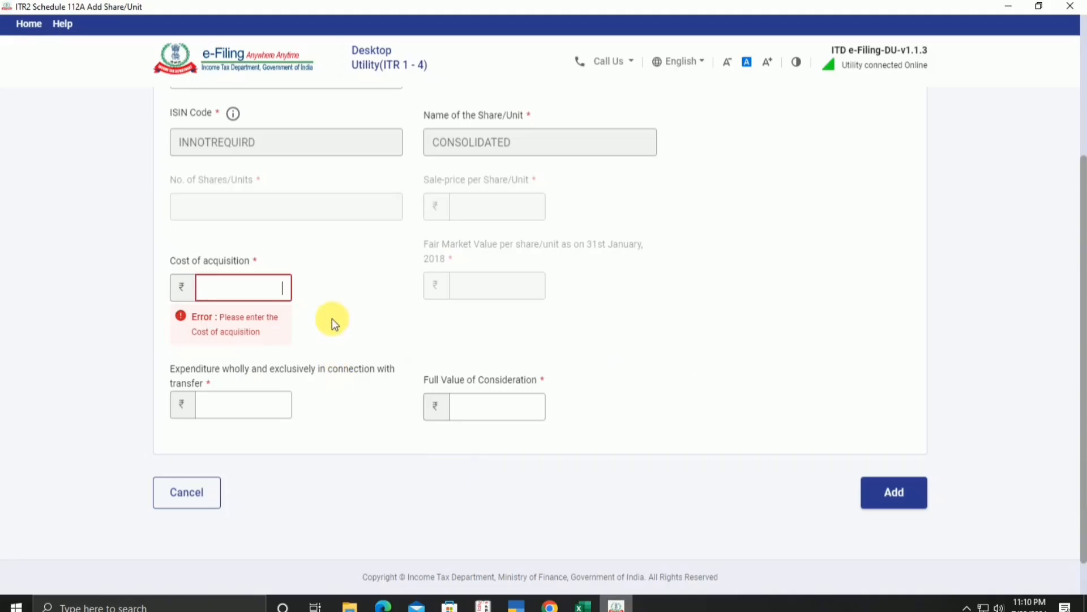
text(68000)
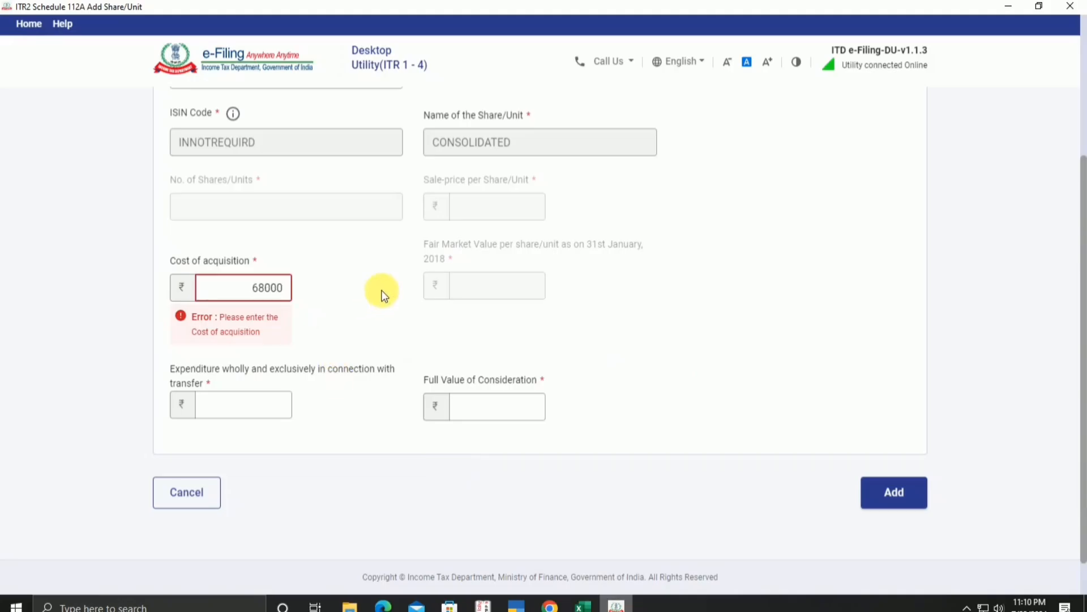
Step: Enter full value of consideration 98,500 and expenditure 0, then add the consolidated entry
click(579, 605)
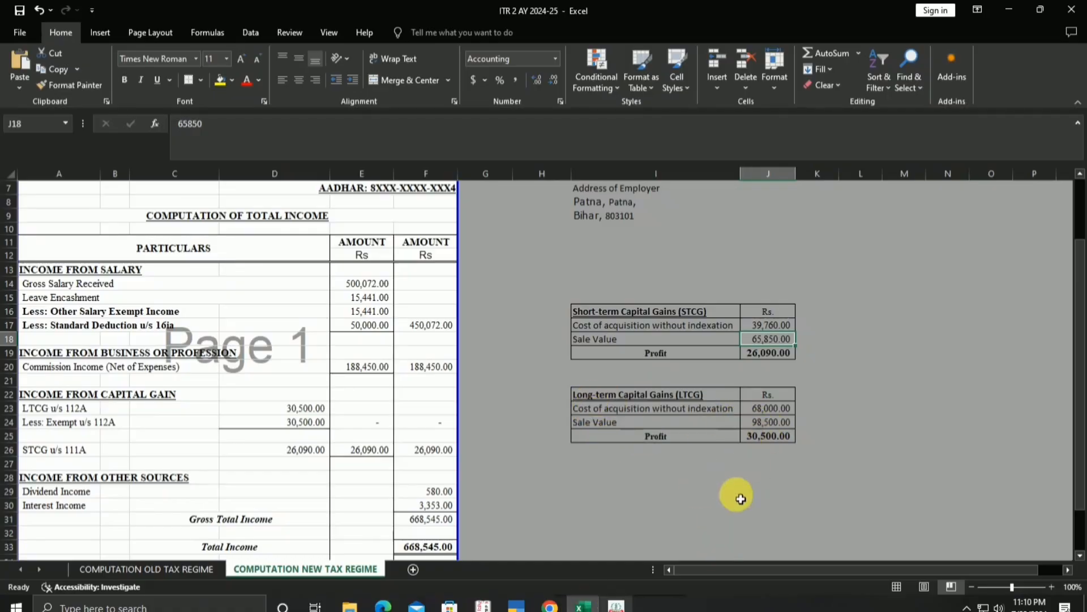
click(616, 606)
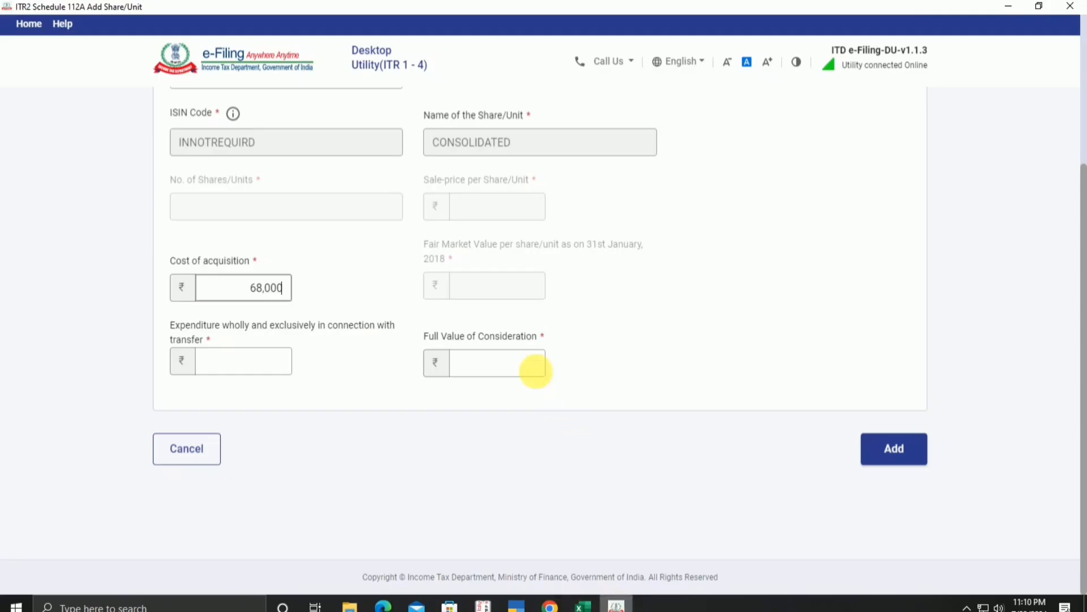
click(534, 368)
text(98500)
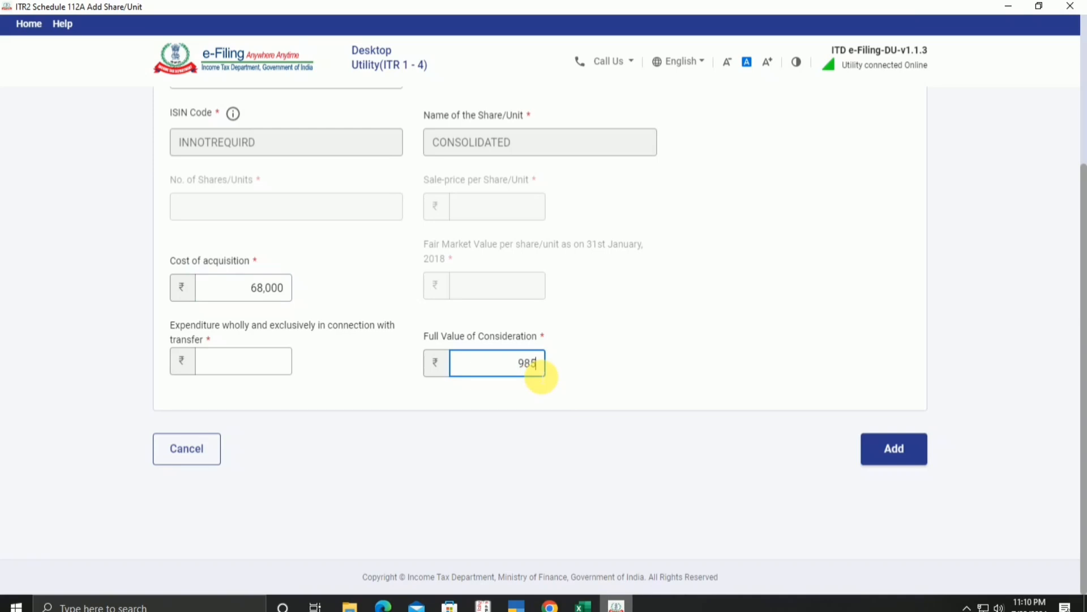
click(918, 451)
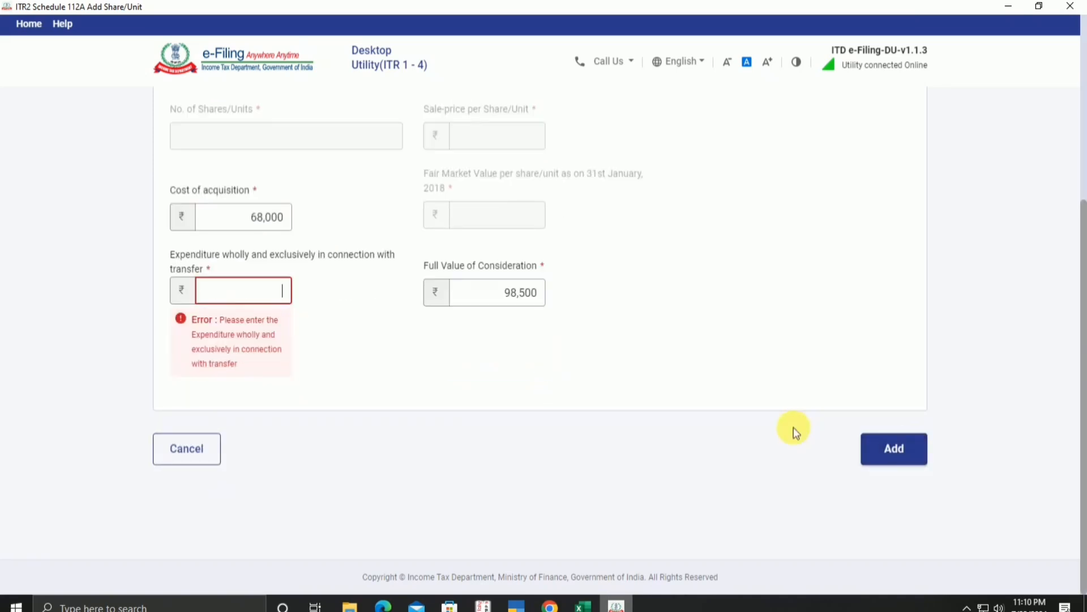
text(0)
click(764, 434)
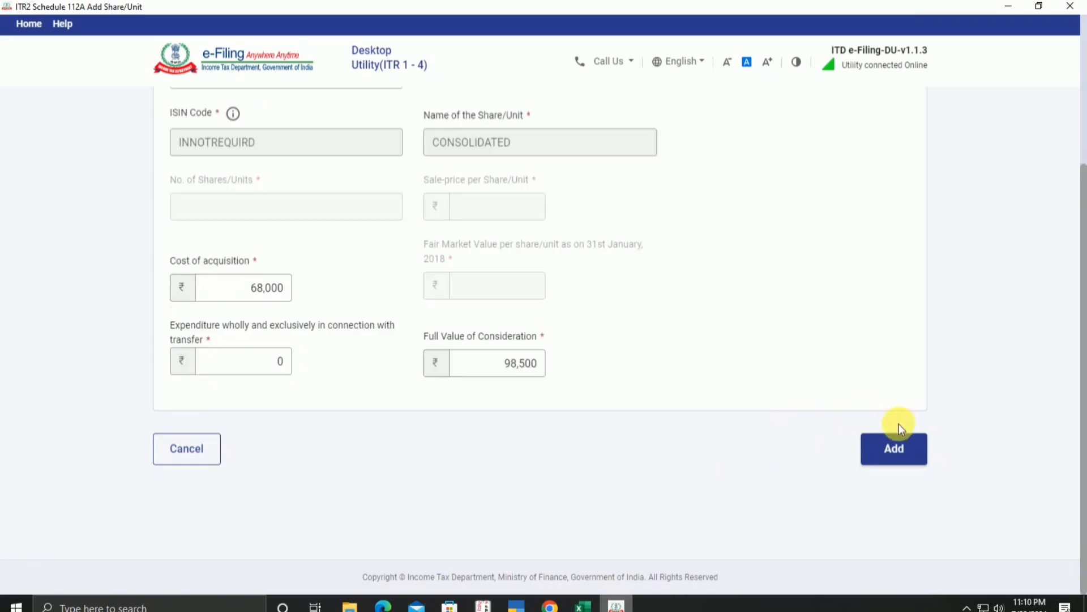
click(899, 446)
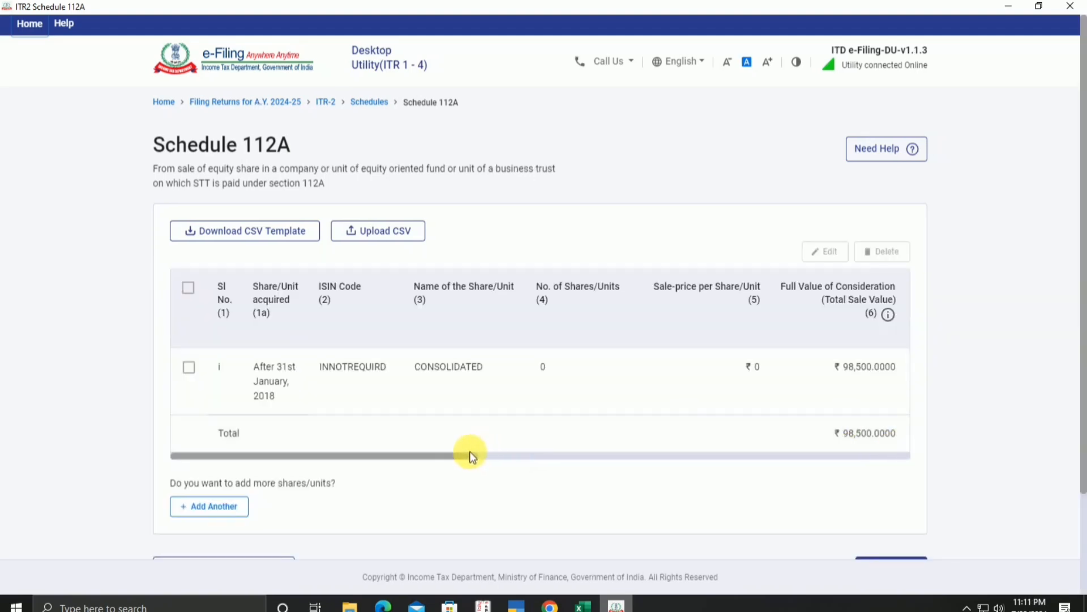
Step: Verify the 30,500 long-term gain against the workbook, confirm Schedule 112A, and proceed to Schedule VDA
drag(473, 454, 962, 466)
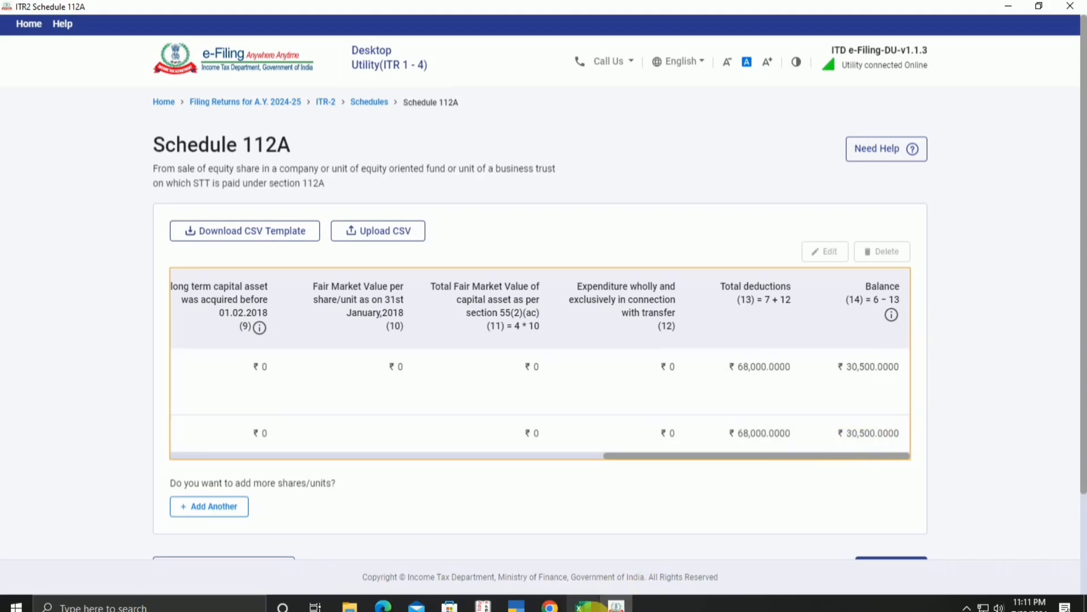
click(583, 606)
click(770, 436)
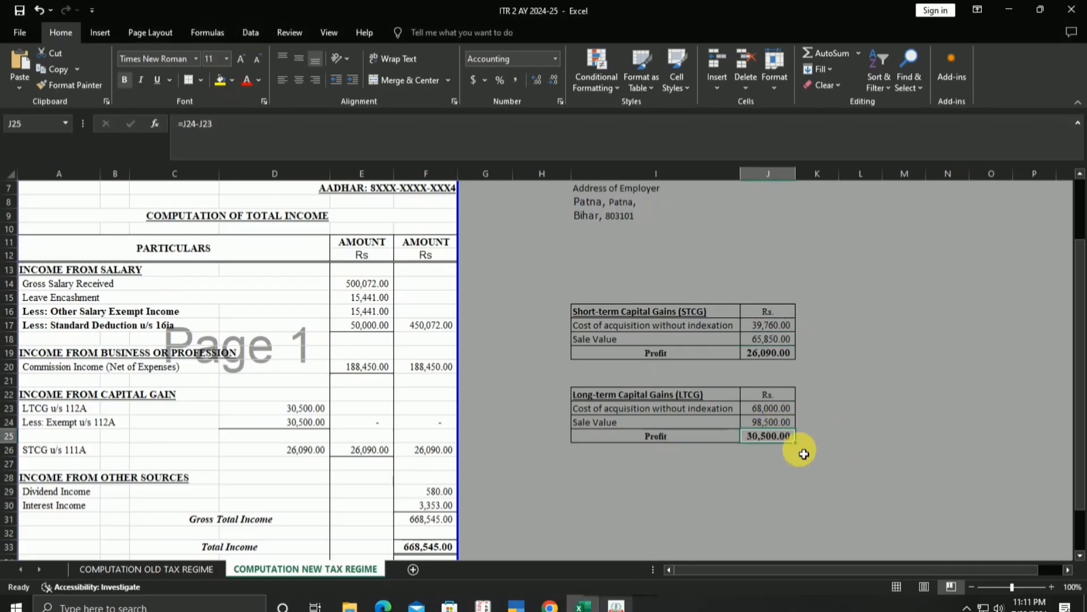
click(616, 606)
scroll(878, 480, down, 3)
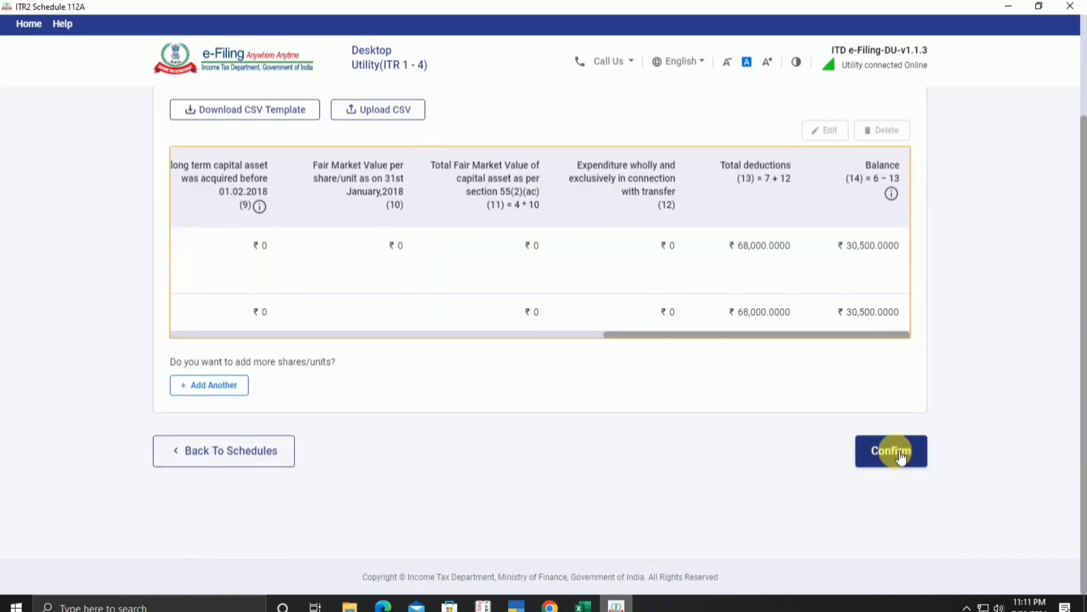
click(900, 456)
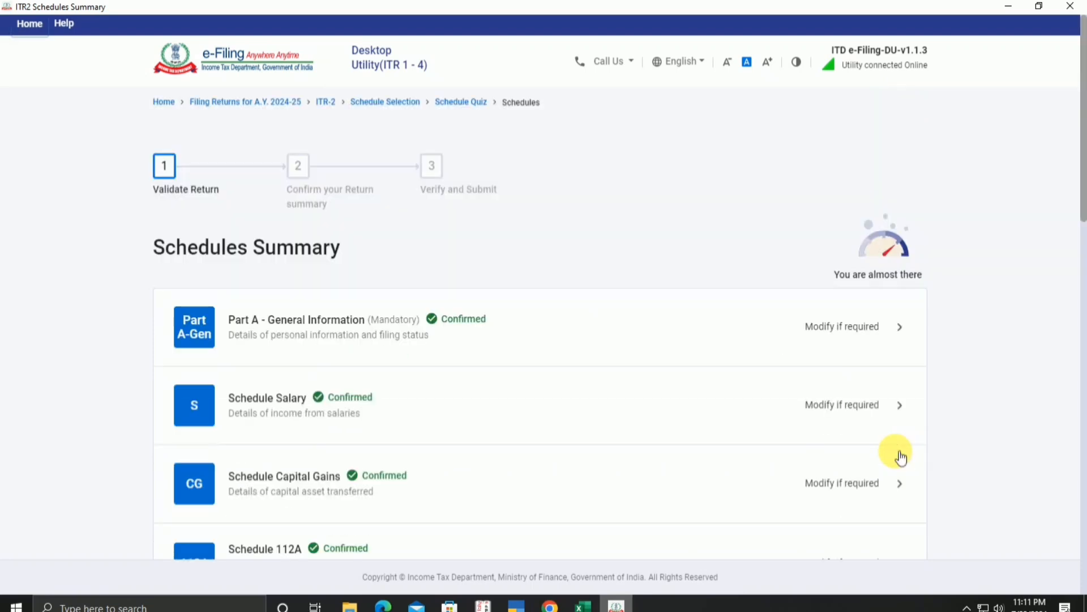
scroll(1031, 493, down, 6)
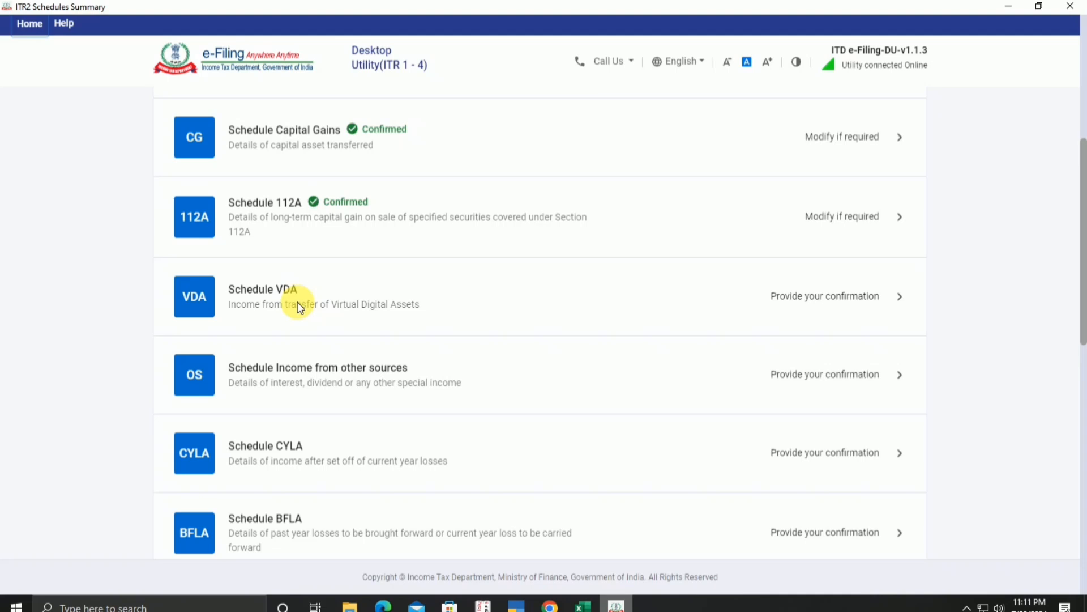
click(835, 282)
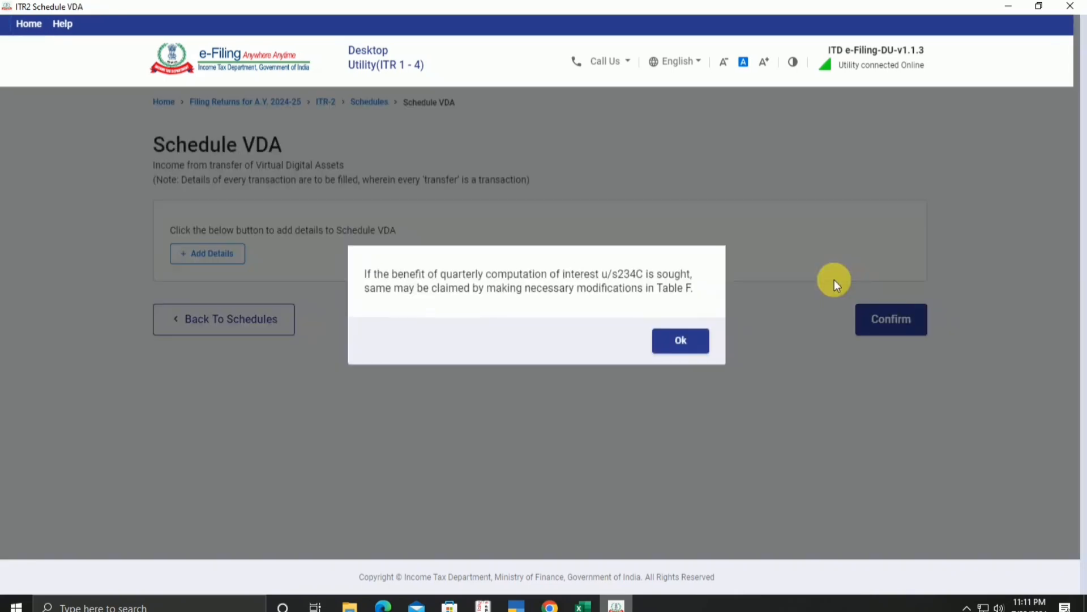
Step: Dismiss the 234C interest notice, cancel the VDA entry form, and go back to the schedules summary
click(698, 340)
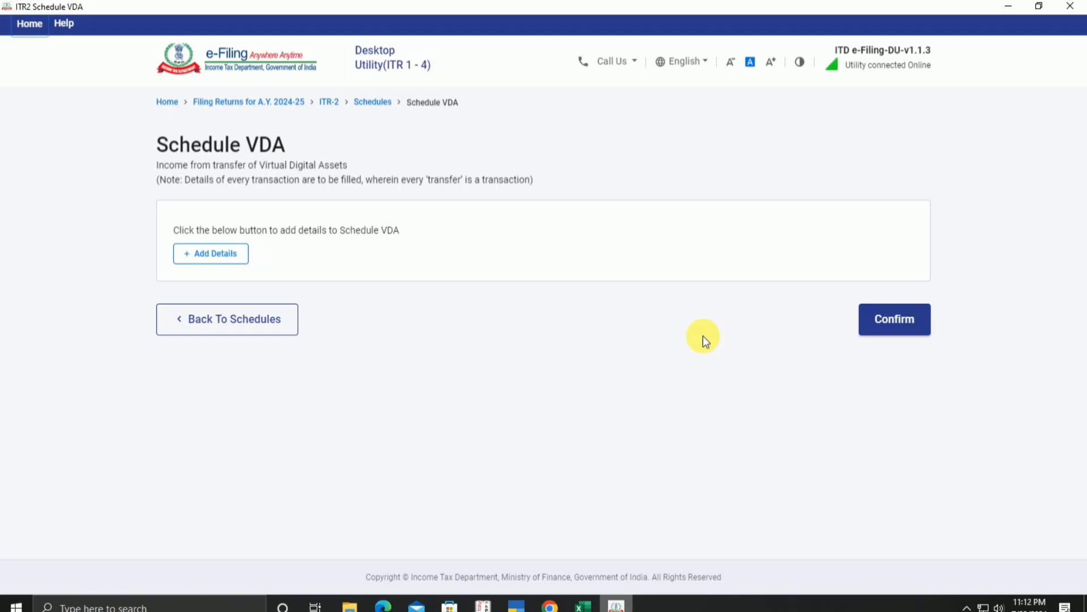
click(210, 259)
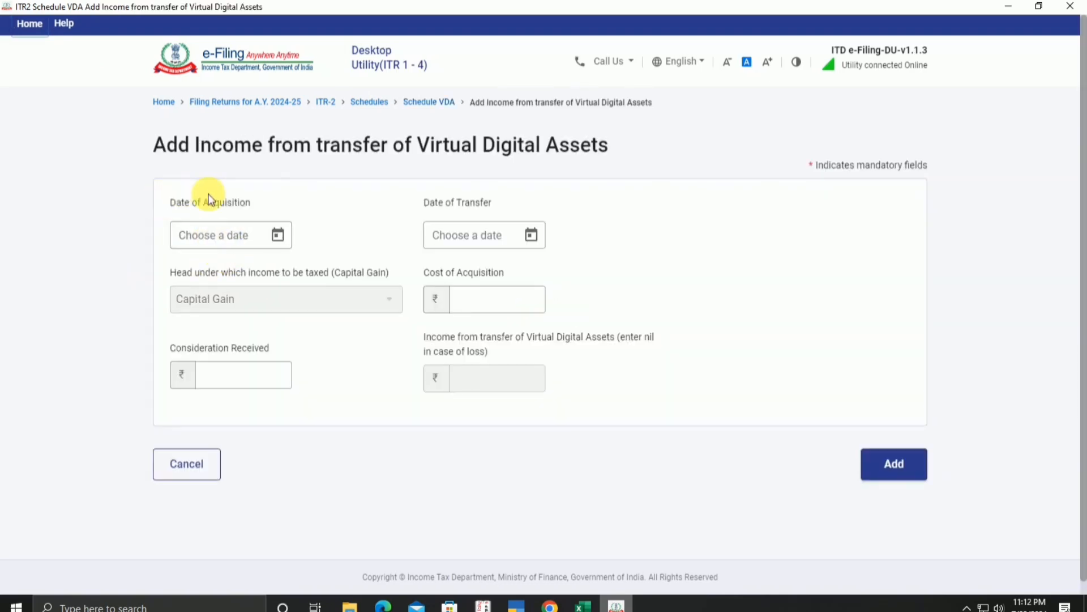
click(196, 234)
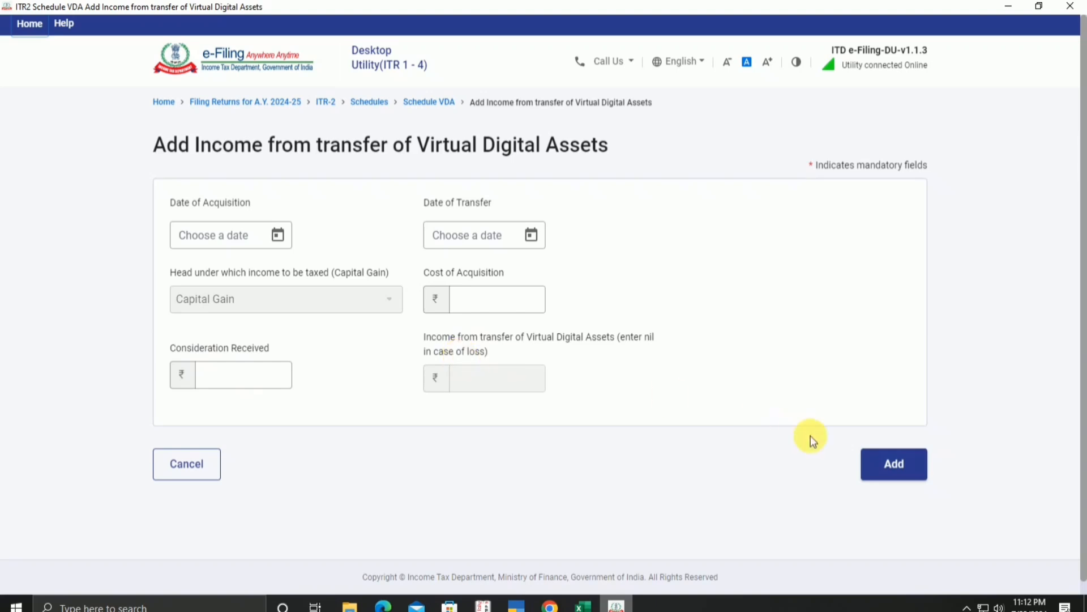
click(184, 463)
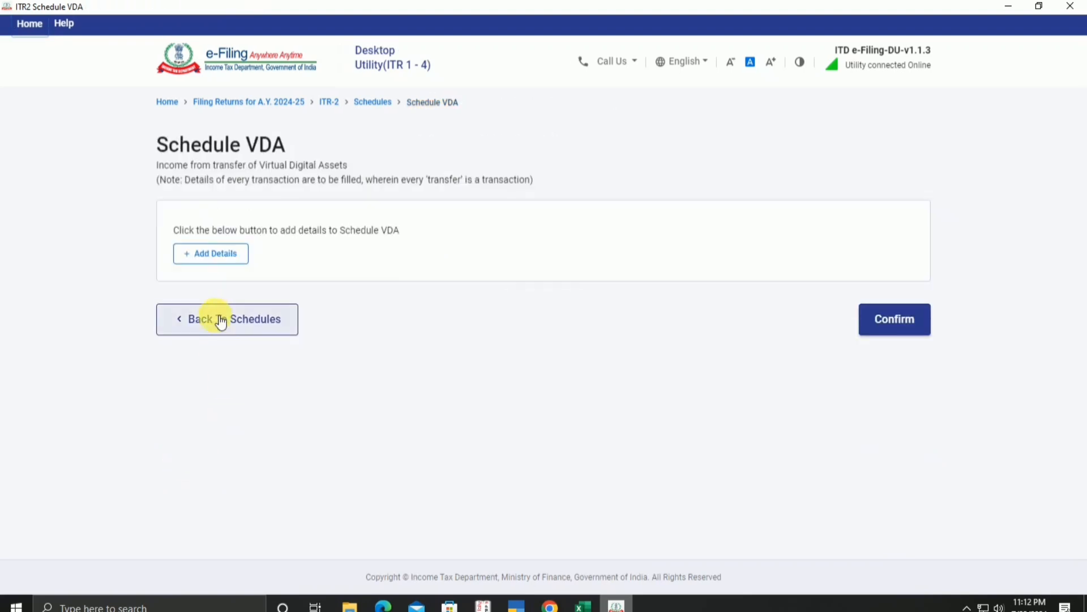
click(221, 321)
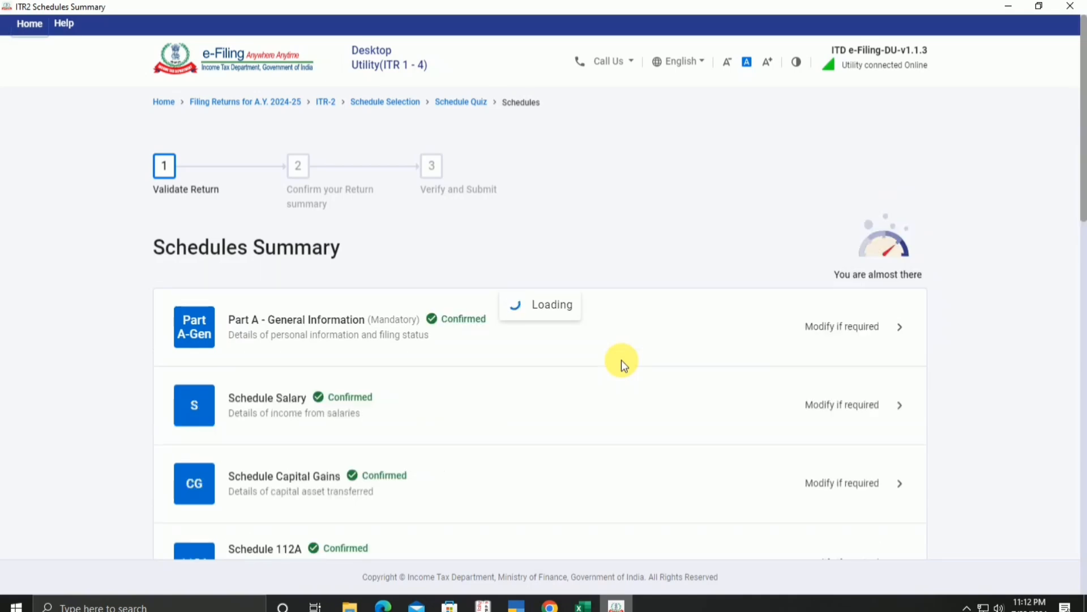
Step: Open Schedule Income from Other Sources, showing ₹641, after glancing at the workbook
scroll(621, 359, down, 7)
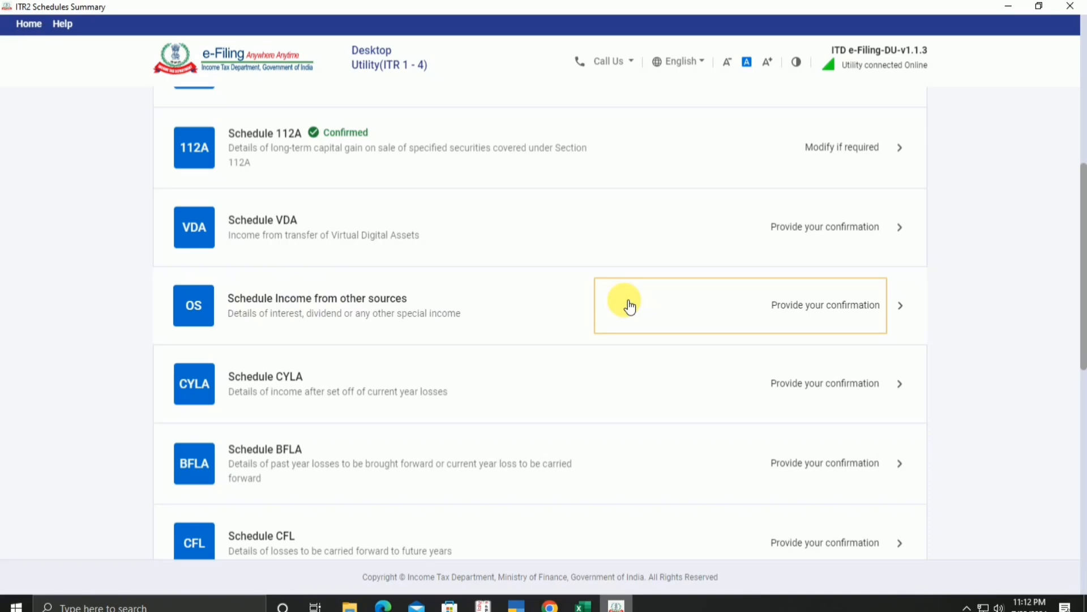
click(629, 306)
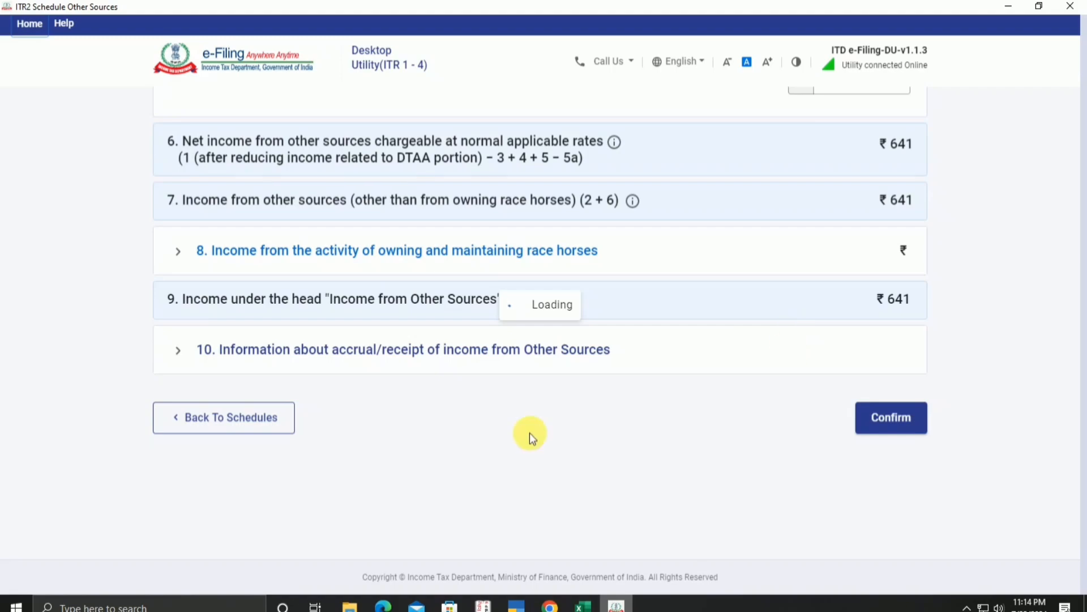
click(1010, 7)
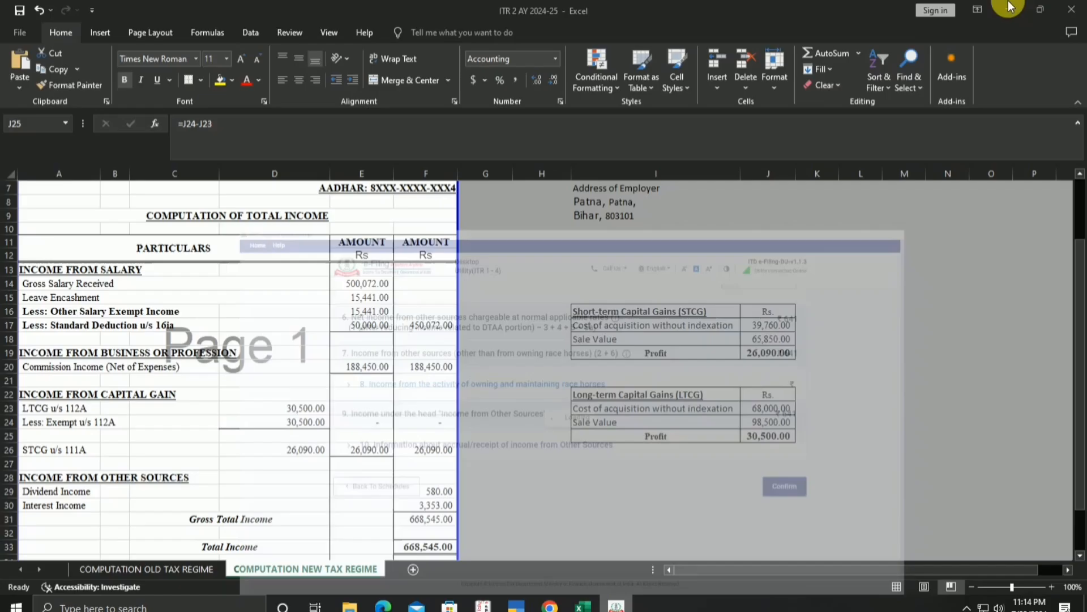
click(617, 605)
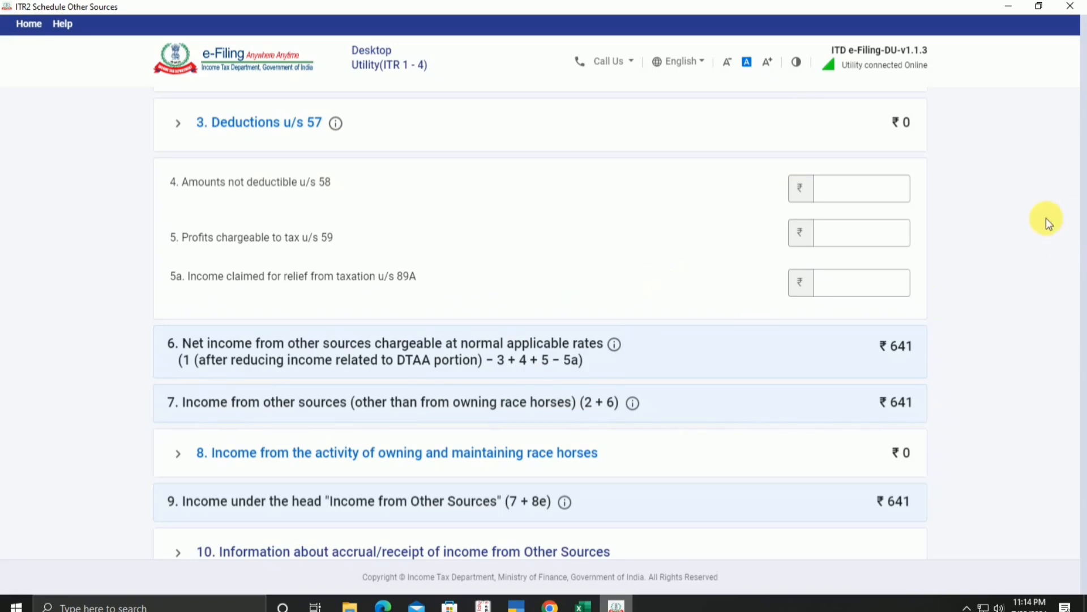
Step: Compare dividend and interest lines in the workbook, then open Interest, Gross (savings interest 61) for editing
scroll(1043, 229, up, 7)
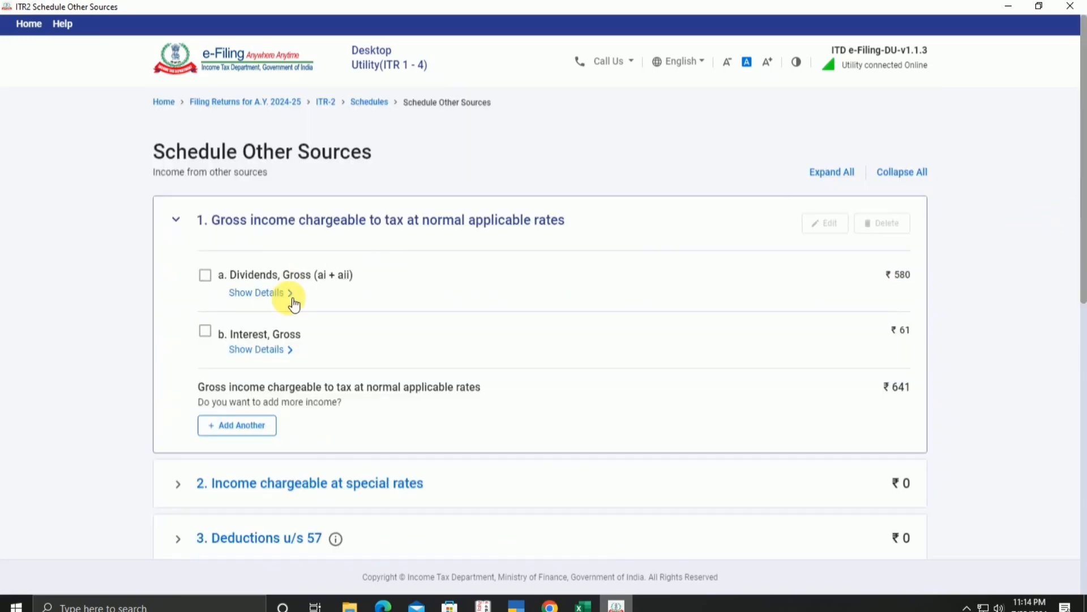
click(583, 606)
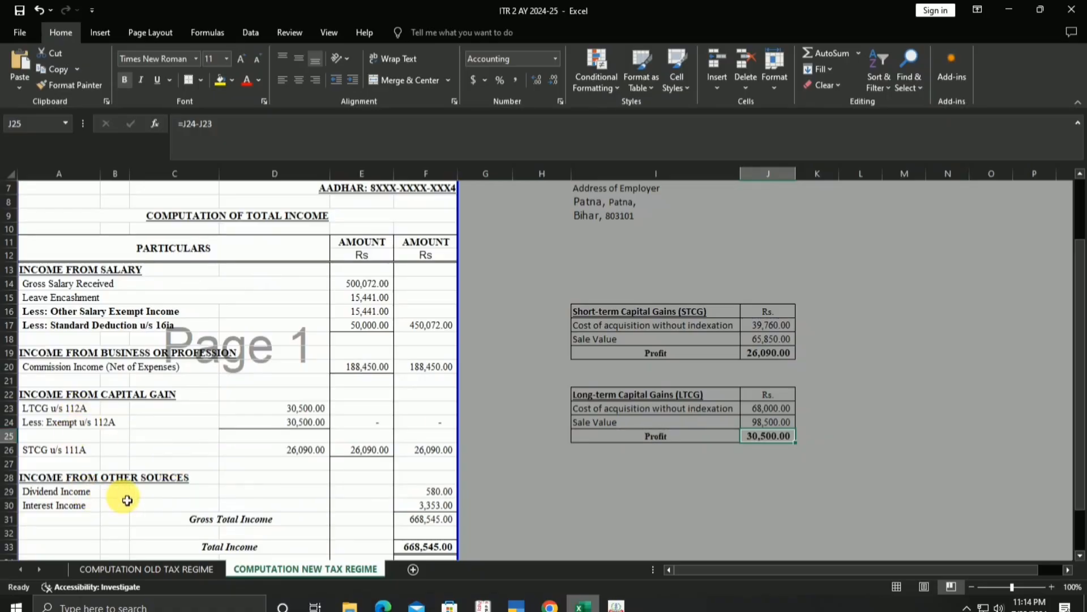
click(119, 493)
click(54, 506)
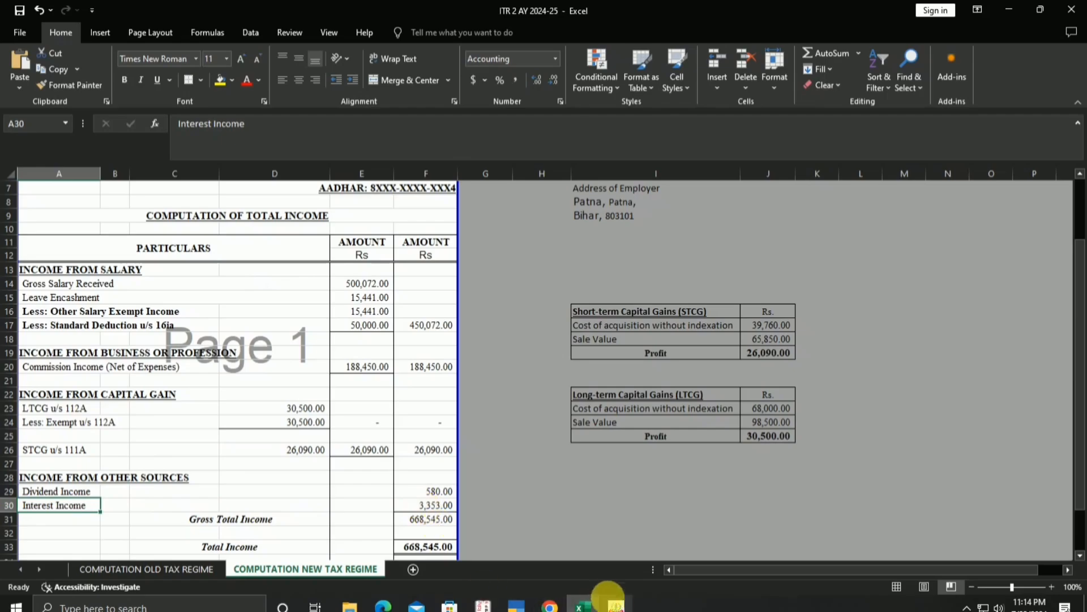
click(618, 607)
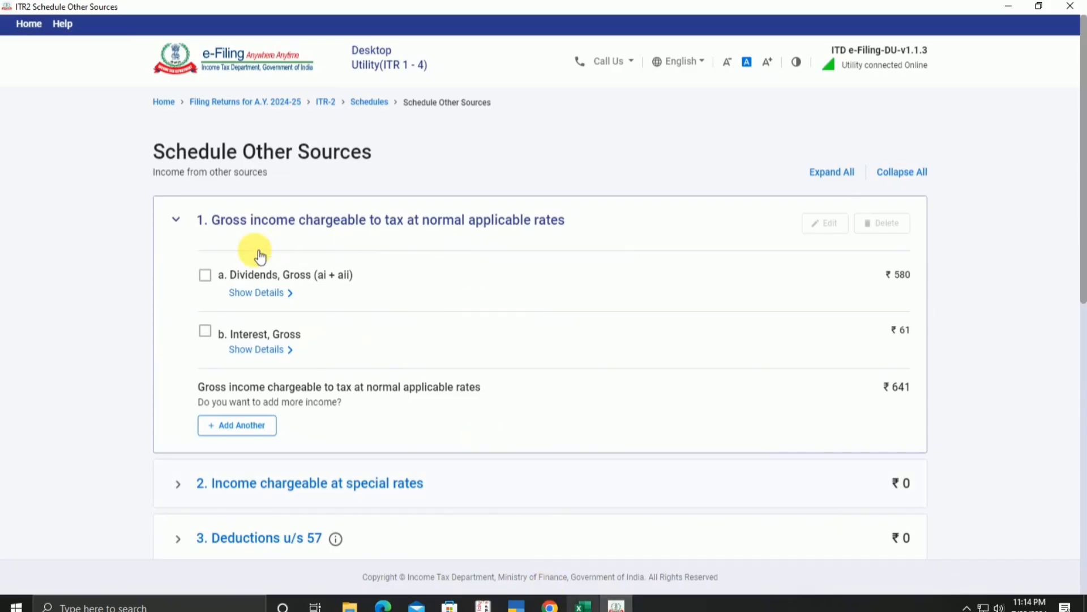
click(206, 331)
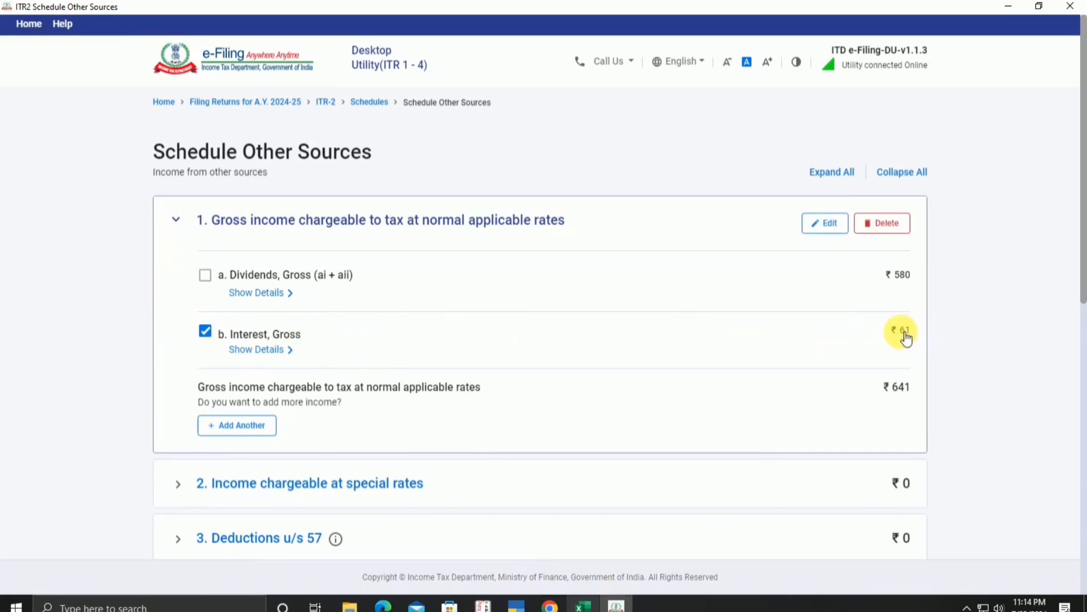
click(583, 606)
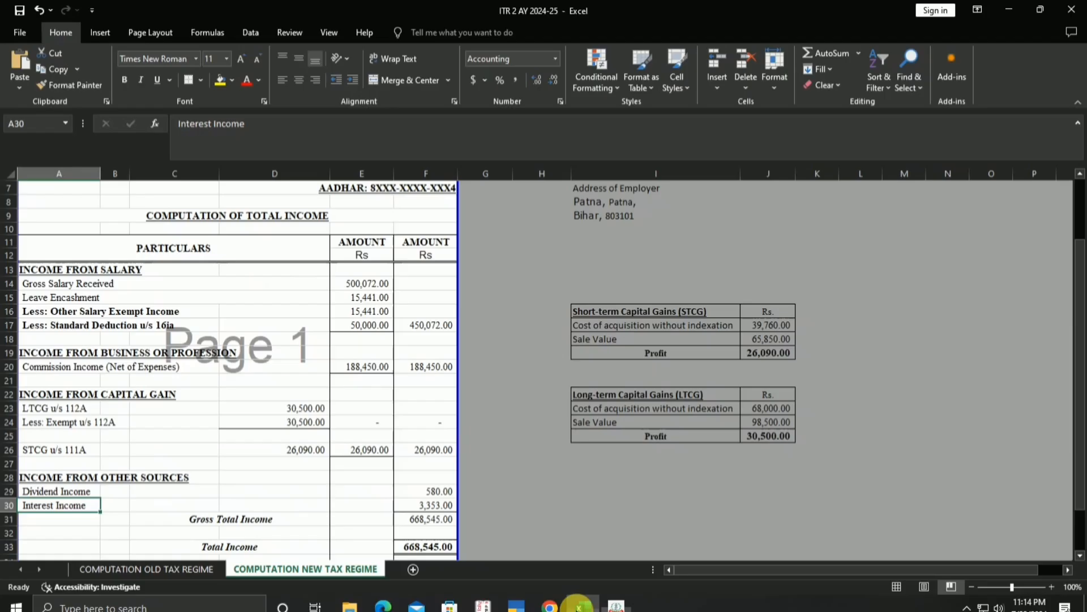
click(578, 605)
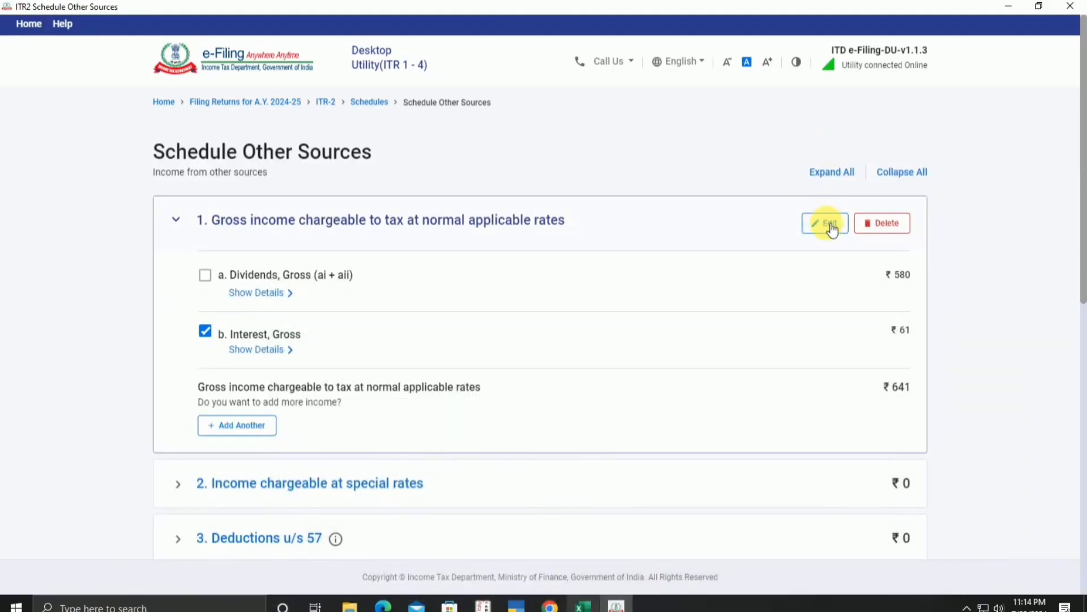
click(831, 230)
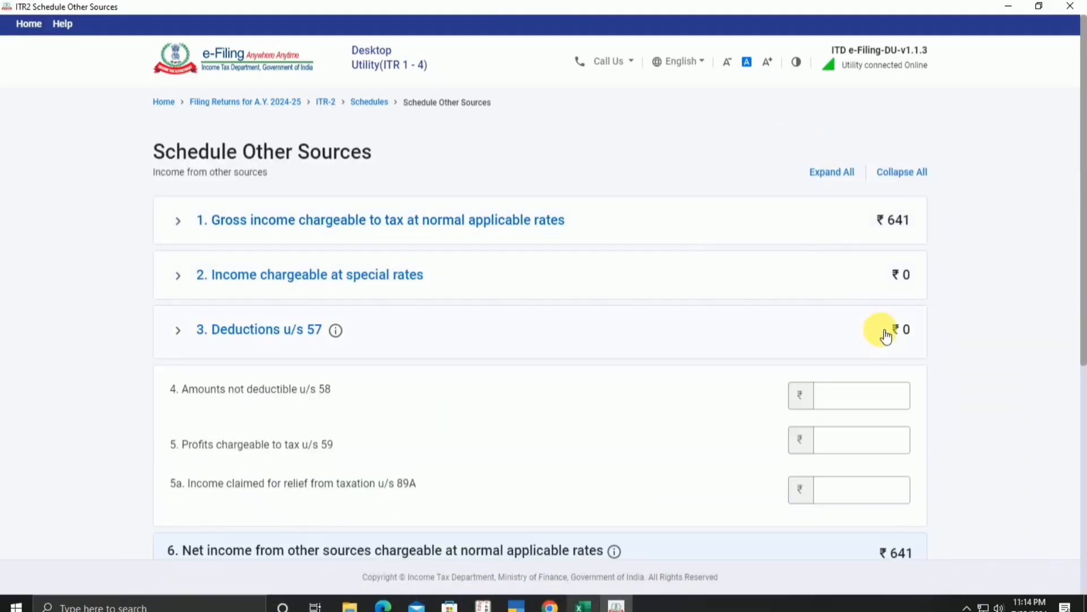
scroll(818, 271, down, 4)
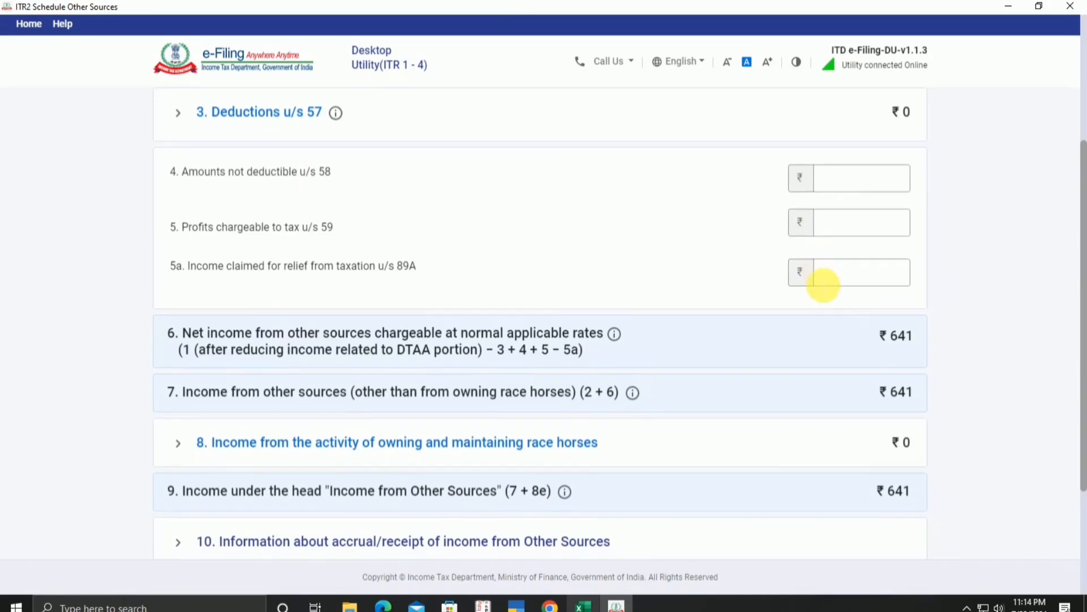
scroll(824, 285, up, 4)
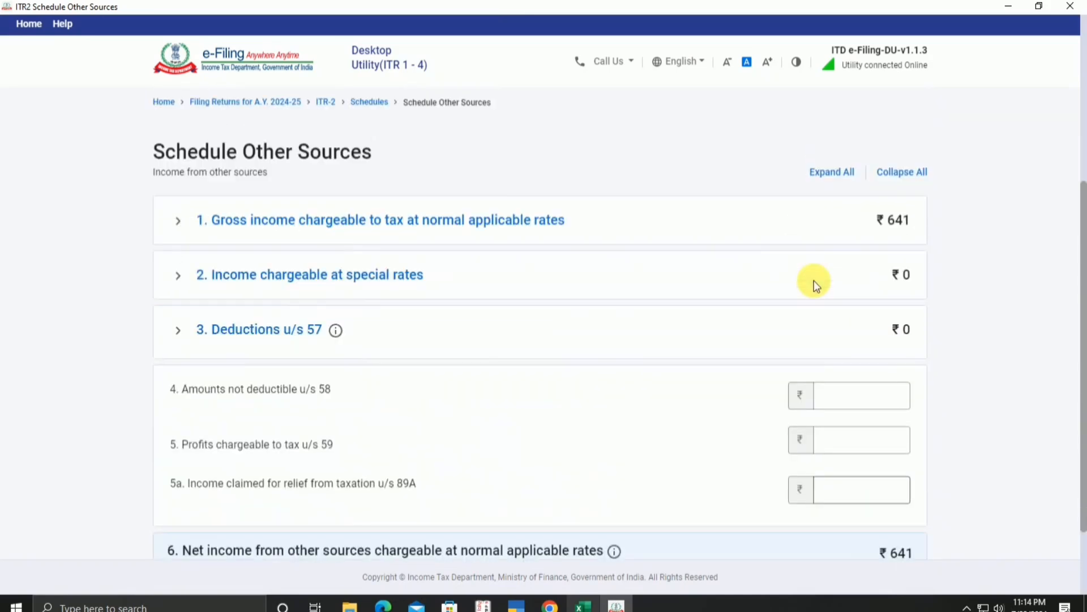
click(549, 224)
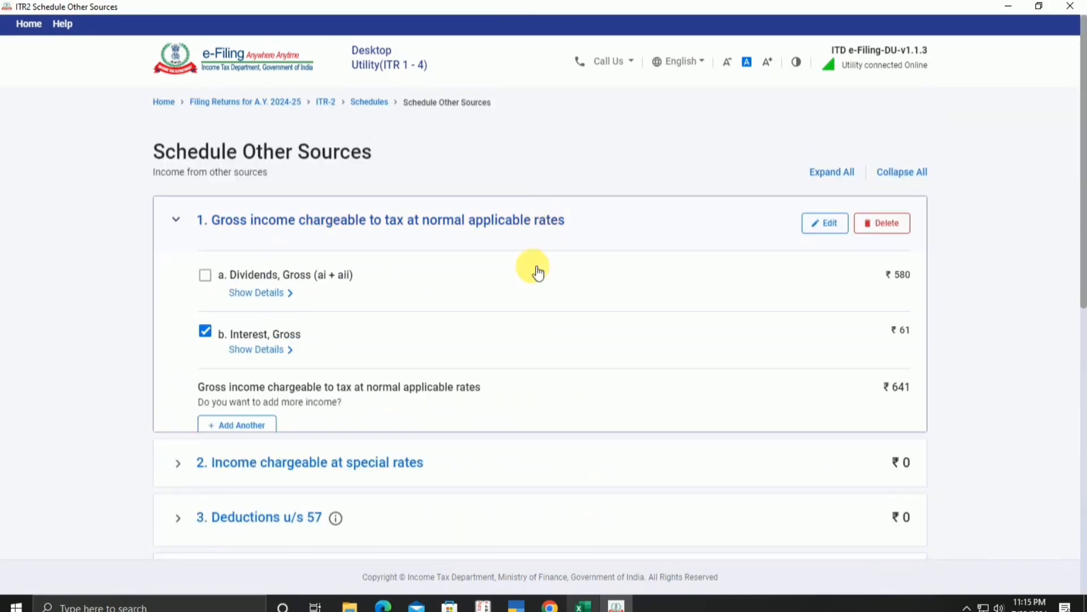
click(843, 227)
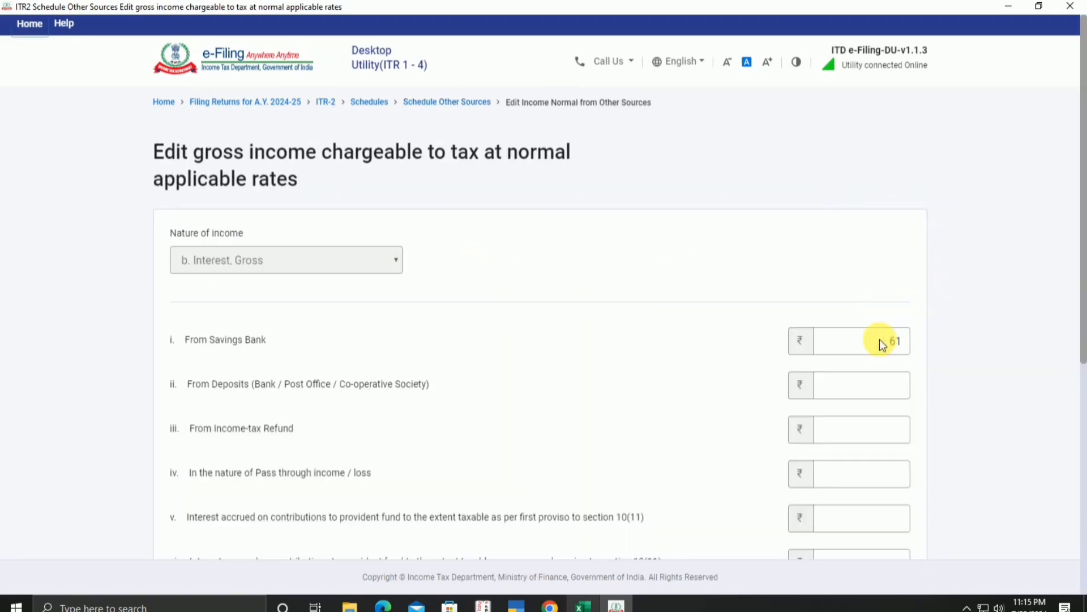
Step: Replace the 61 savings bank interest with 3,353 and save, giving ₹3933 gross income
double_click(892, 341)
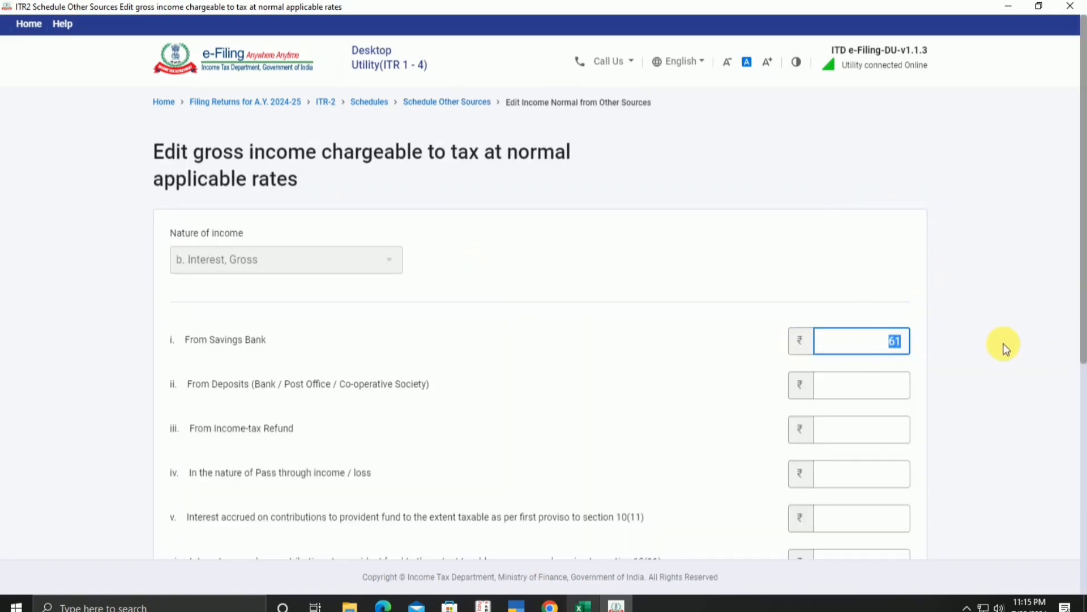
text(3353)
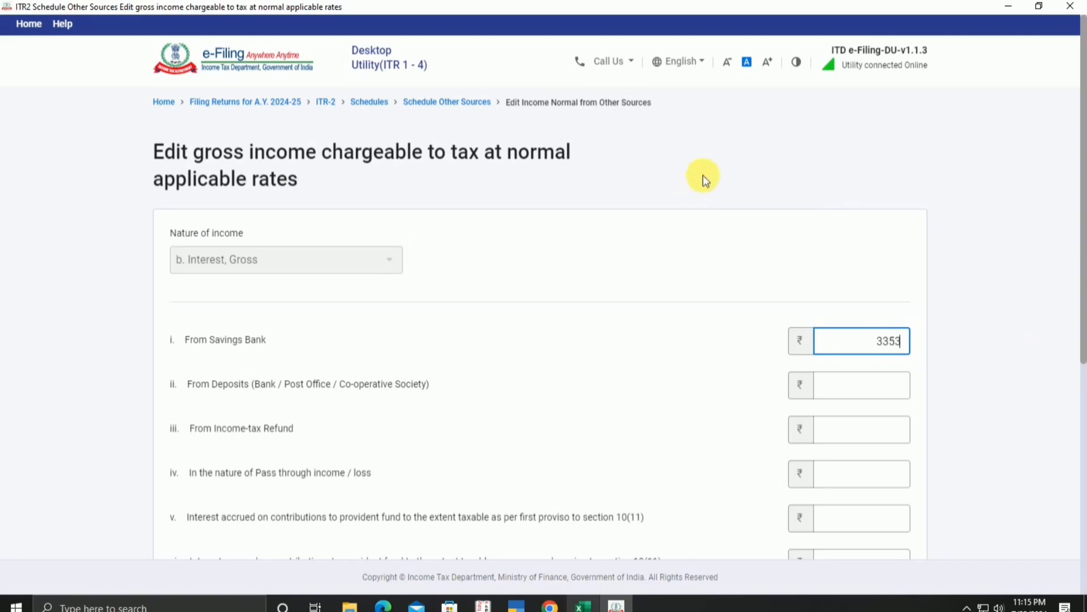
click(968, 291)
scroll(946, 351, down, 5)
click(912, 447)
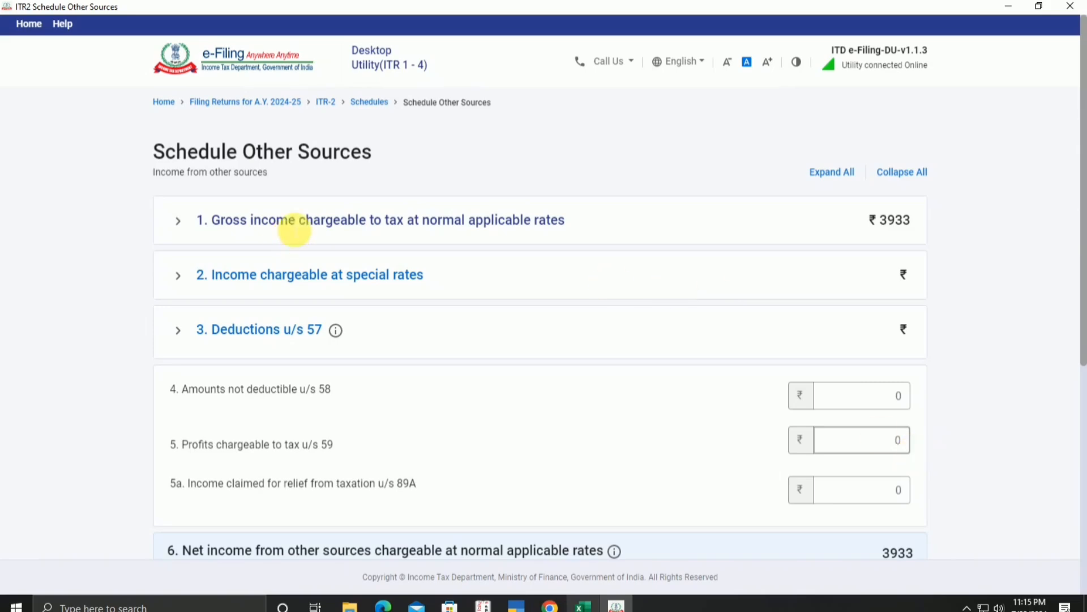
Step: Check the 188,450 commission income in cell E20, then re-expand gross income at normal rates
click(580, 604)
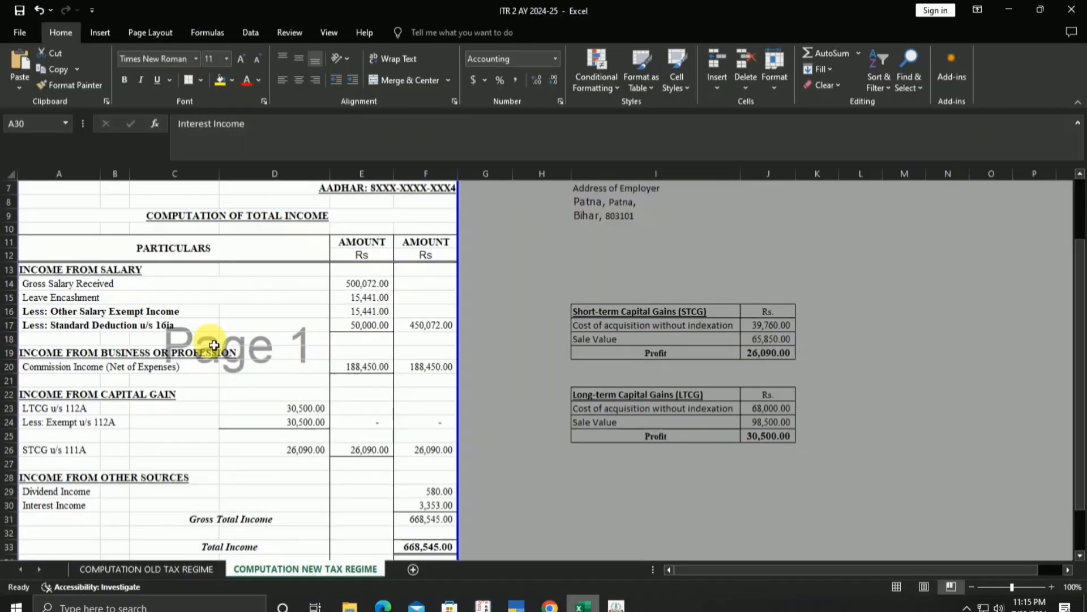
click(85, 367)
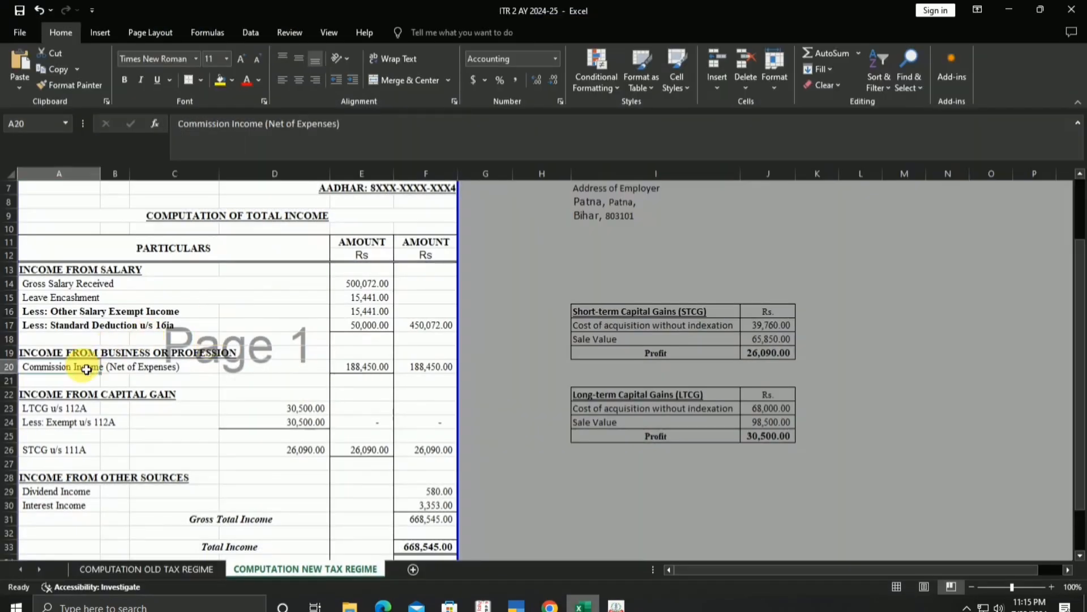
click(371, 367)
click(618, 605)
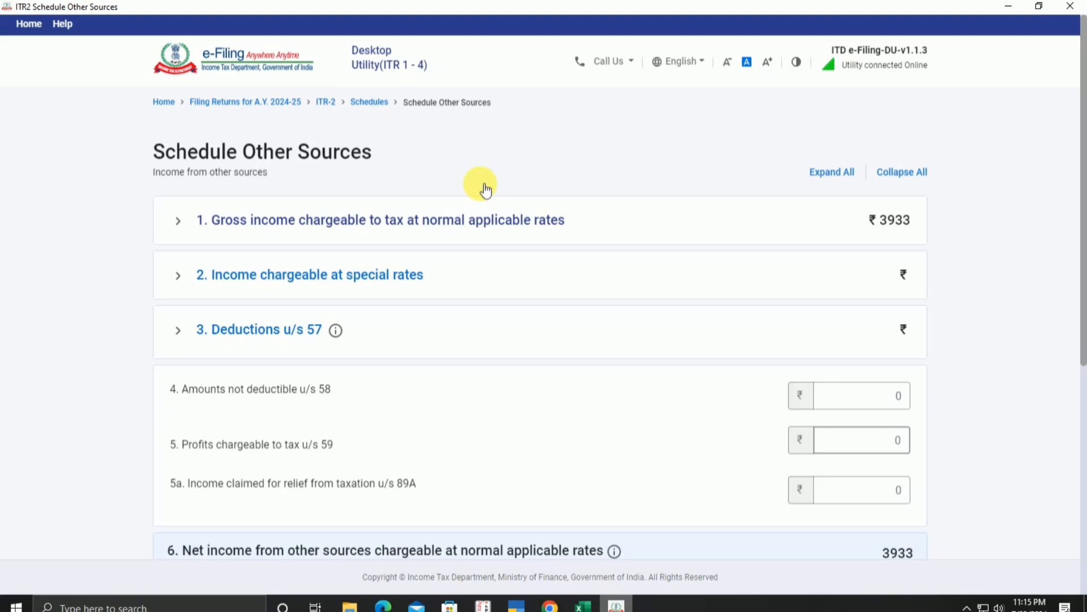
click(475, 241)
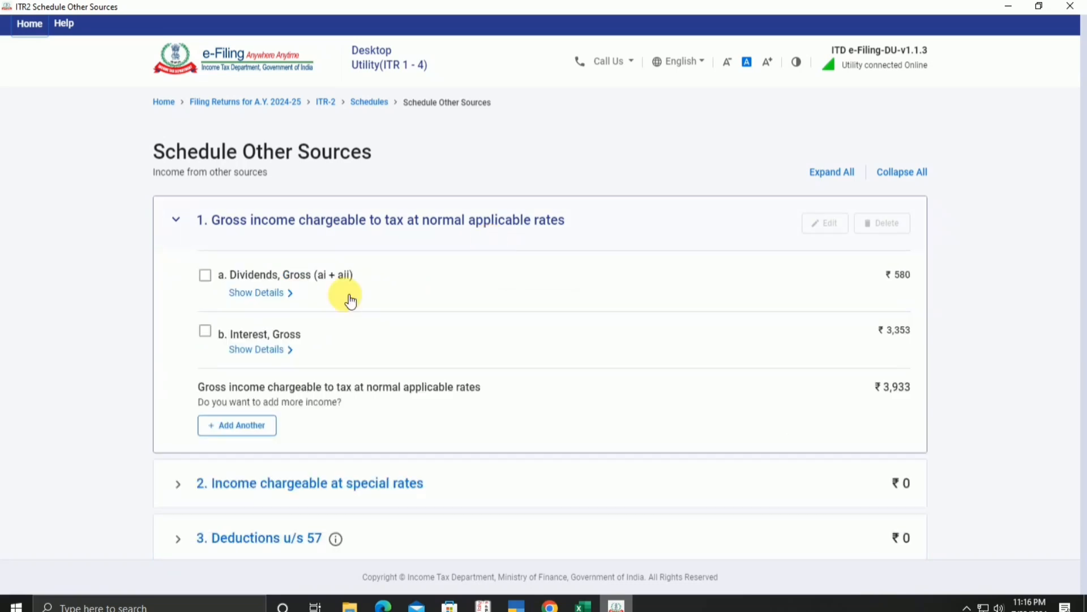
Step: Add another income item with nature 'e. Any other income'
click(238, 427)
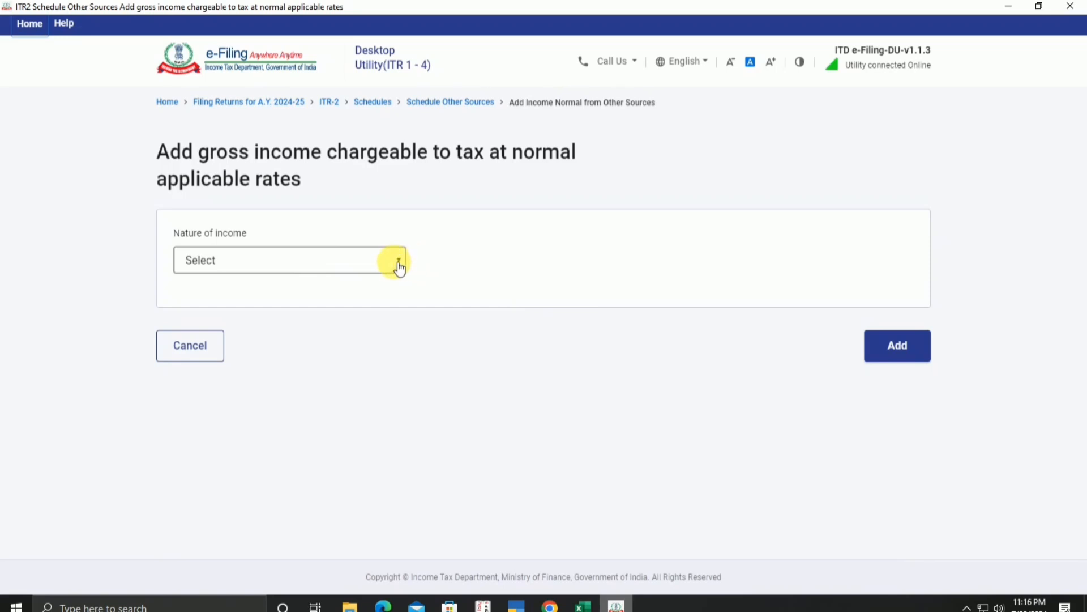
click(399, 267)
scroll(362, 351, down, 1)
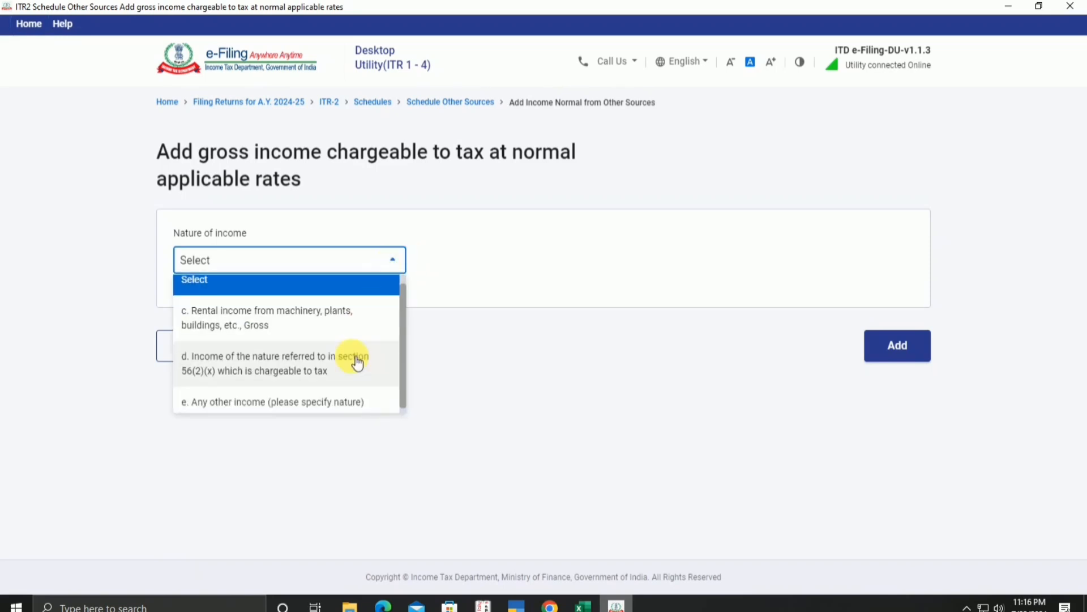
click(311, 410)
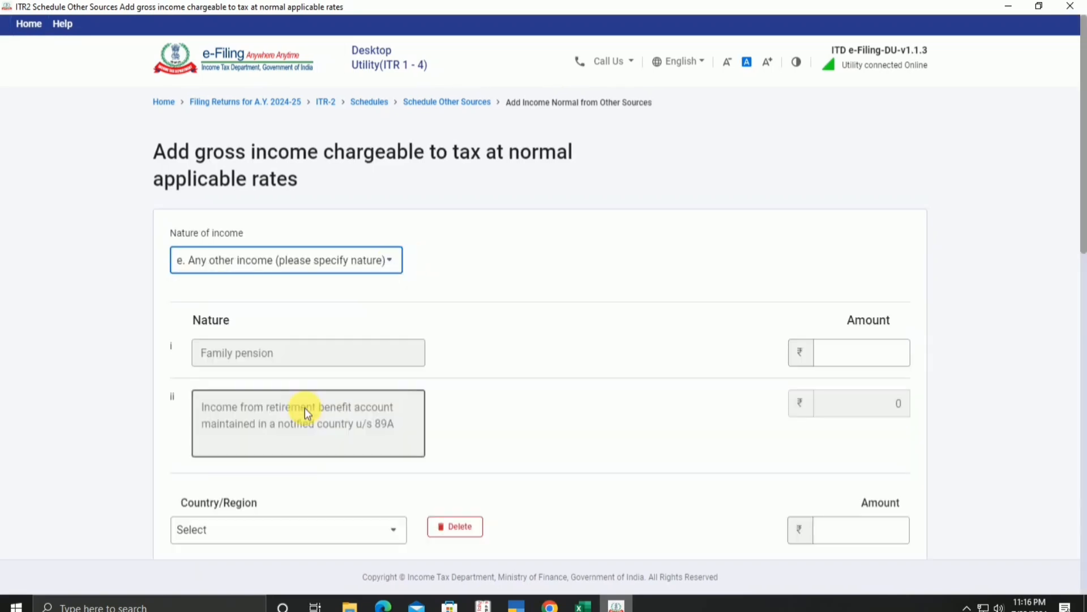
scroll(308, 490, down, 10)
click(299, 258)
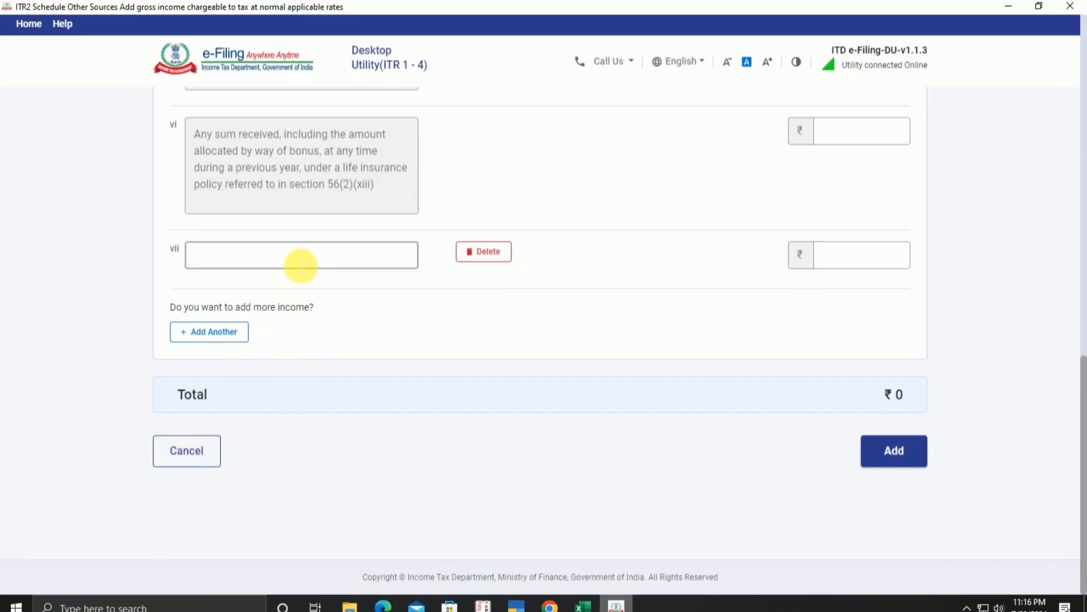
Step: Copy 'Commission Income' from cell A20 and paste it as the row vii description
click(583, 605)
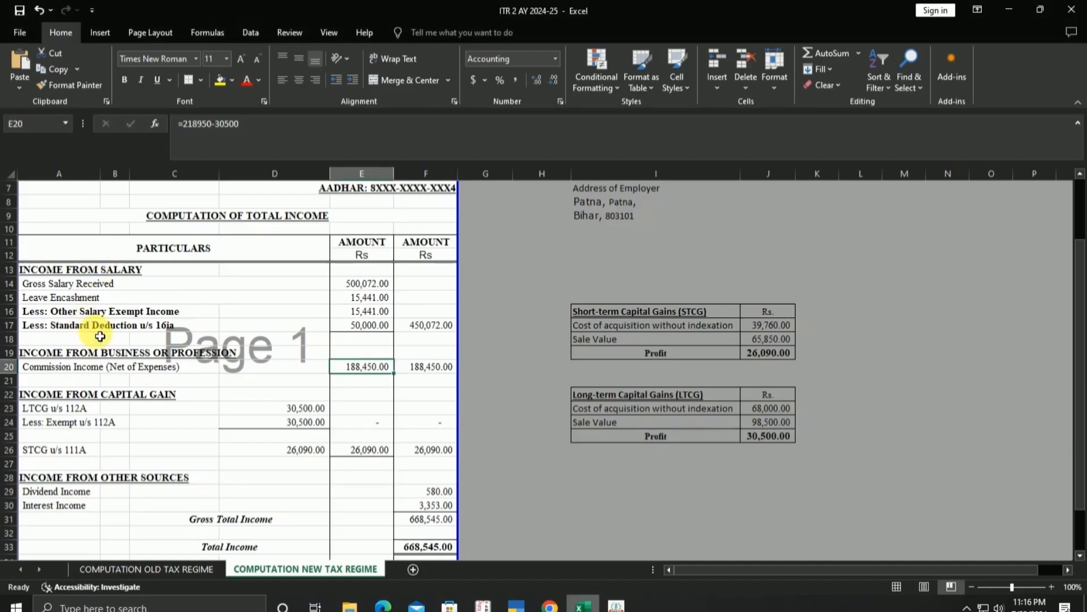
click(80, 366)
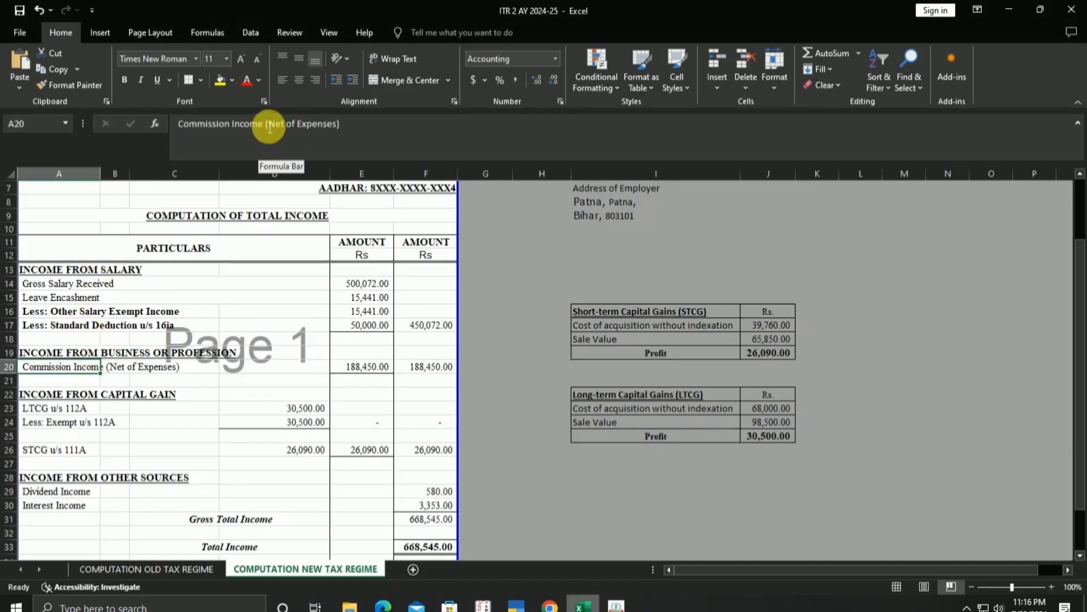
drag(267, 127, 102, 128)
right_click(244, 131)
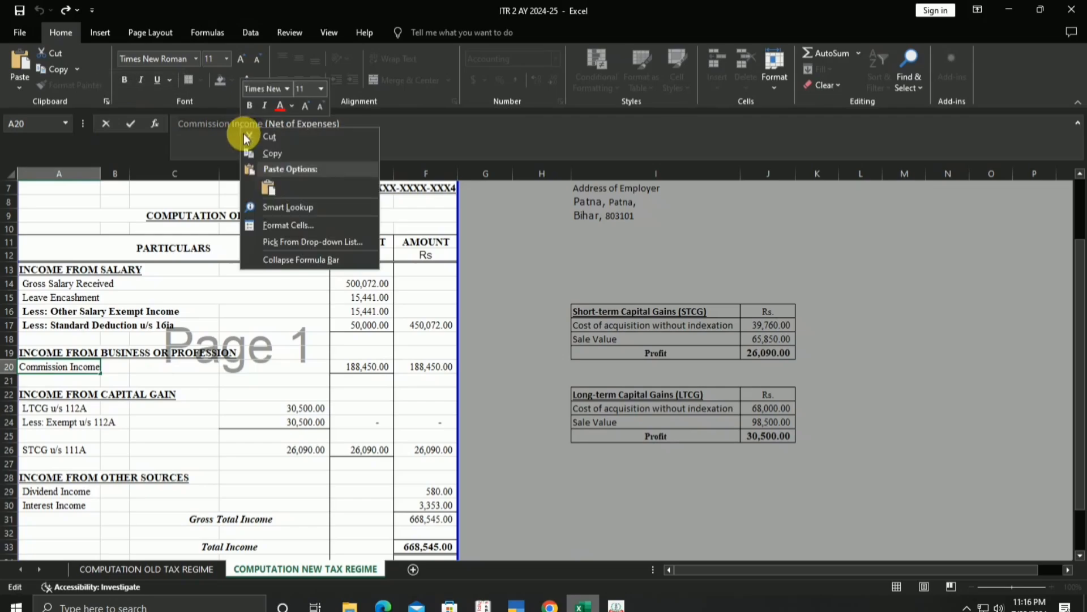
click(258, 151)
click(581, 601)
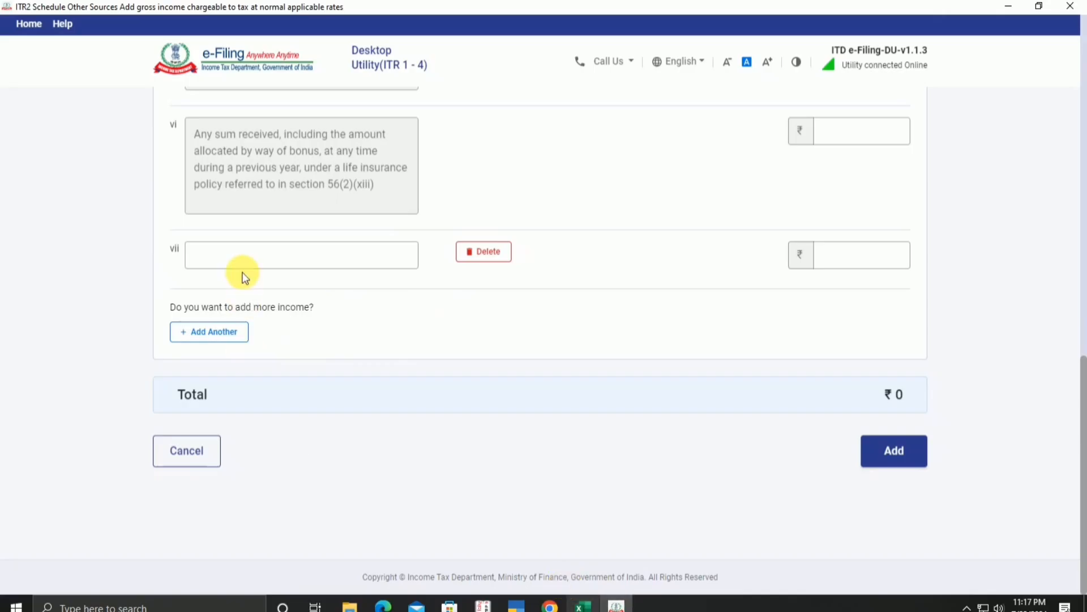
click(260, 255)
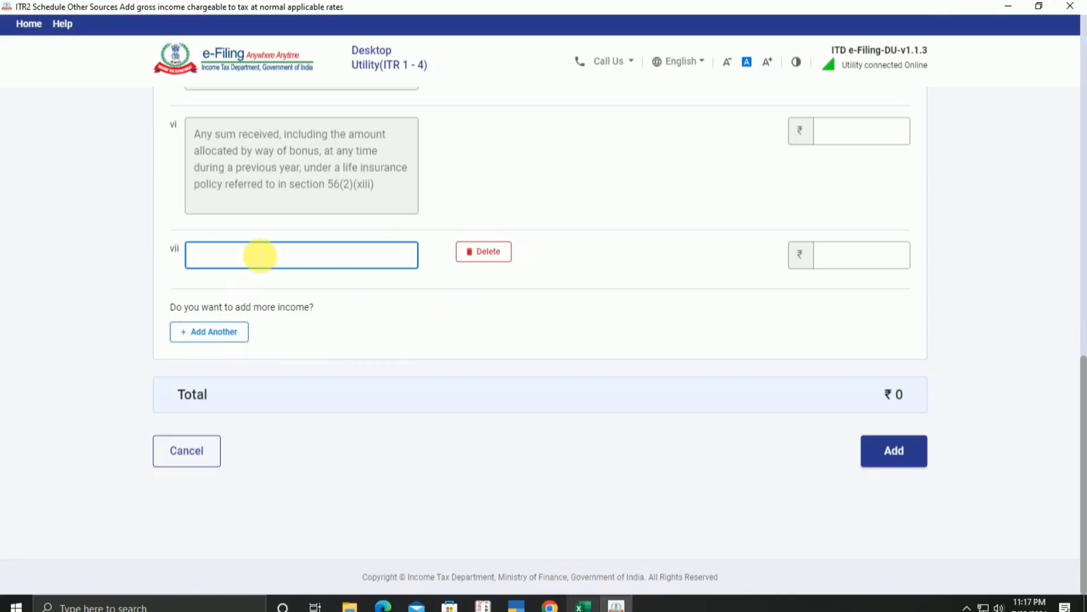
key(ctrl+v)
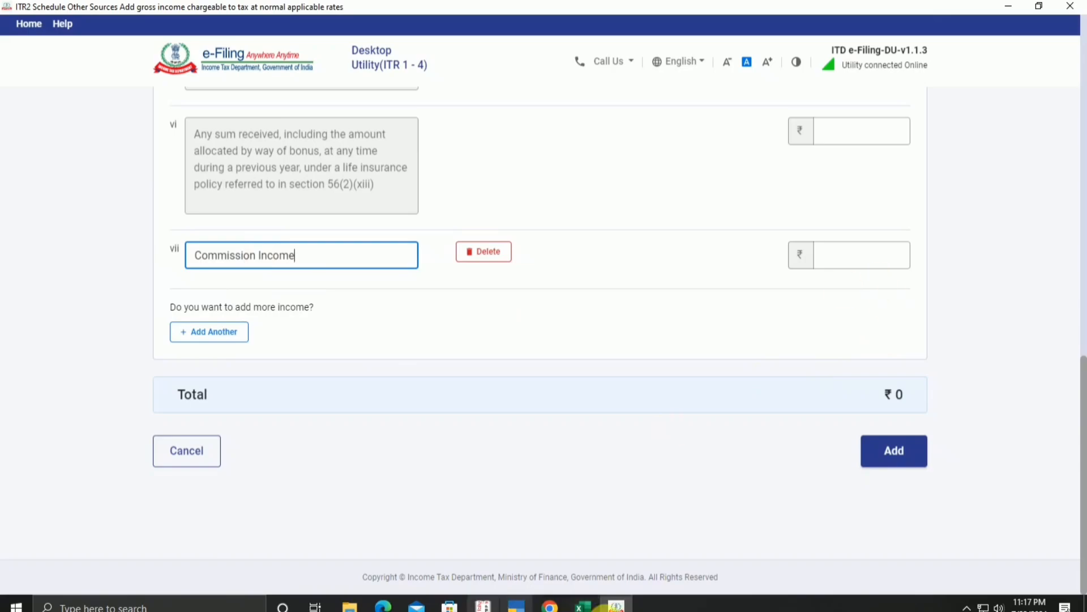
Step: Enter amount 188450 for Commission Income and add the entry, raising income to ₹192383
click(584, 606)
click(586, 606)
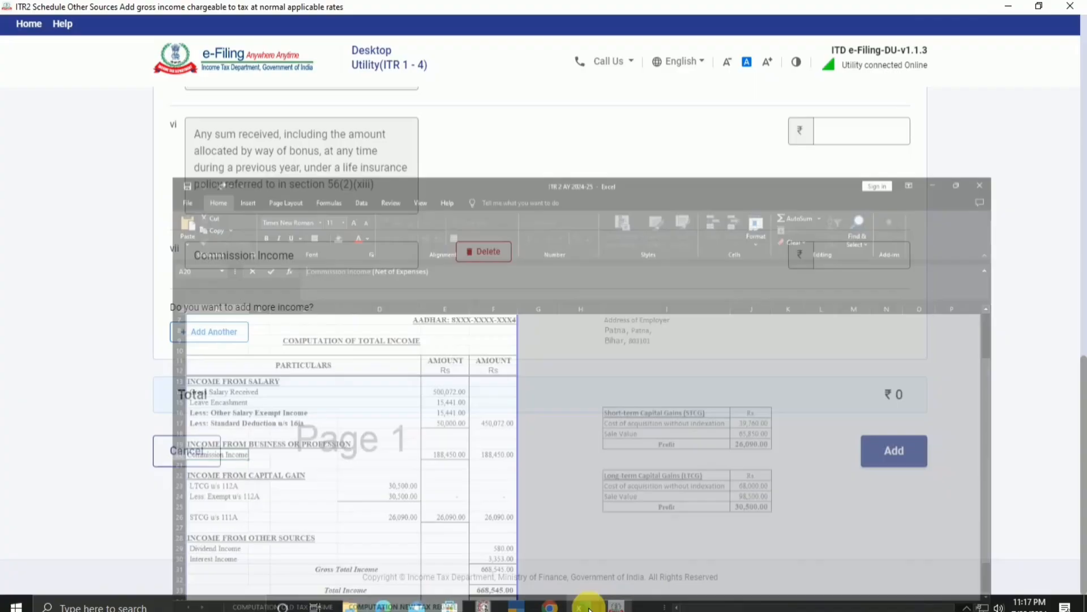
click(853, 261)
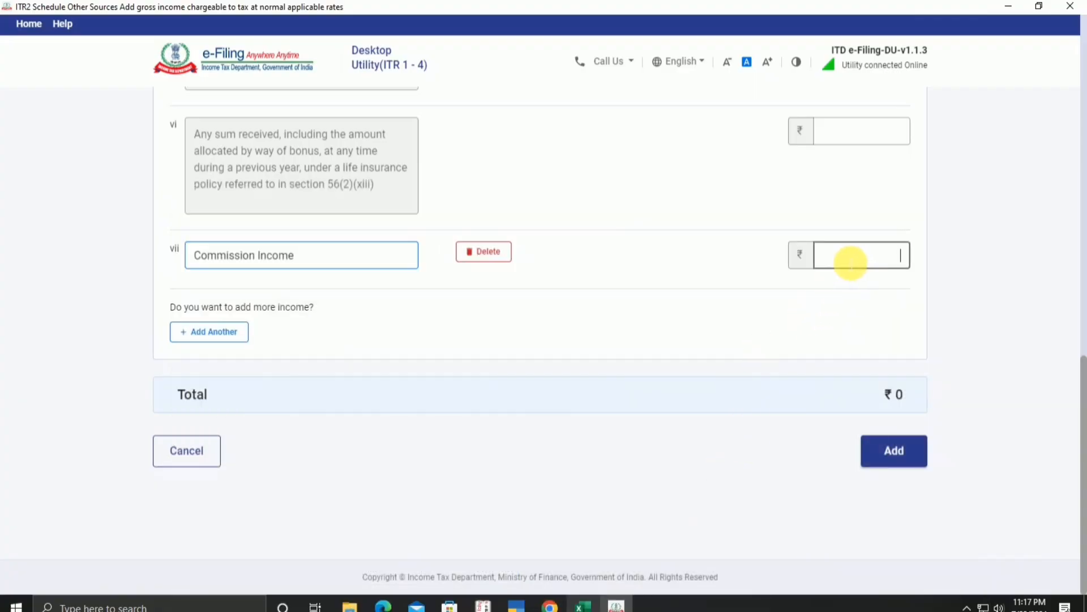
text(188450)
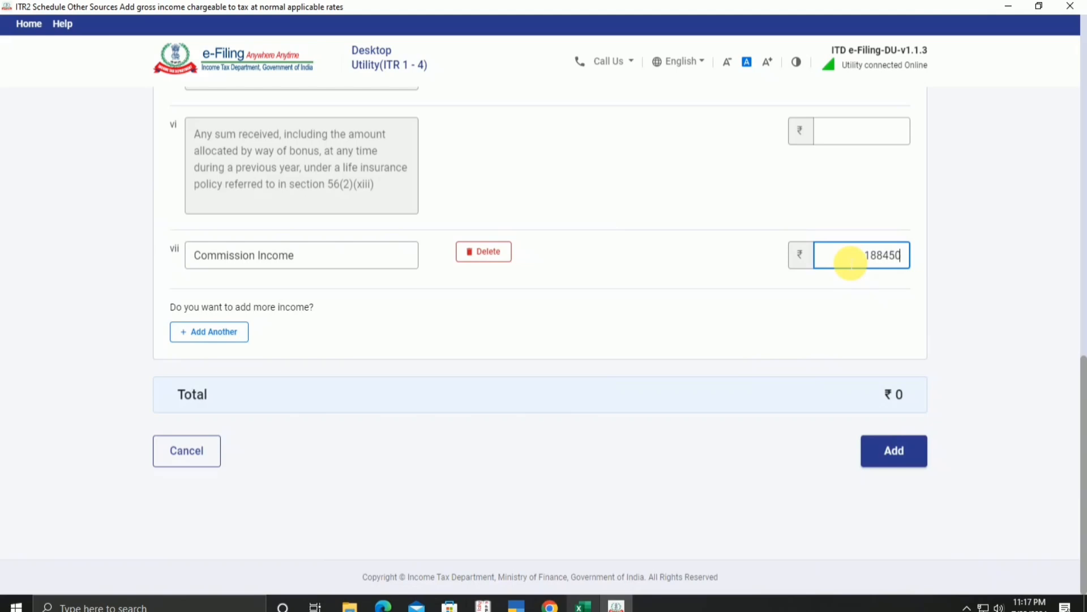
click(894, 456)
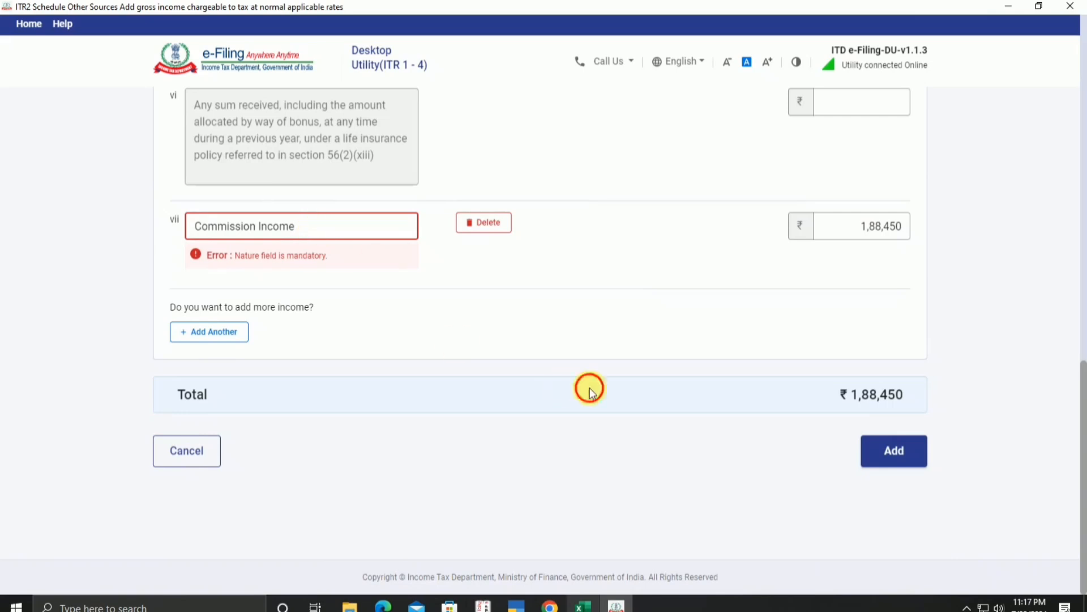
click(900, 453)
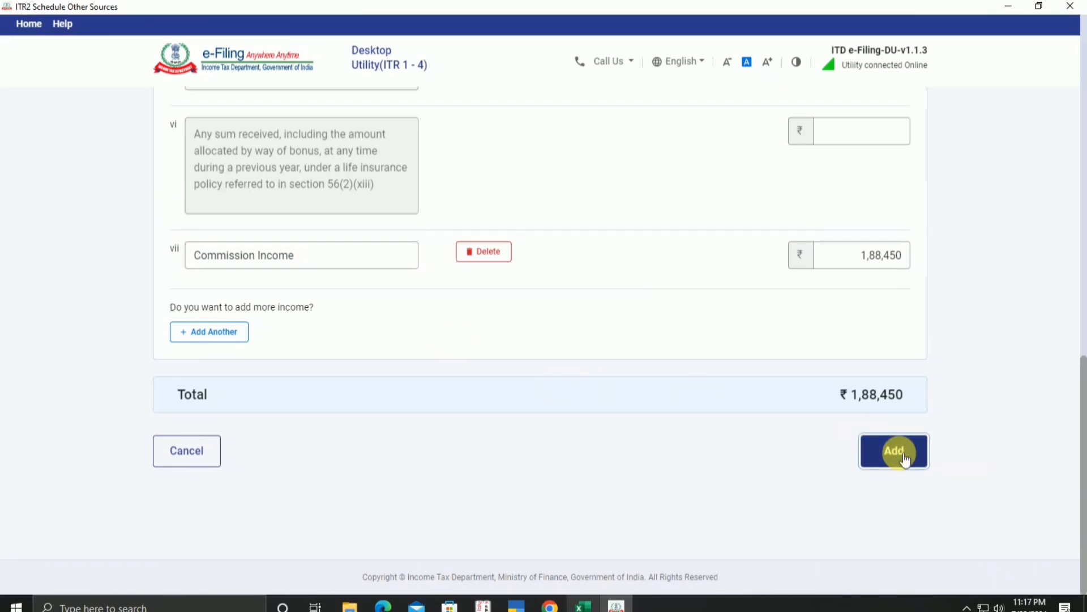
click(906, 459)
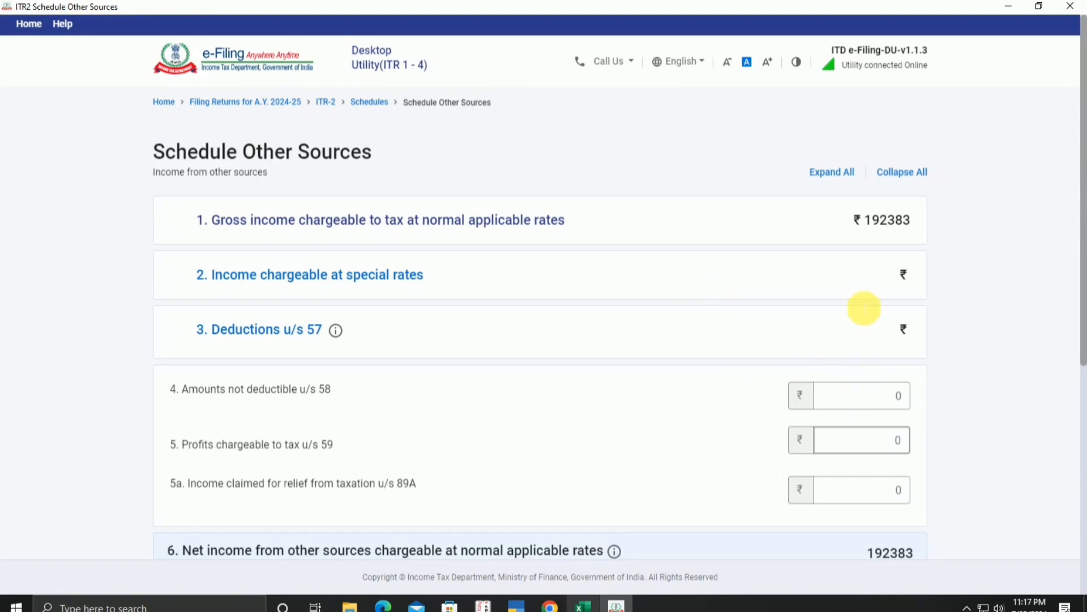
Step: Submit Schedule Other Sources with dividends ₹580, interest ₹3,353 and other income ₹1,88,450
scroll(861, 308, down, 5)
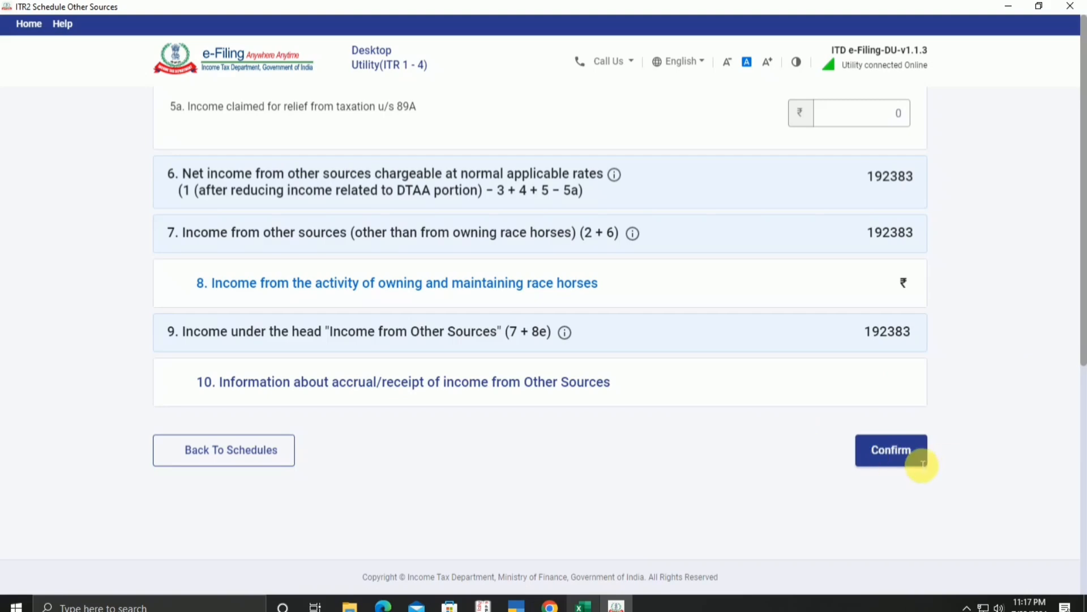
scroll(907, 452, up, 5)
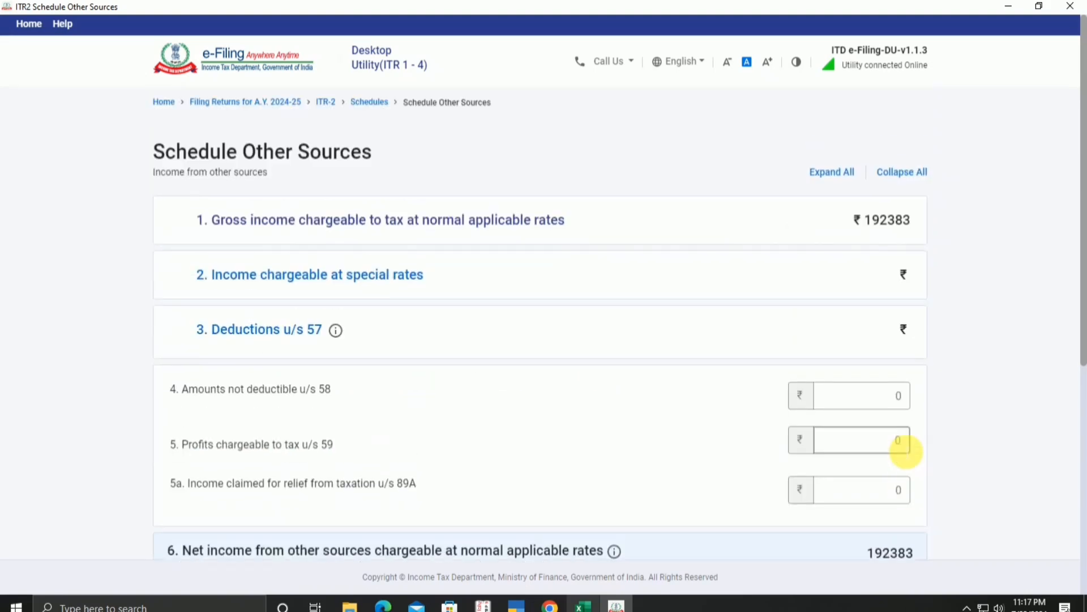
scroll(907, 452, down, 5)
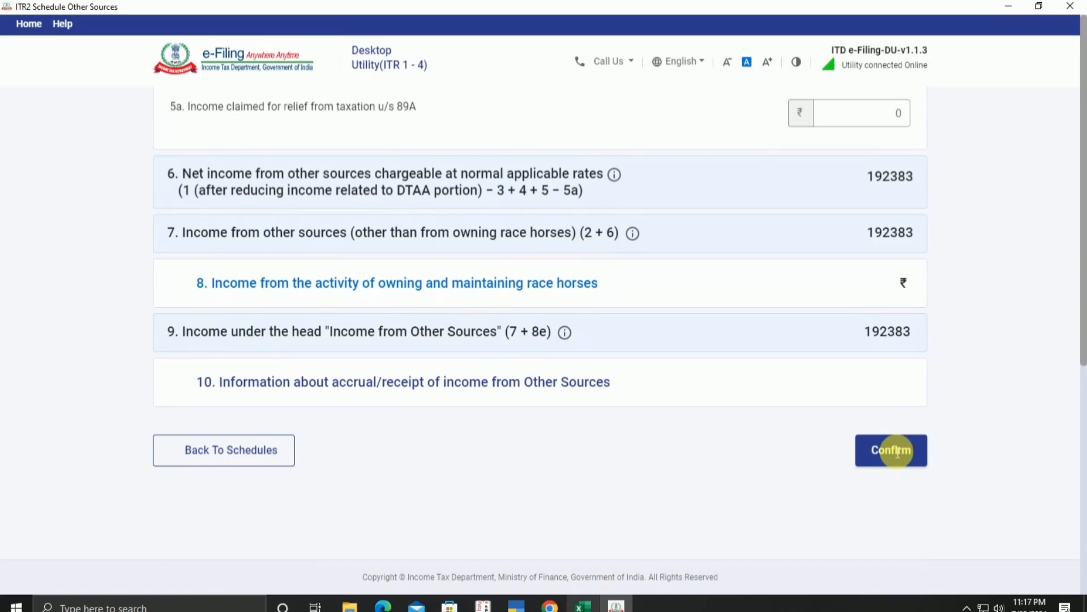
click(886, 450)
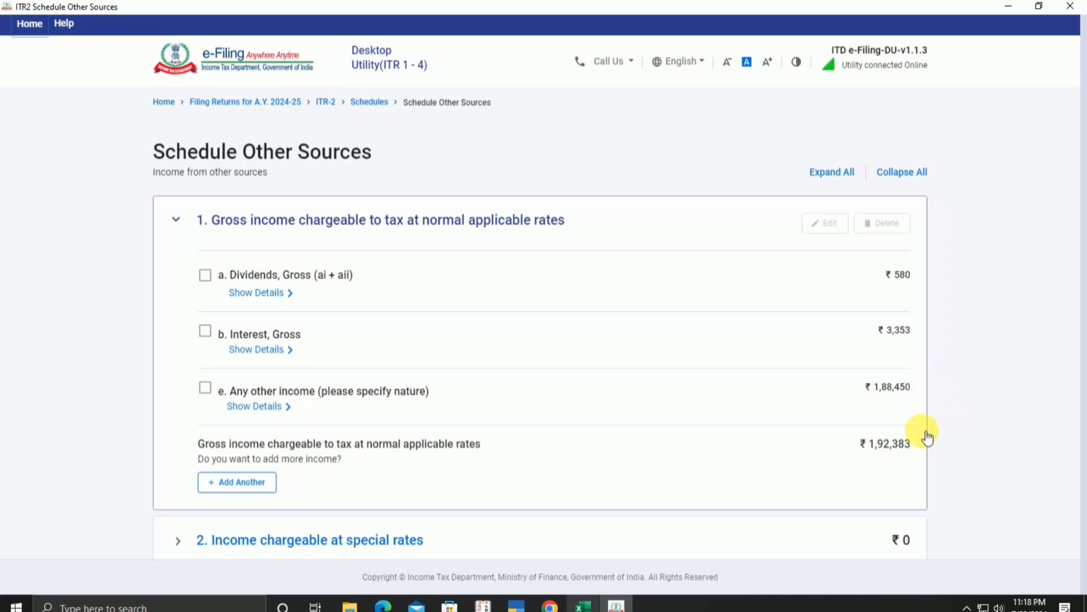
Step: Confirm the ₹1,92,383 Other Sources schedule again to return to the Schedules Summary
scroll(906, 478, down, 5)
scroll(906, 479, down, 4)
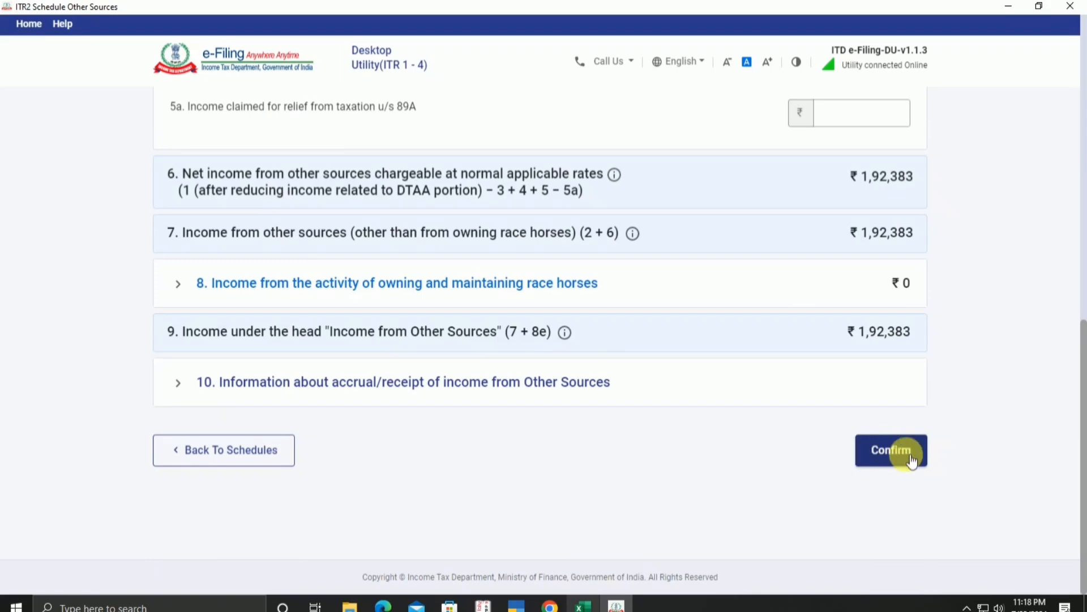
click(911, 462)
scroll(915, 458, down, 5)
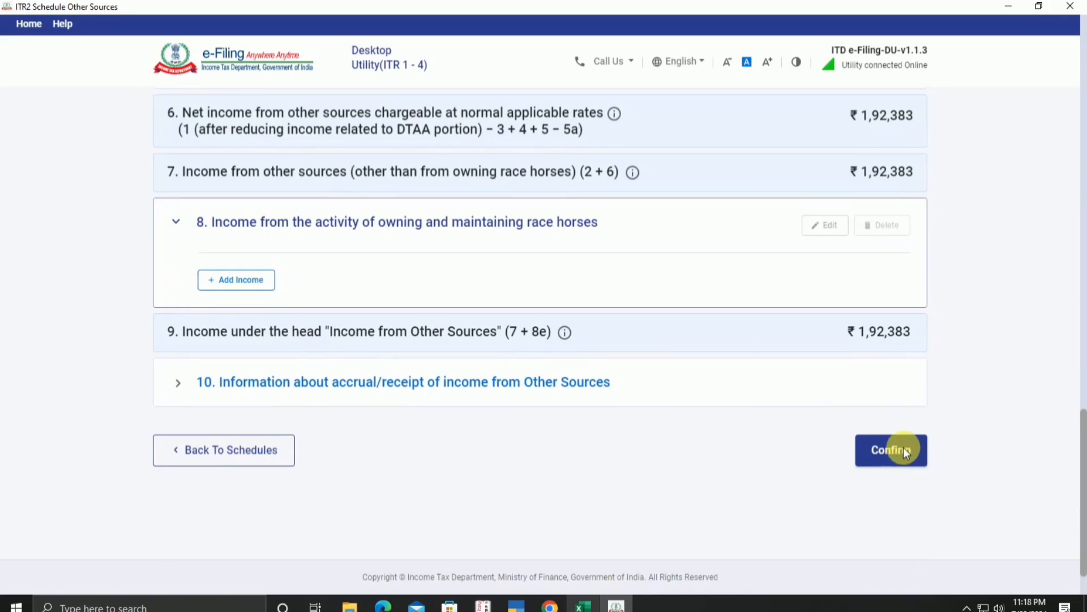
scroll(743, 385, up, 7)
scroll(713, 406, down, 5)
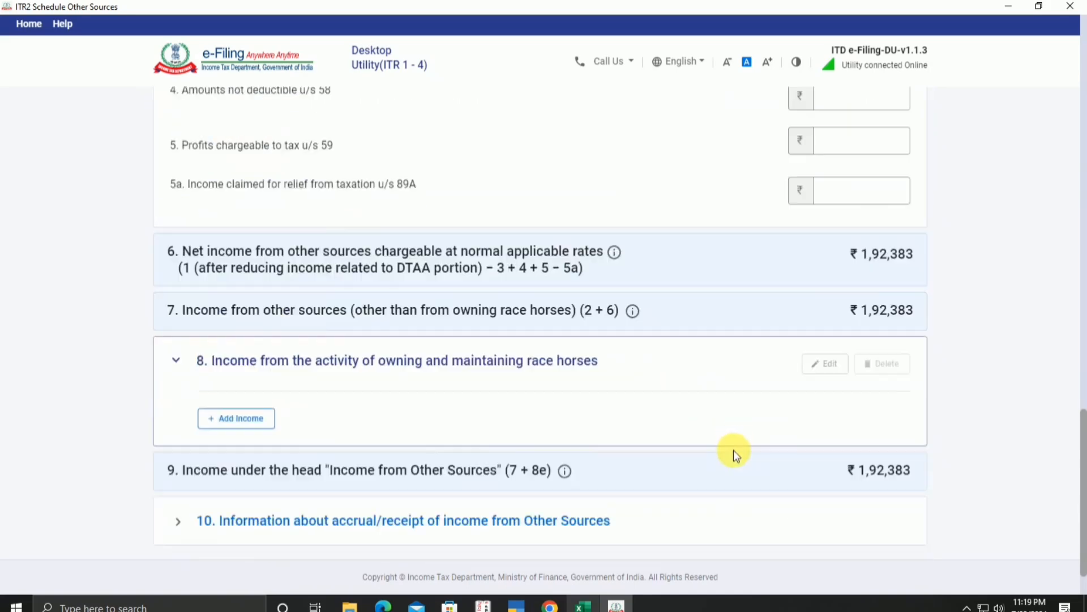
scroll(733, 449, down, 3)
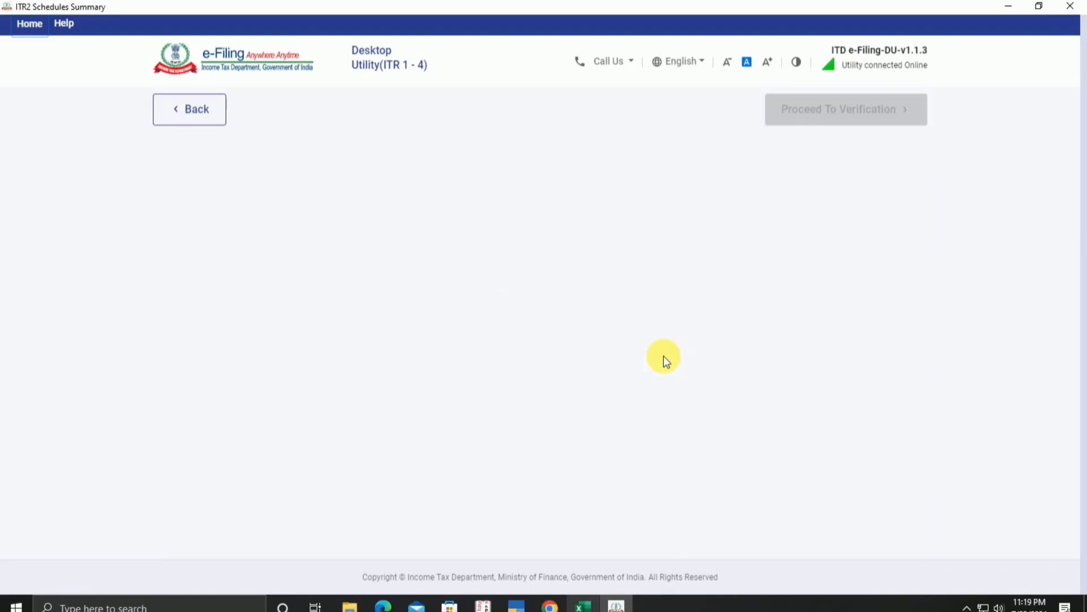
Step: Confirm Schedule CYLA as auto-filled, then open Schedule BFLA with Salaries 450072 and STCG@15% 26090
scroll(665, 360, down, 5)
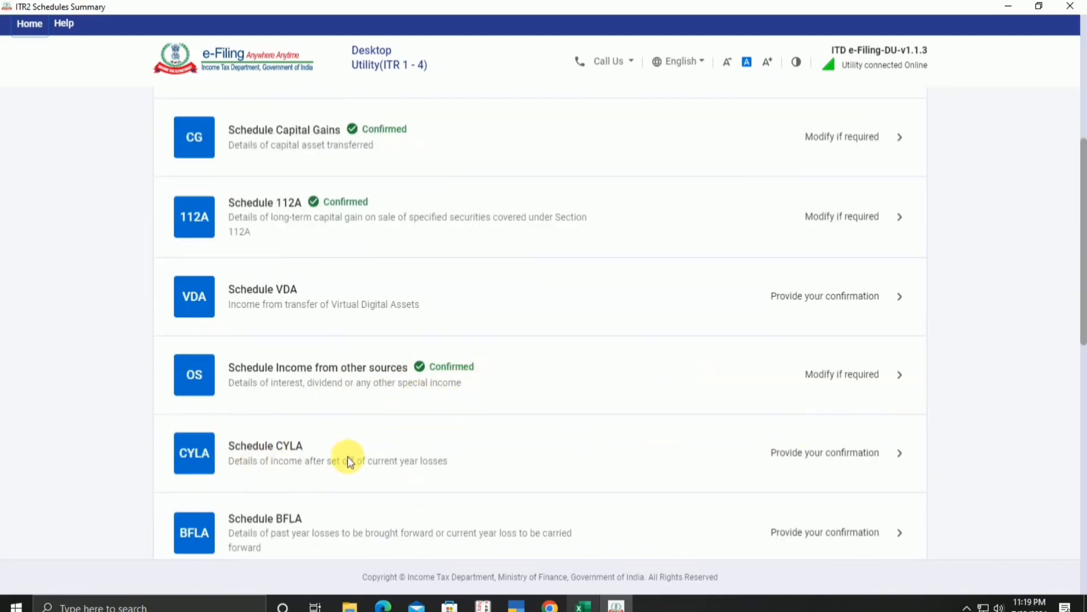
click(774, 458)
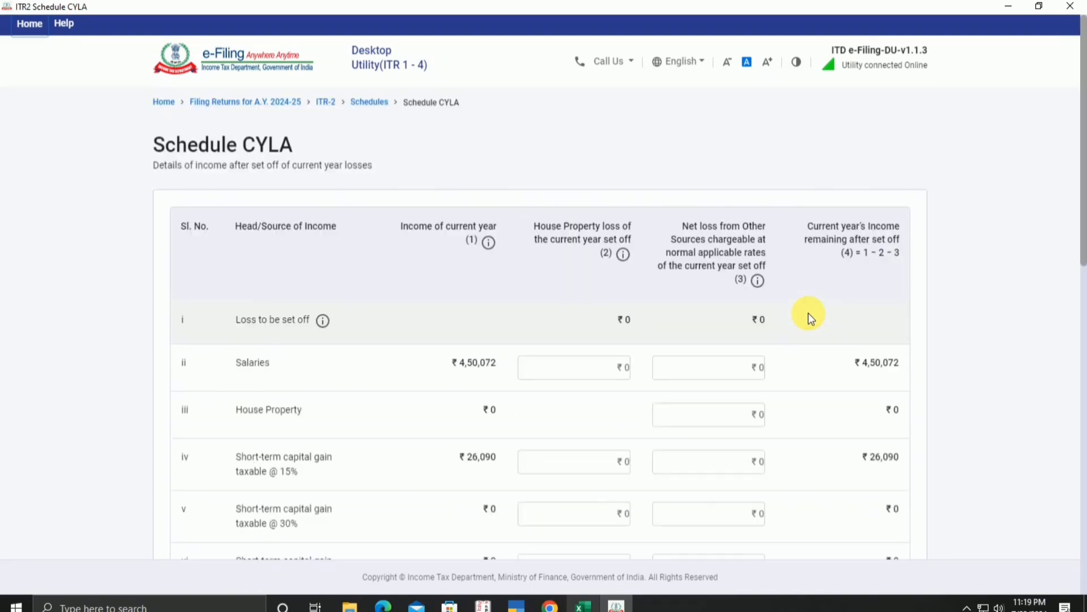
scroll(810, 317, down, 10)
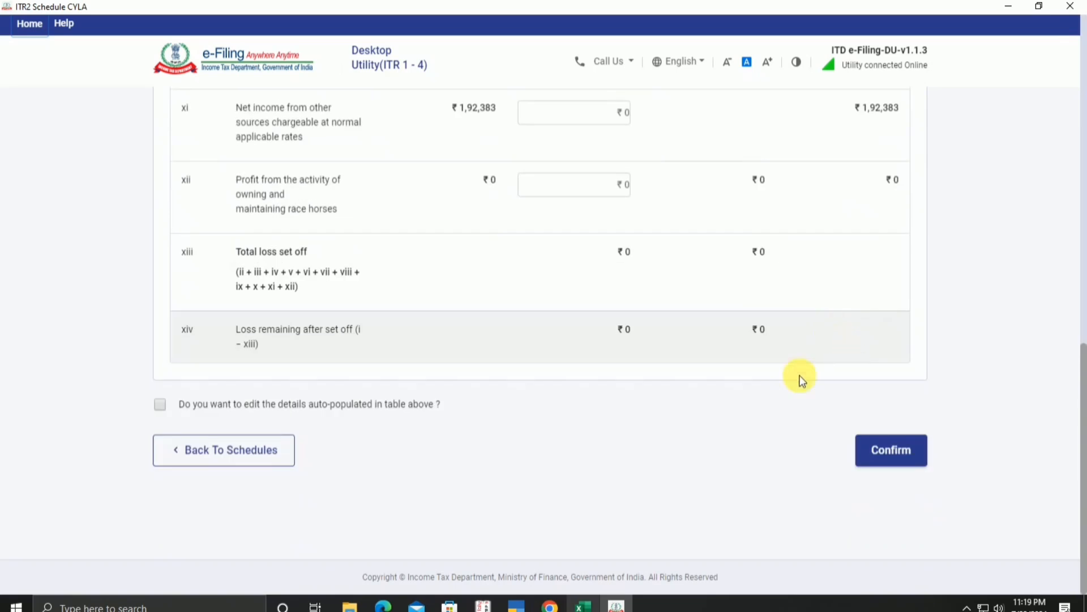
scroll(852, 417, up, 7)
scroll(886, 461, down, 7)
click(880, 447)
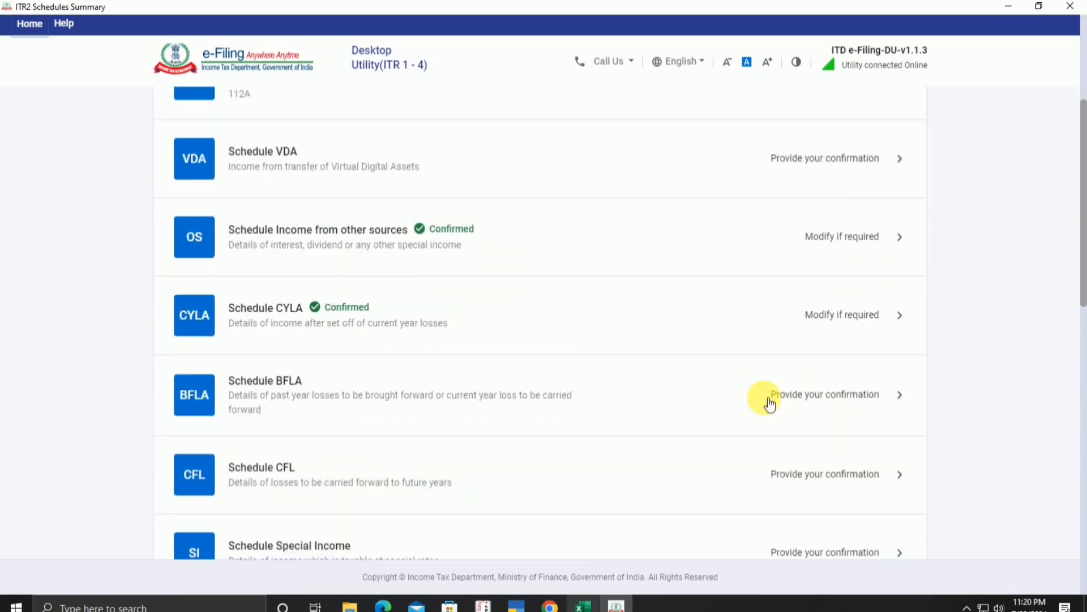
scroll(770, 404, down, 1)
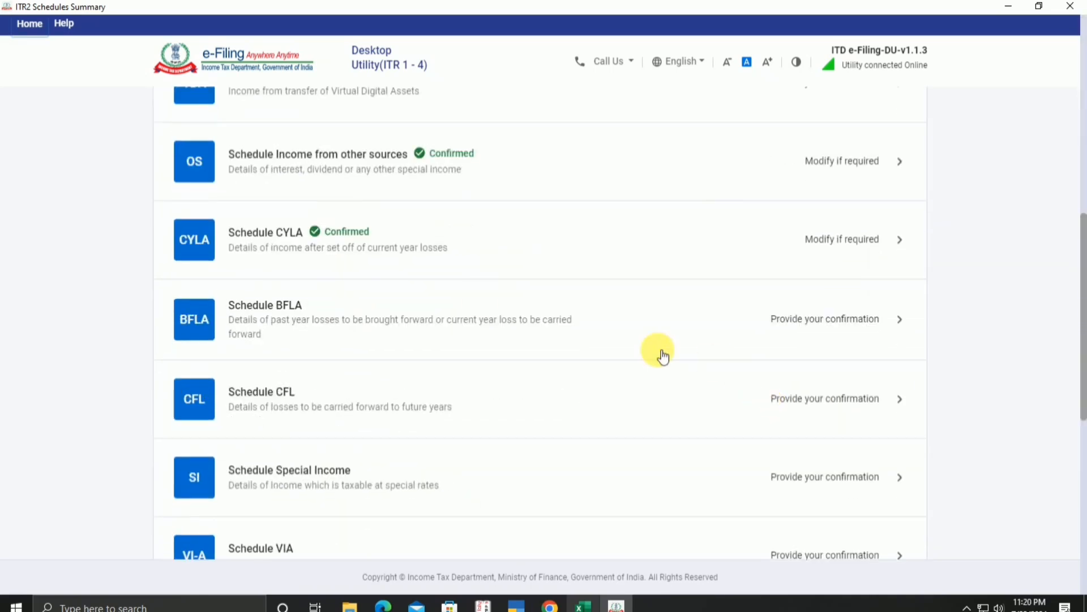
click(840, 330)
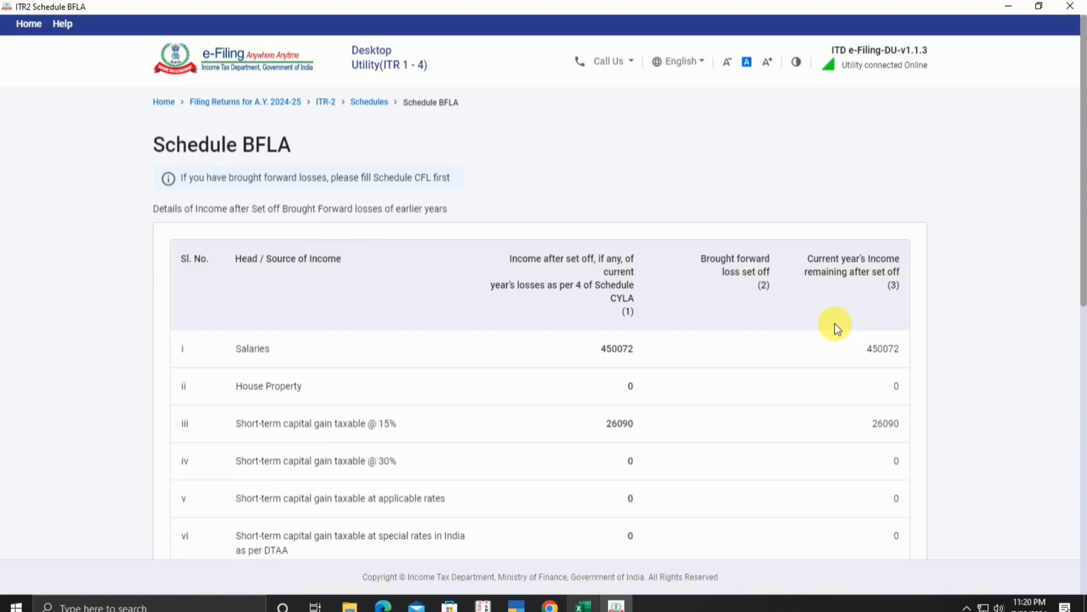
Step: Compute the BFLA set-off of the ₹64 loss, accepting the 234C notice, leaving ₹6,98,981 income
scroll(827, 356, down, 10)
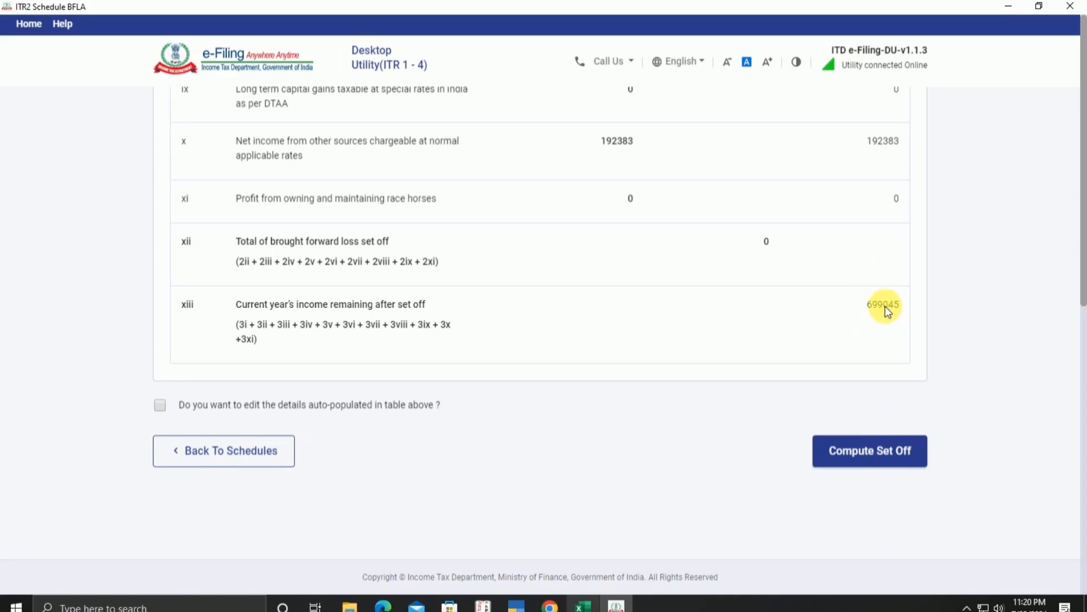
scroll(885, 306, up, 9)
scroll(899, 331, down, 7)
scroll(902, 360, down, 2)
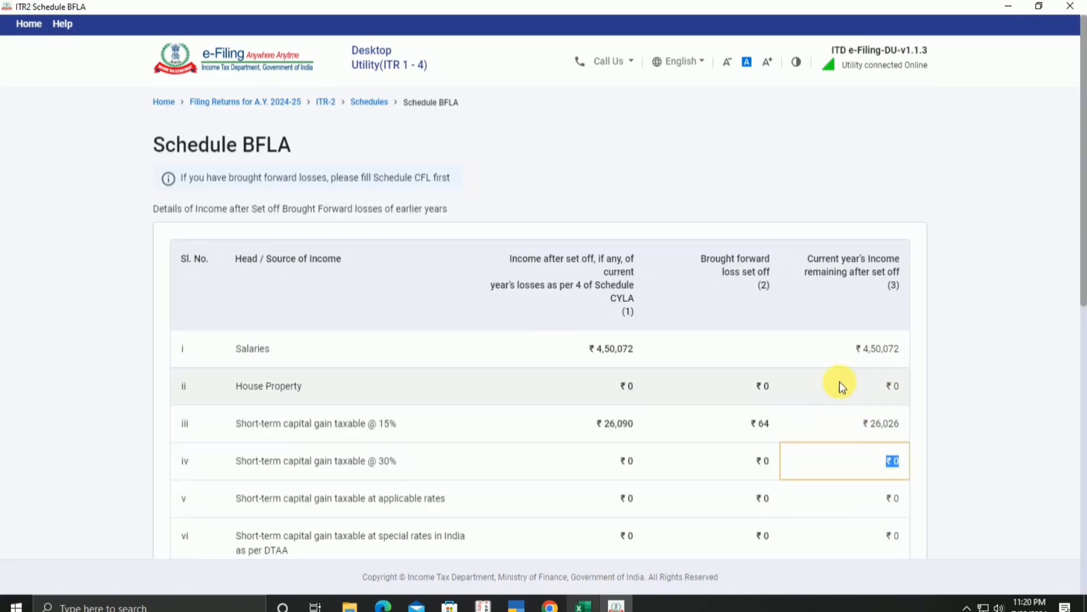
scroll(843, 381, down, 9)
click(872, 453)
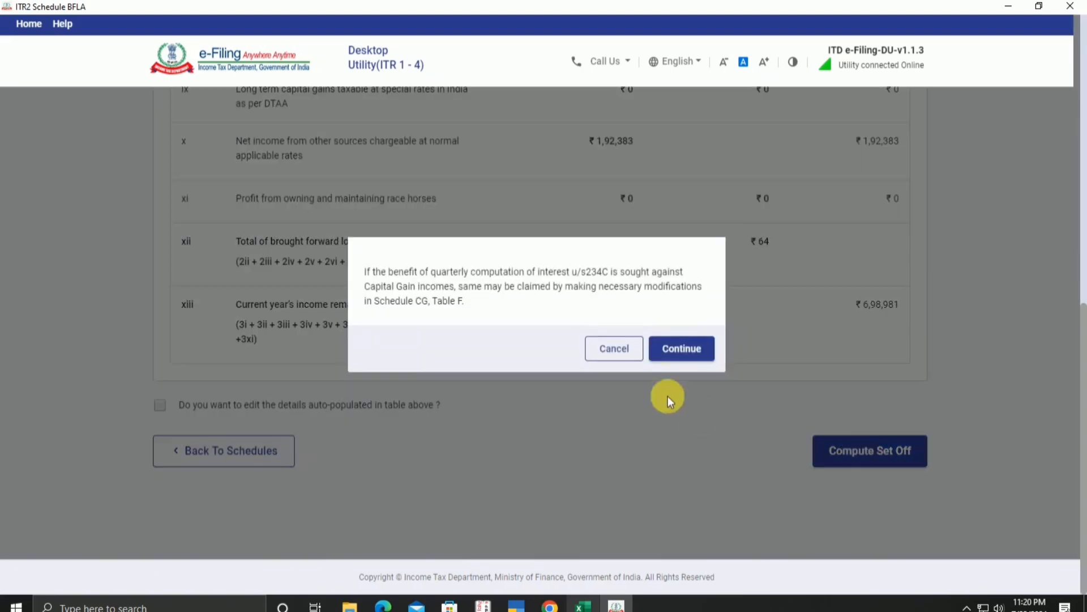
click(684, 347)
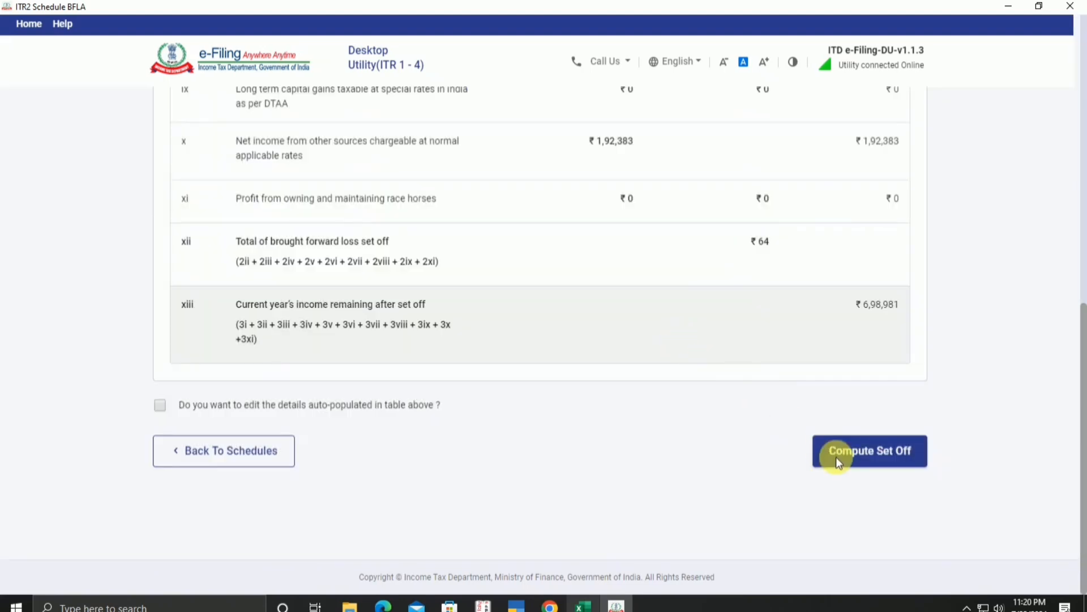
click(826, 454)
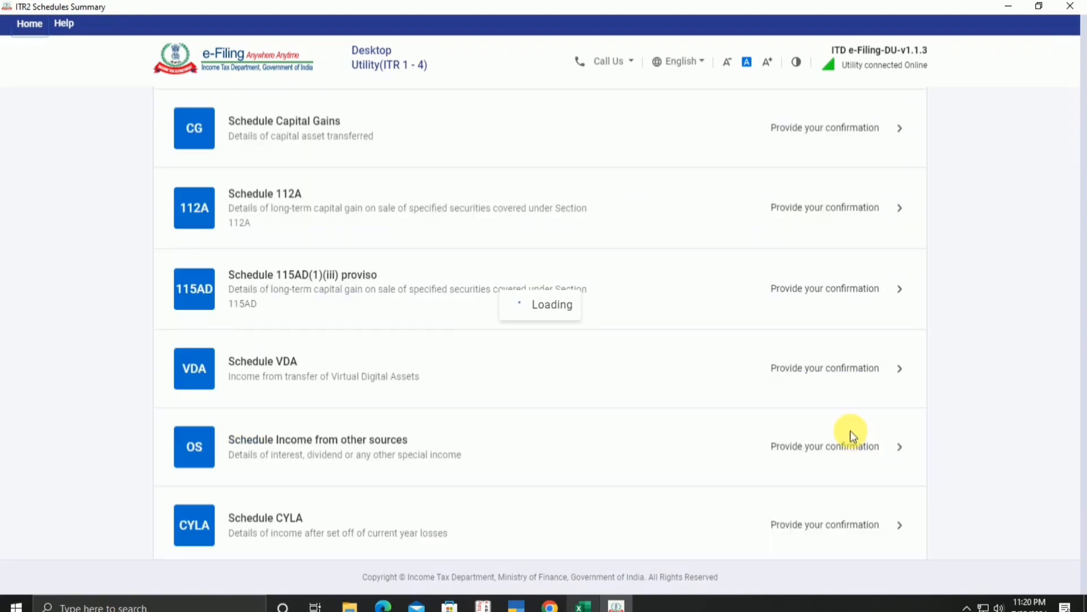
scroll(853, 436, down, 5)
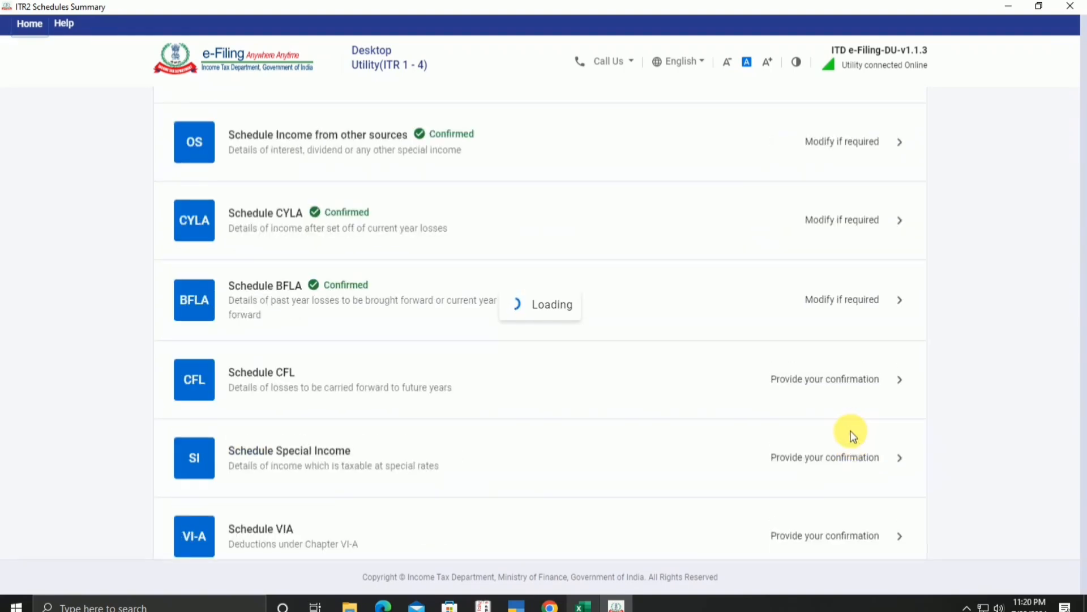
scroll(851, 444, down, 5)
scroll(847, 444, up, 3)
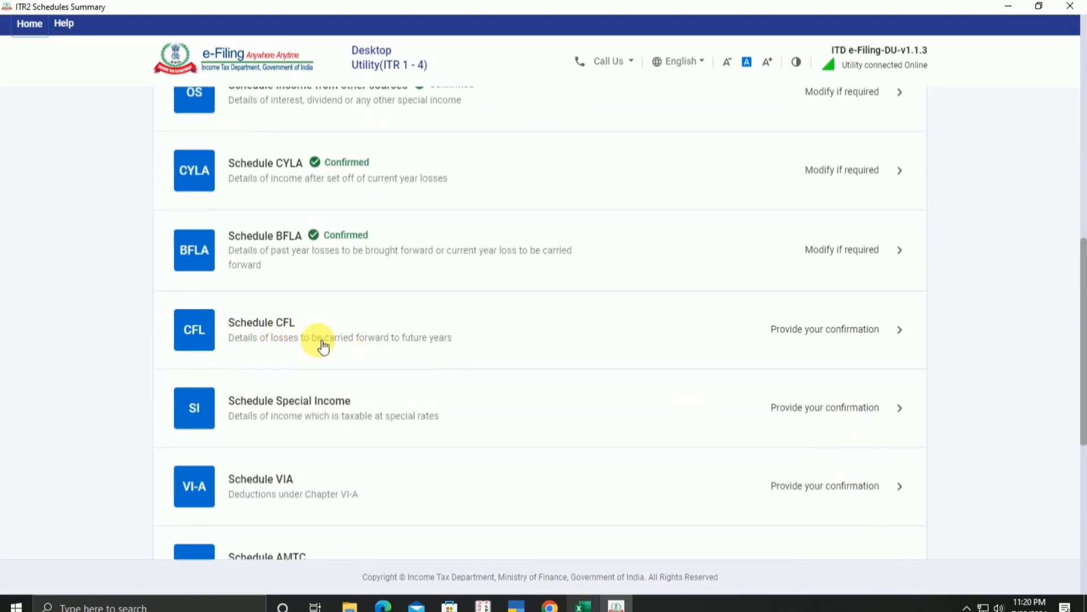
Step: Compute Schedule CFL's set-off, fully adjusting the 2023-24 ₹64 loss with nothing carried forward
click(666, 340)
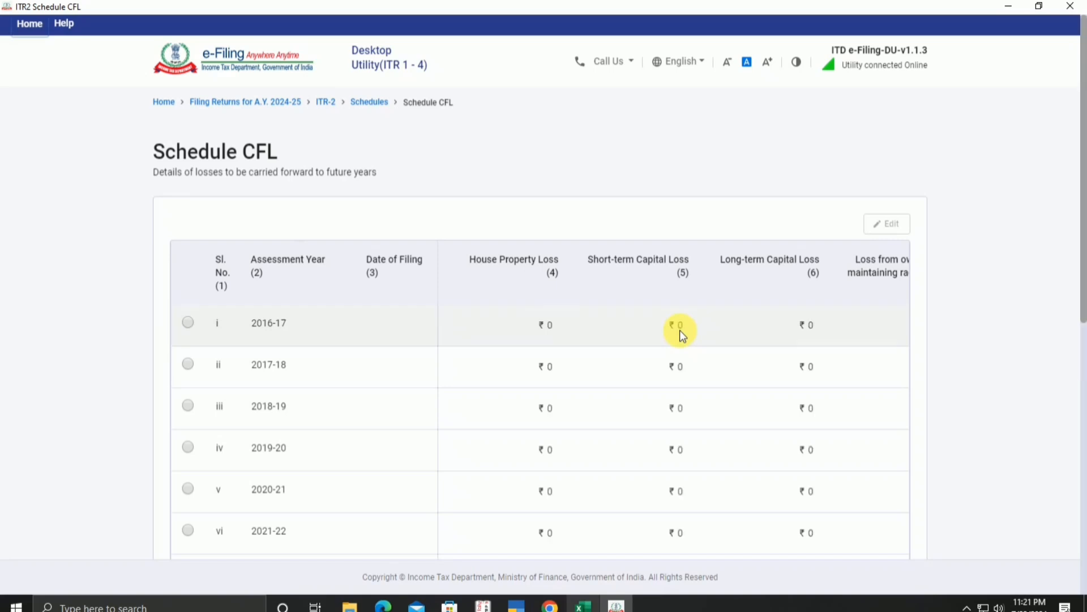
scroll(680, 330, down, 5)
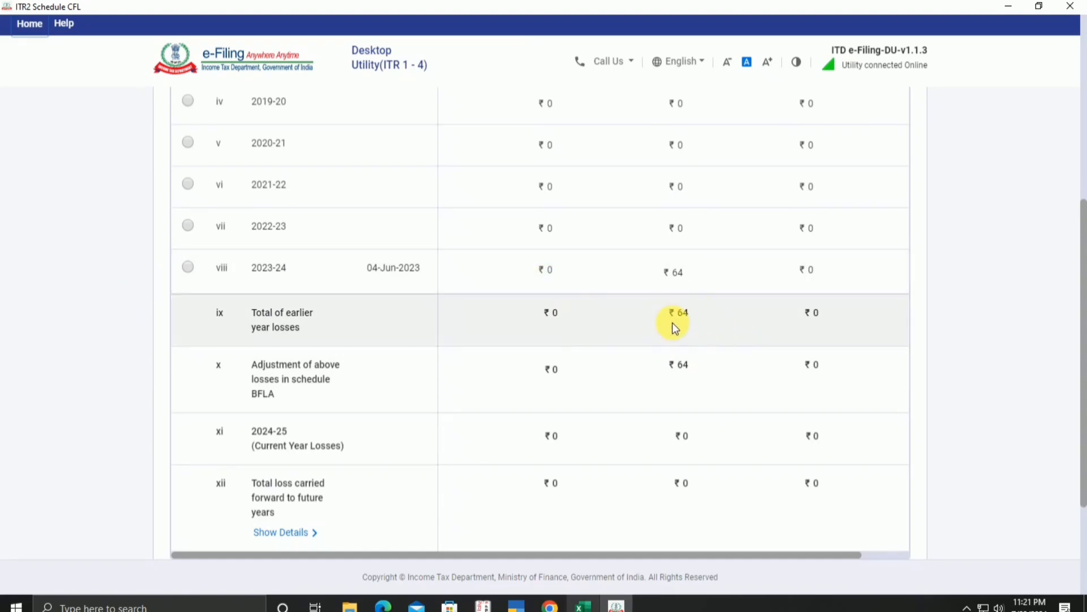
scroll(785, 416, down, 2)
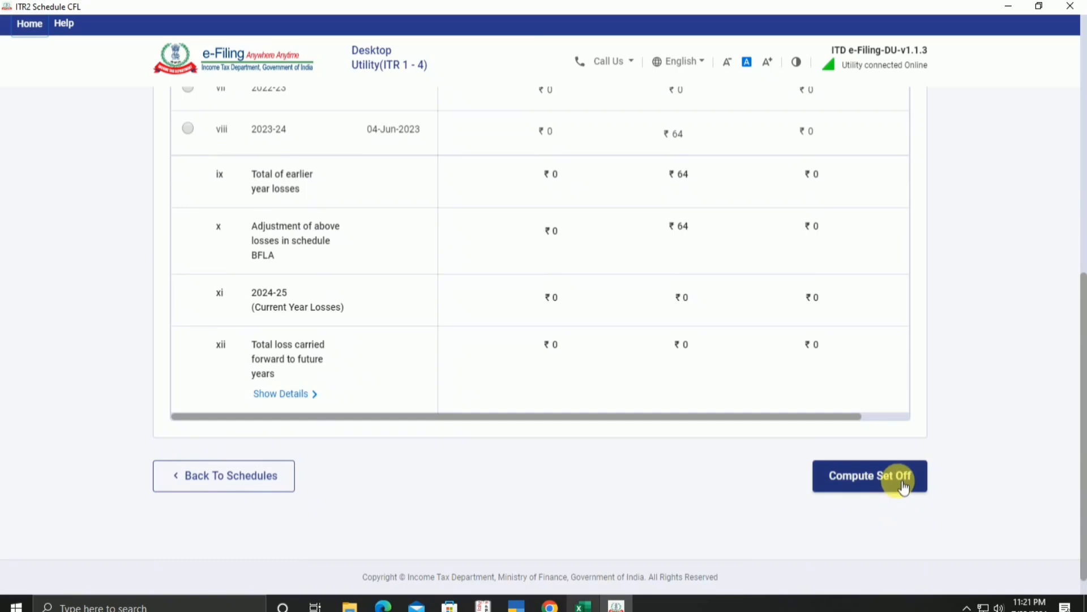
click(905, 487)
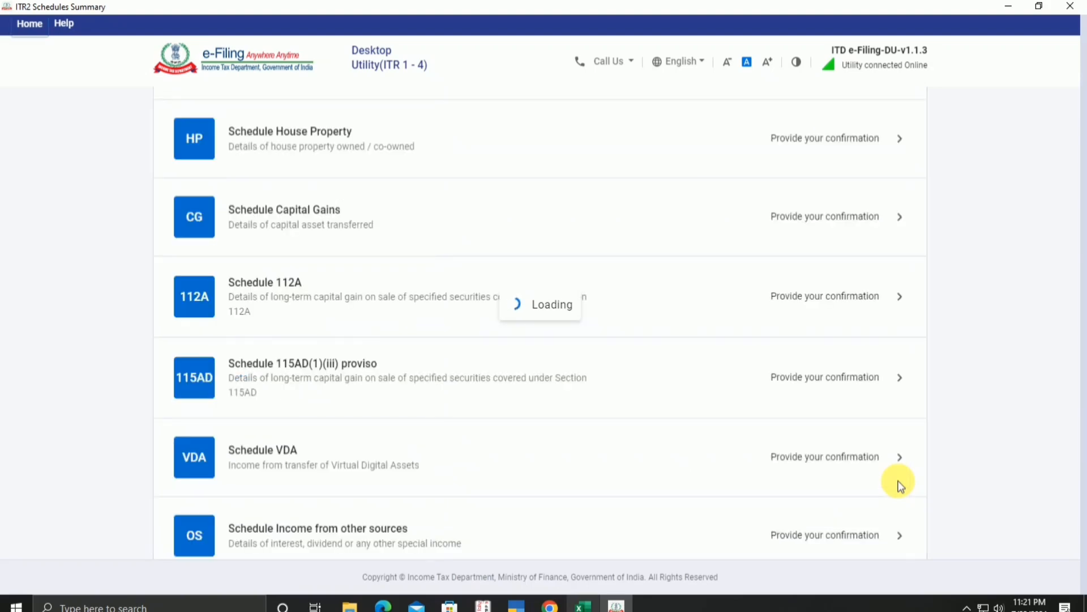
scroll(756, 249, down, 8)
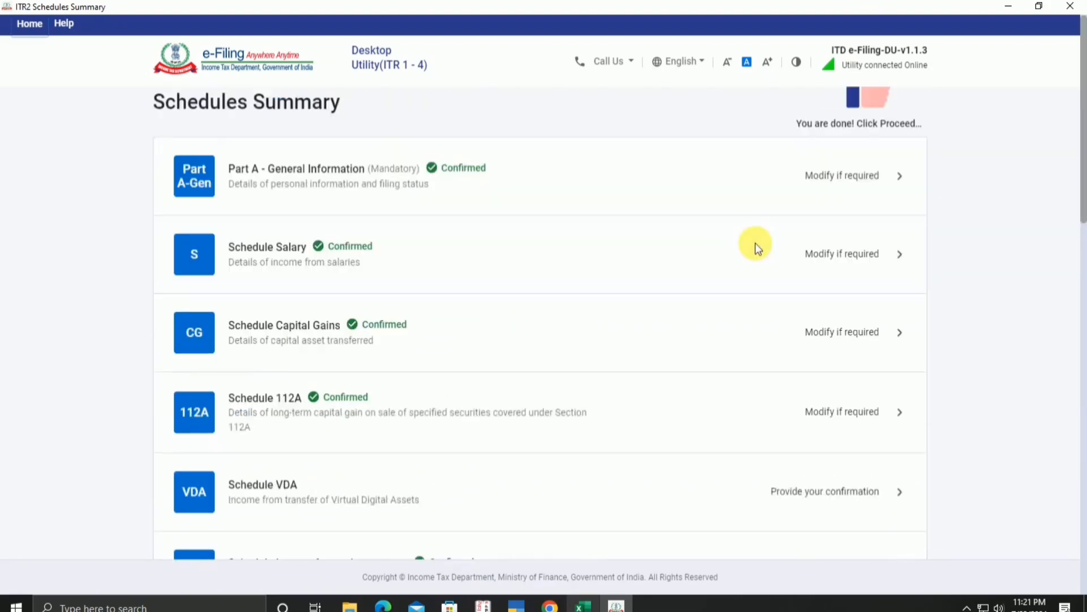
Step: Save the AMTC credit computation with ₹0 utilised and carried forward, and confirm Schedule AMTC
scroll(756, 258, down, 5)
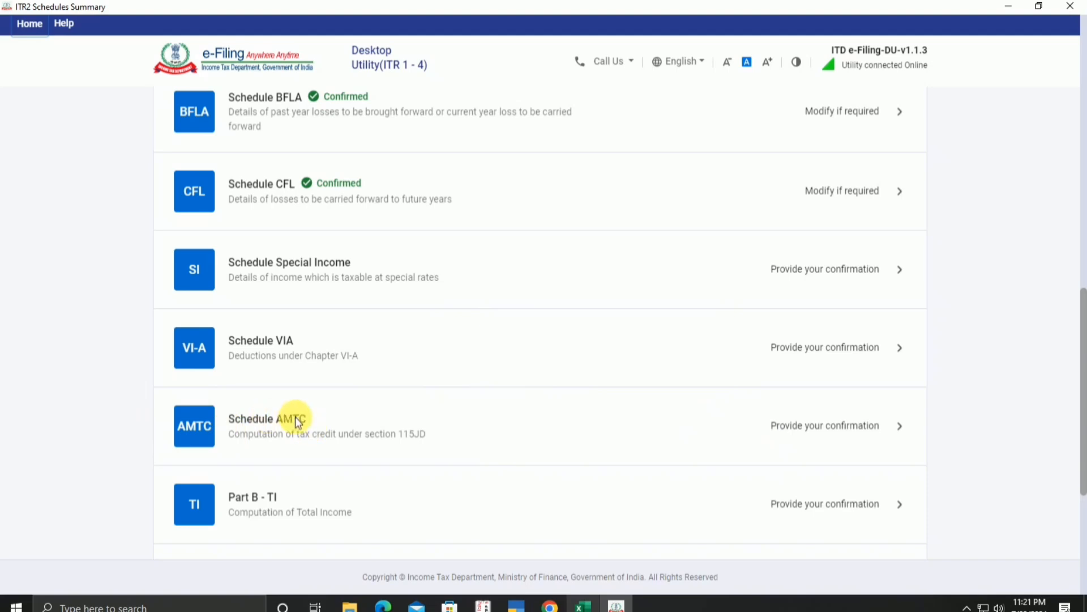
scroll(368, 419, down, 2)
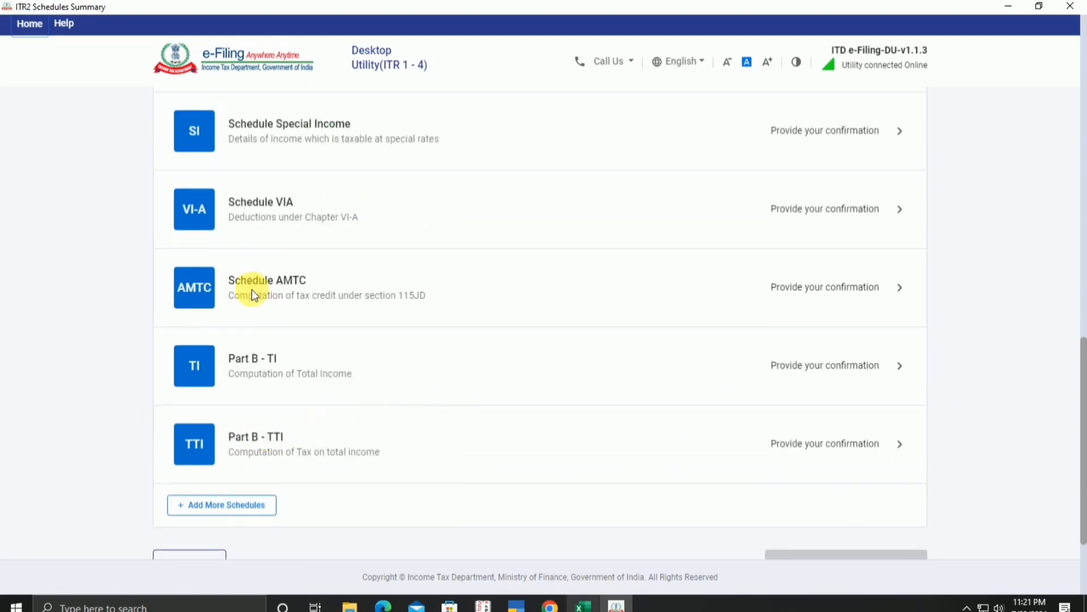
click(689, 296)
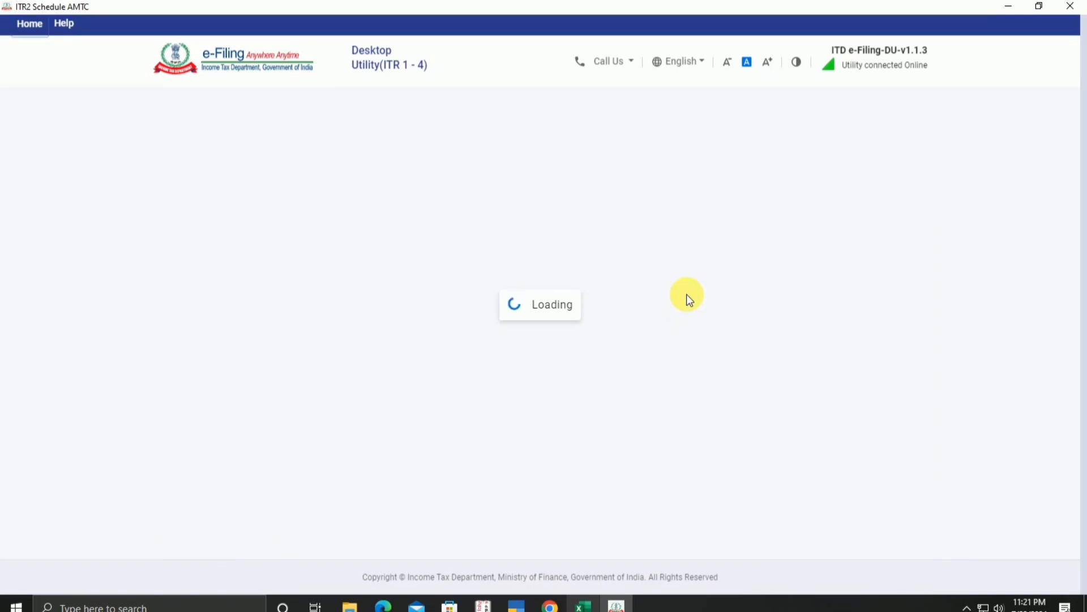
click(892, 346)
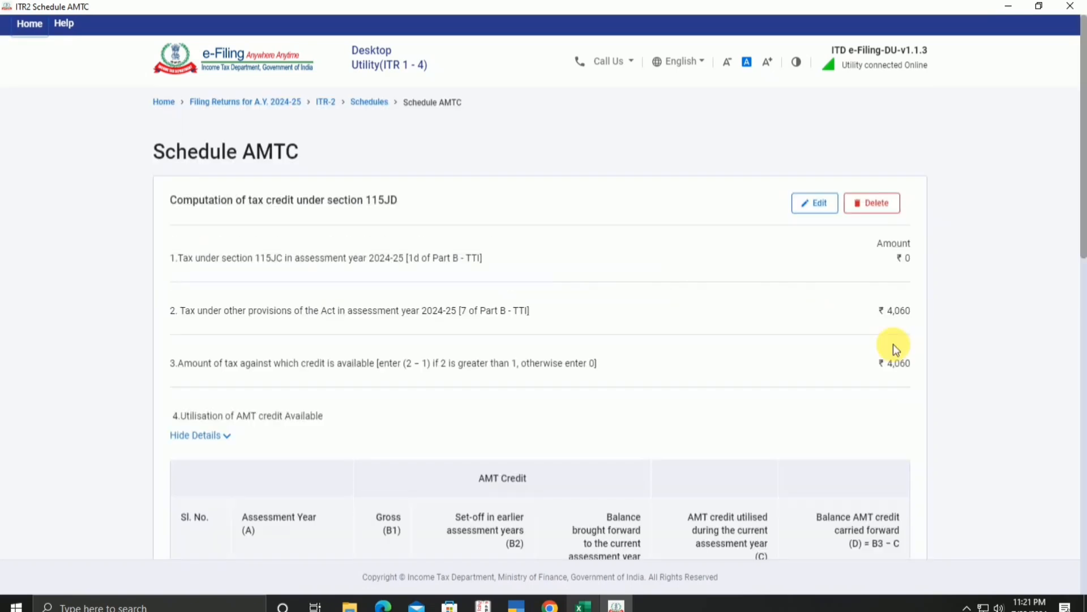
scroll(903, 369, down, 10)
scroll(910, 437, down, 3)
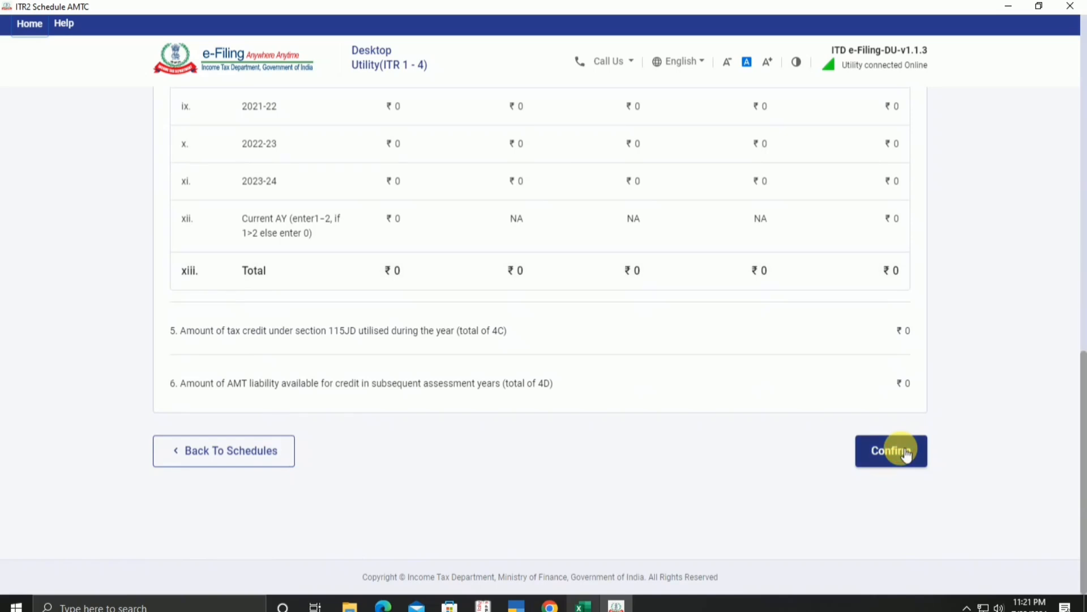
click(903, 452)
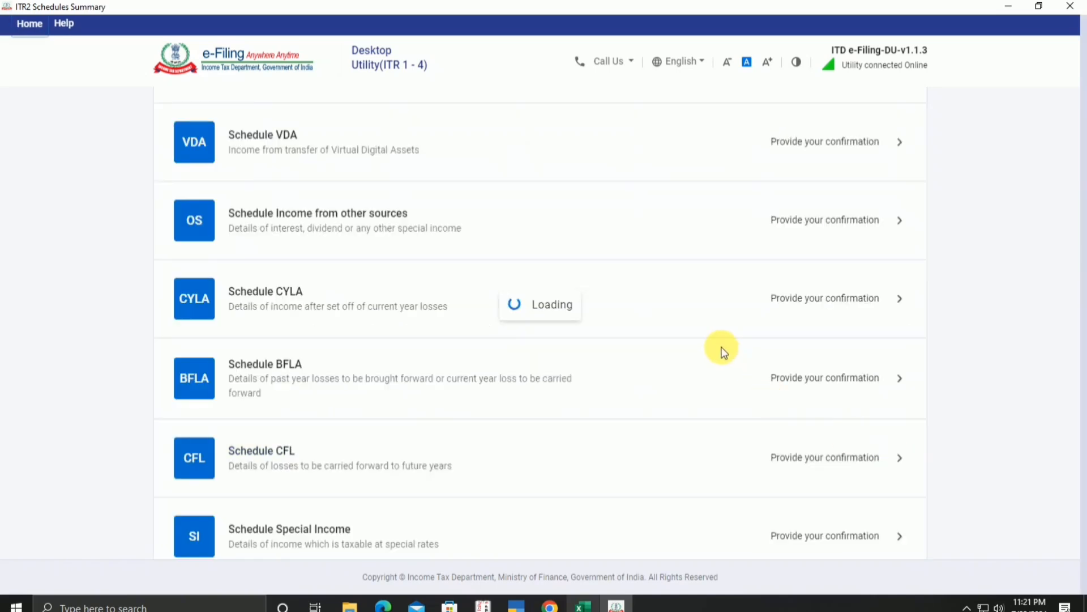
scroll(722, 354, down, 5)
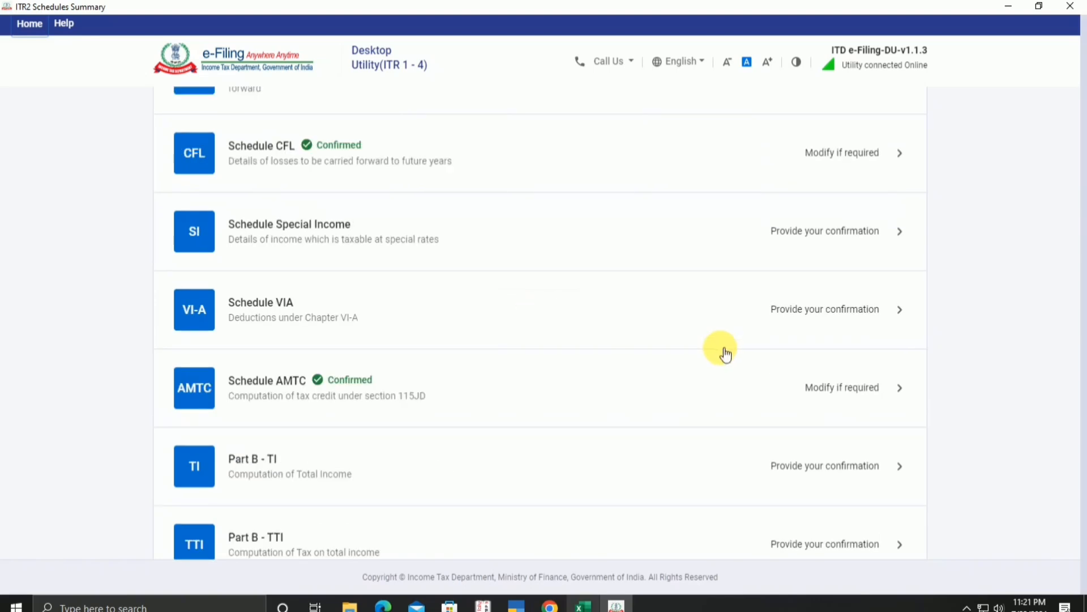
scroll(722, 360, down, 15)
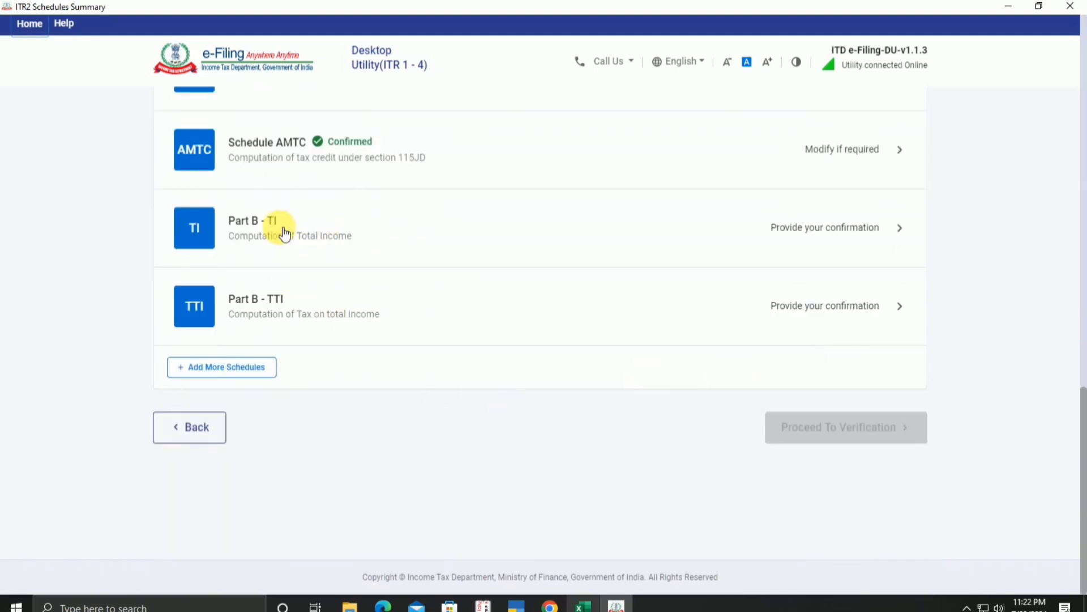
Step: Compare the Part B - TI figures against the Excel computation
click(832, 239)
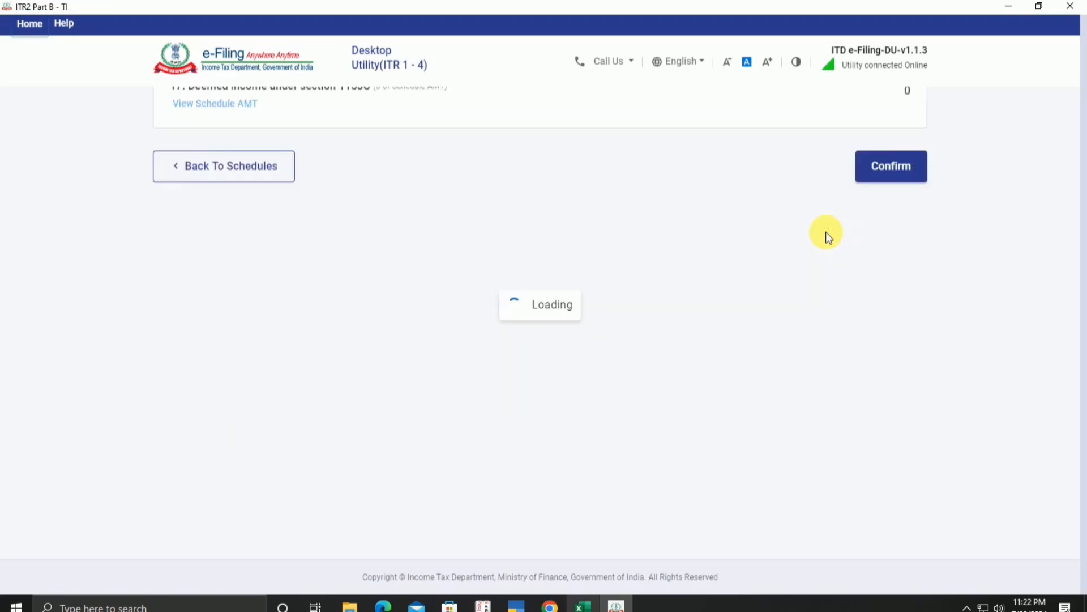
scroll(815, 233, down, 12)
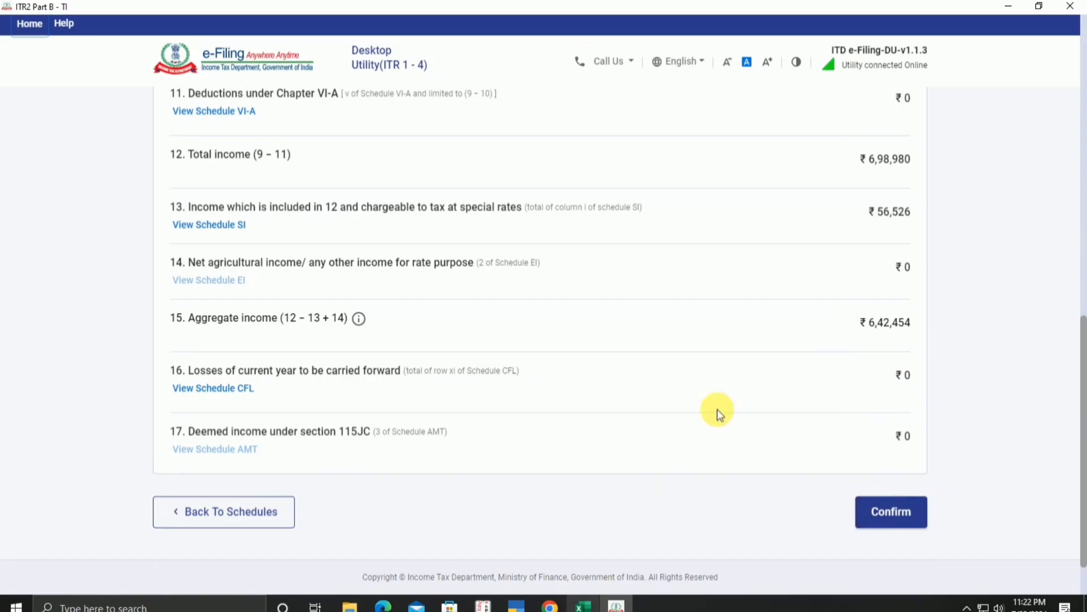
click(586, 609)
scroll(575, 507, down, 7)
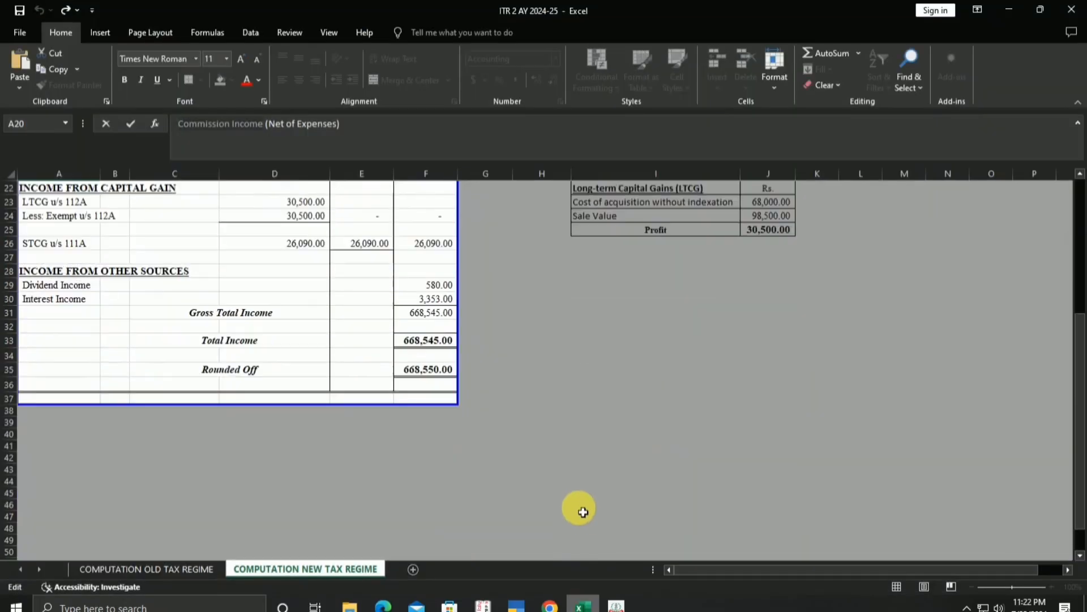
scroll(576, 508, up, 7)
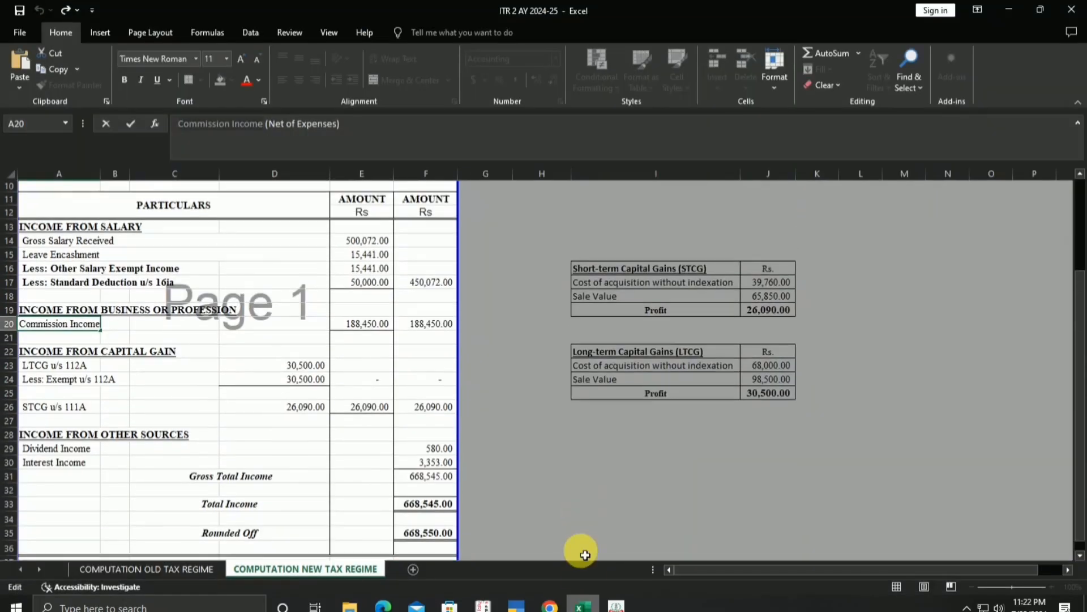
click(616, 606)
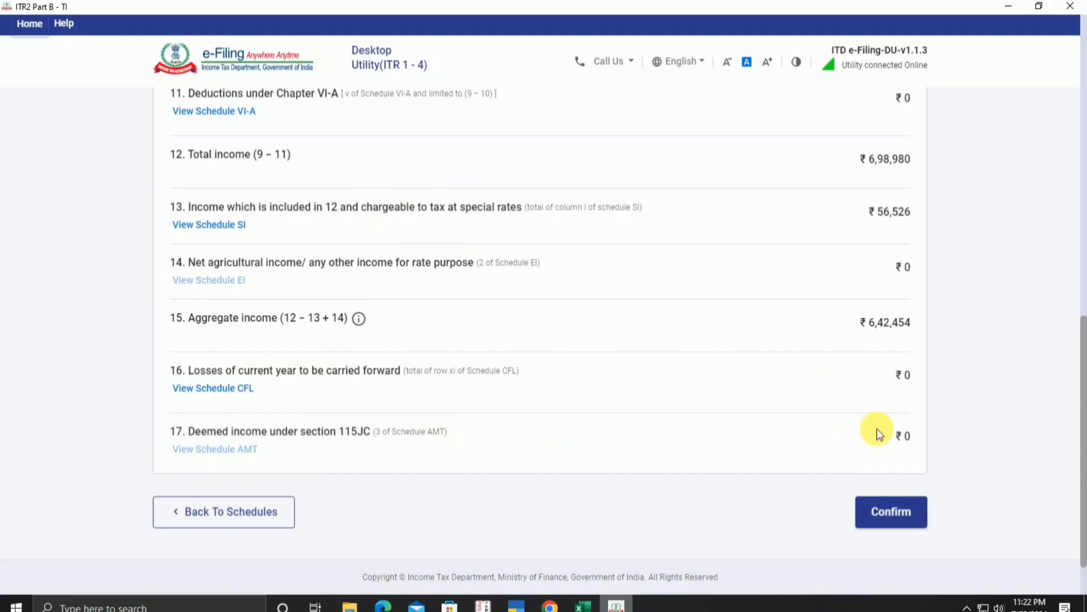
Step: Confirm Part B - TI with total income ₹6,98,980 and aggregate income ₹6,42,454
click(910, 526)
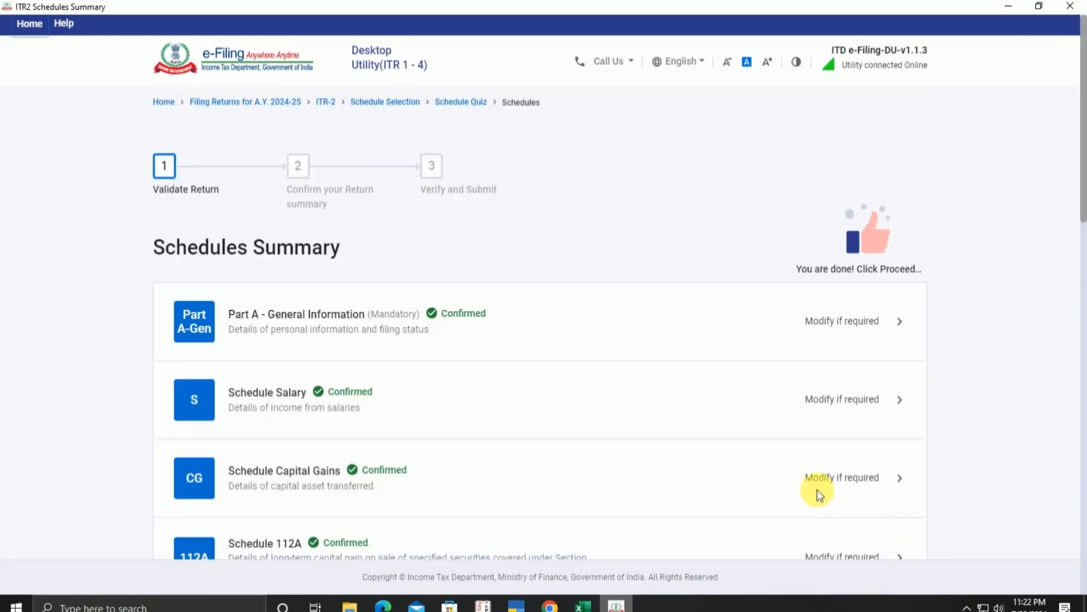
scroll(792, 498, down, 10)
scroll(792, 498, down, 5)
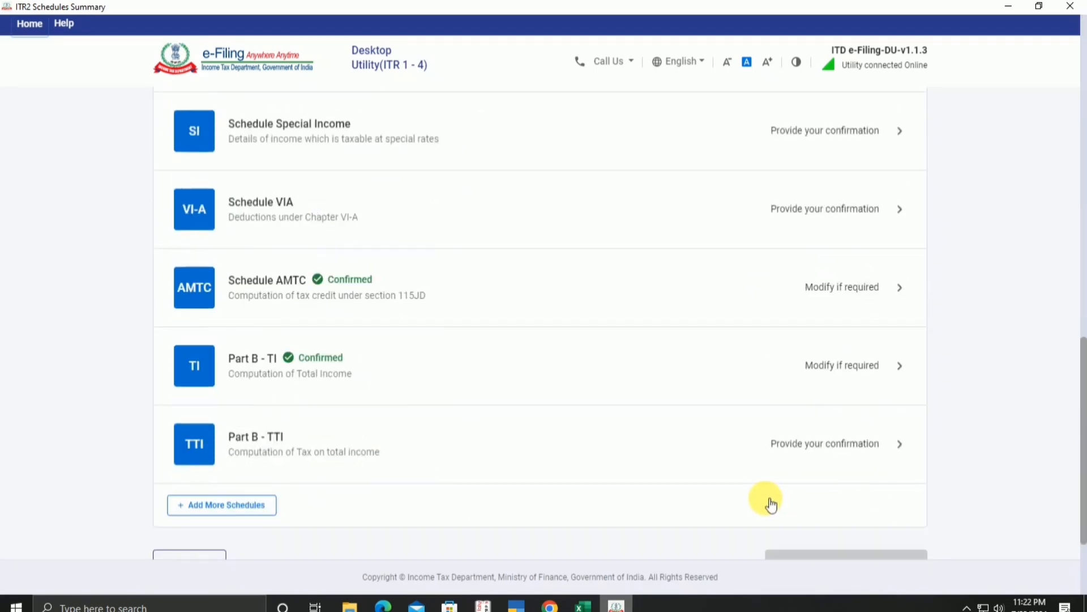
drag(777, 455, 802, 453)
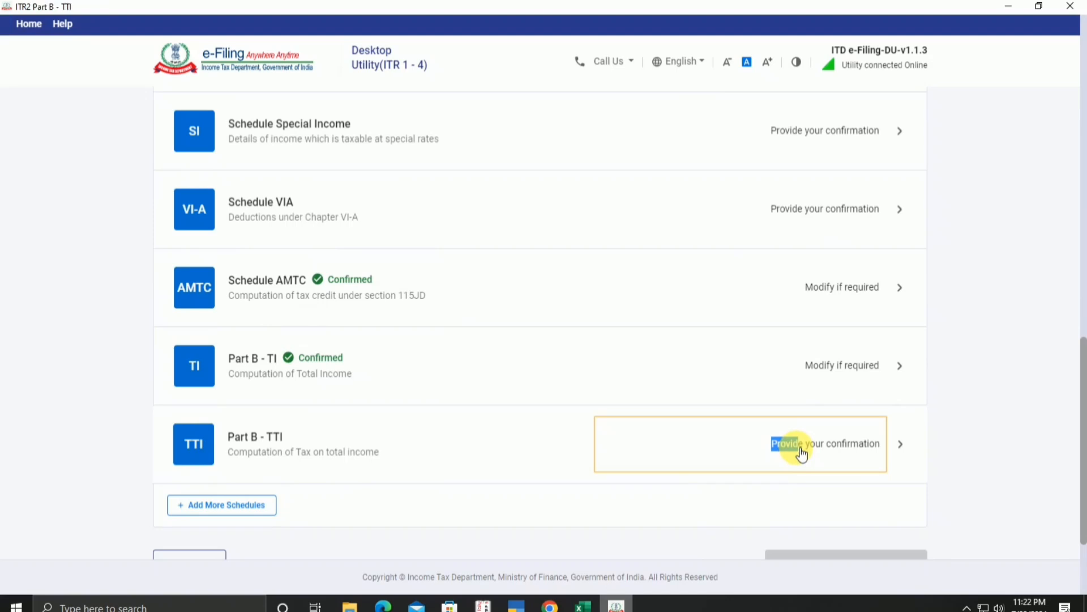
Step: Review Part B - TTI: ₹19,245 rebate leaves ₹4,060 tax payable with no refund
click(842, 448)
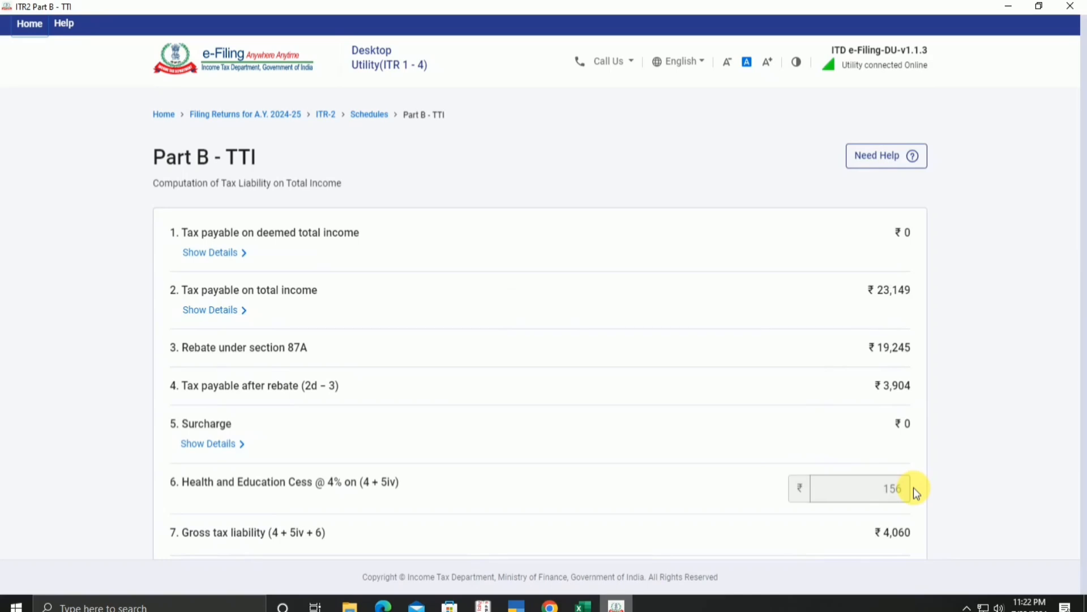
scroll(964, 376, down, 10)
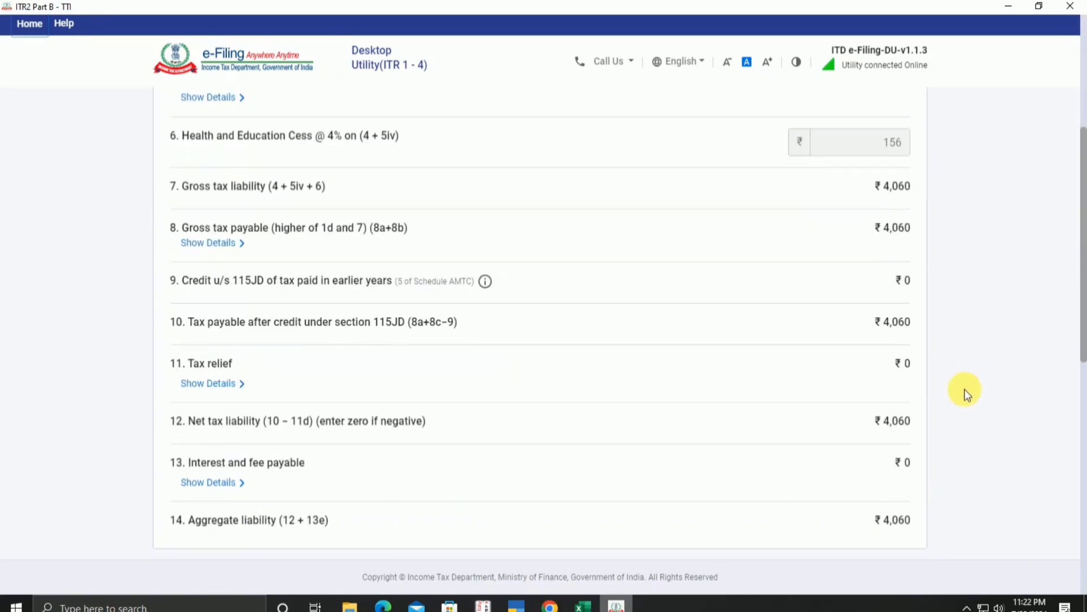
scroll(964, 390, down, 3)
scroll(964, 390, up, 1)
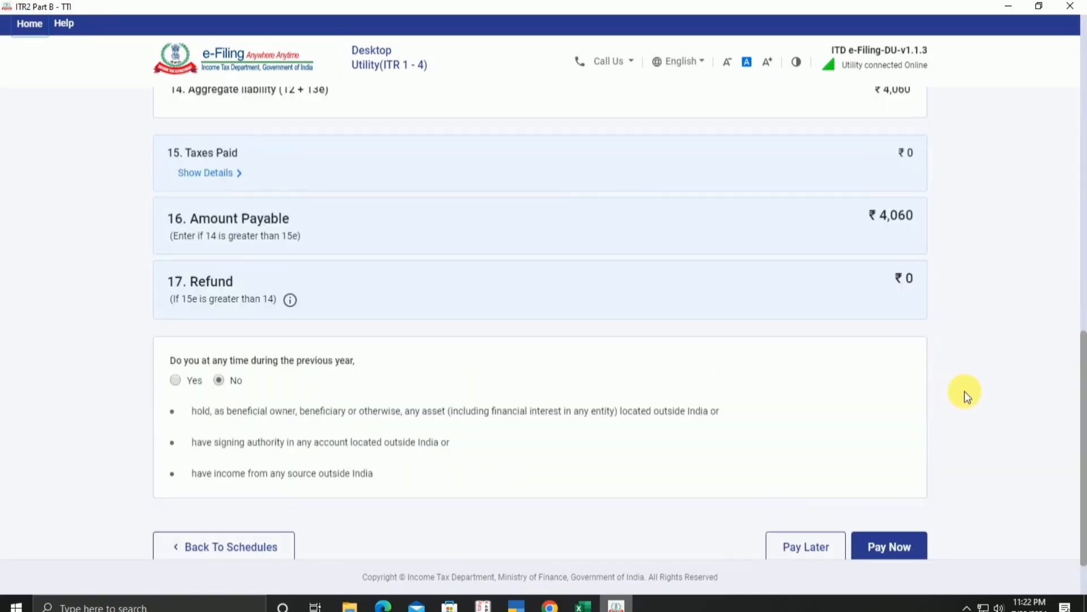
scroll(869, 283, up, 5)
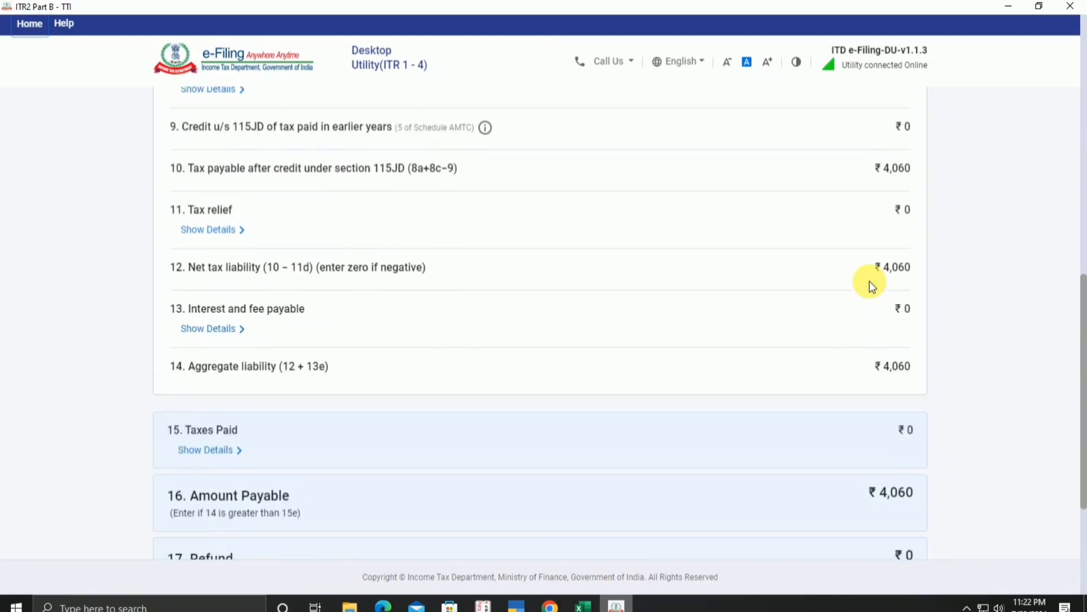
scroll(866, 340, up, 5)
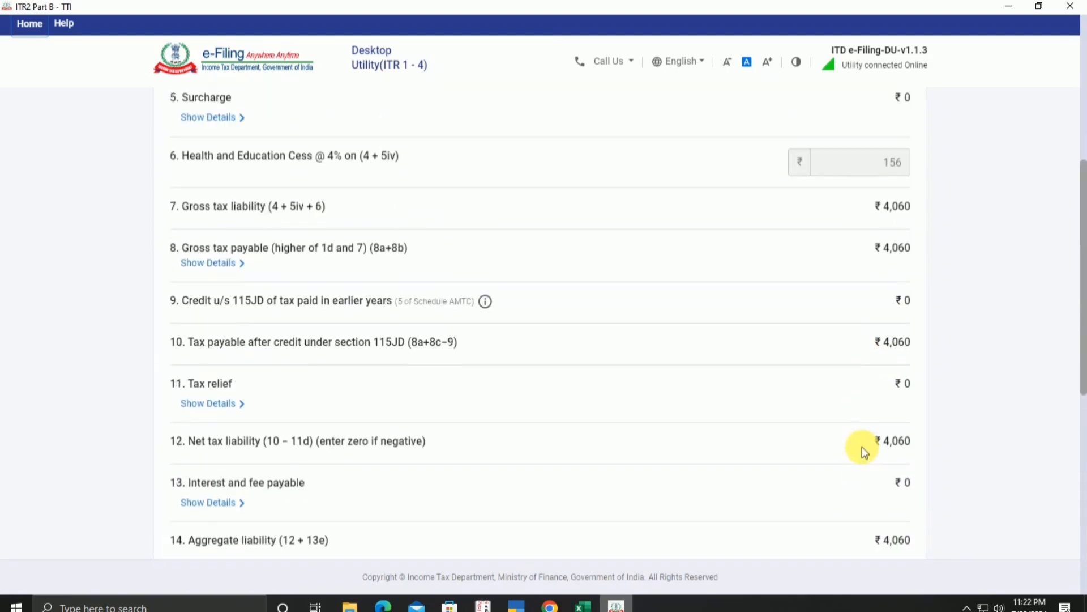
scroll(862, 448, up, 3)
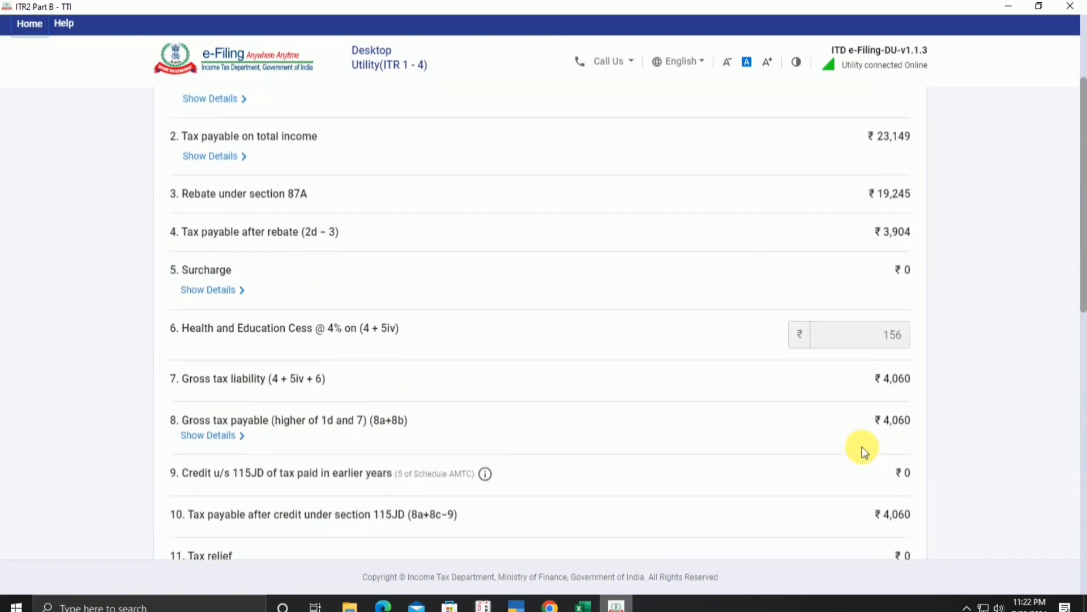
scroll(858, 453, up, 3)
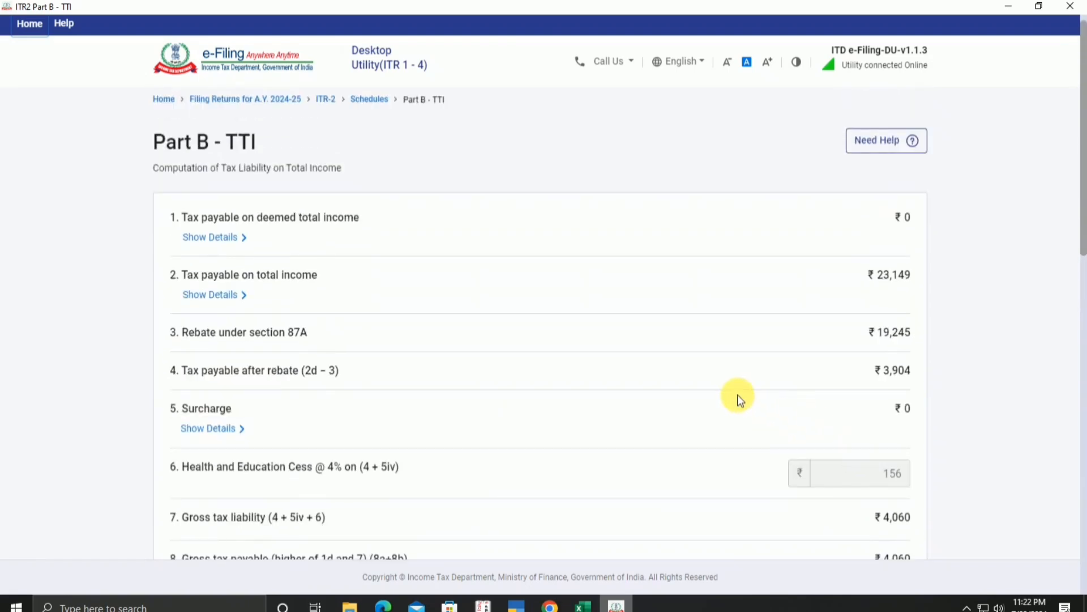
scroll(739, 398, down, 15)
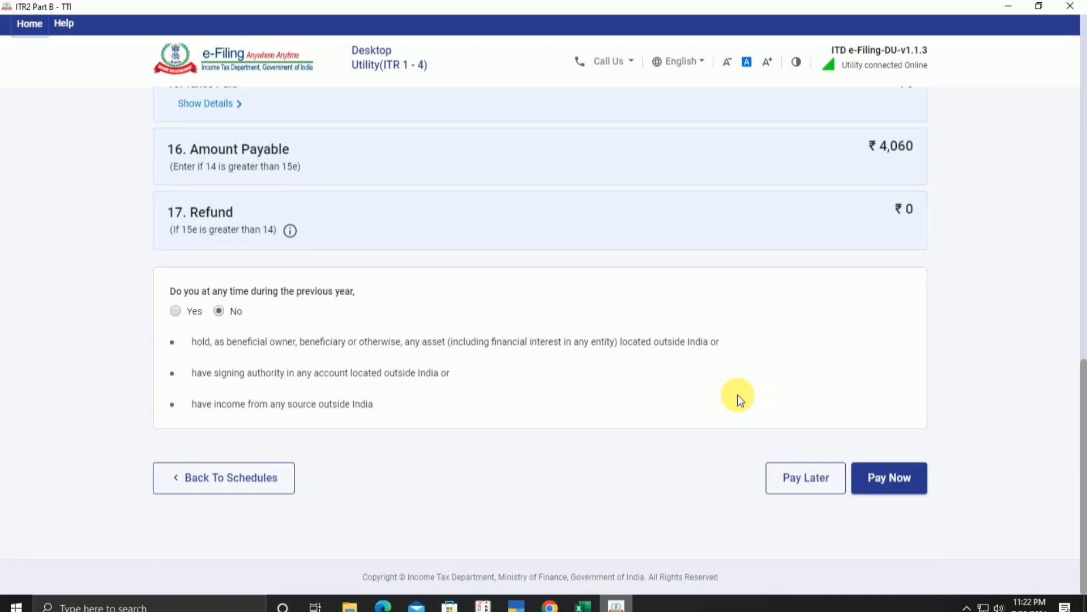
scroll(738, 395, up, 10)
scroll(738, 394, up, 3)
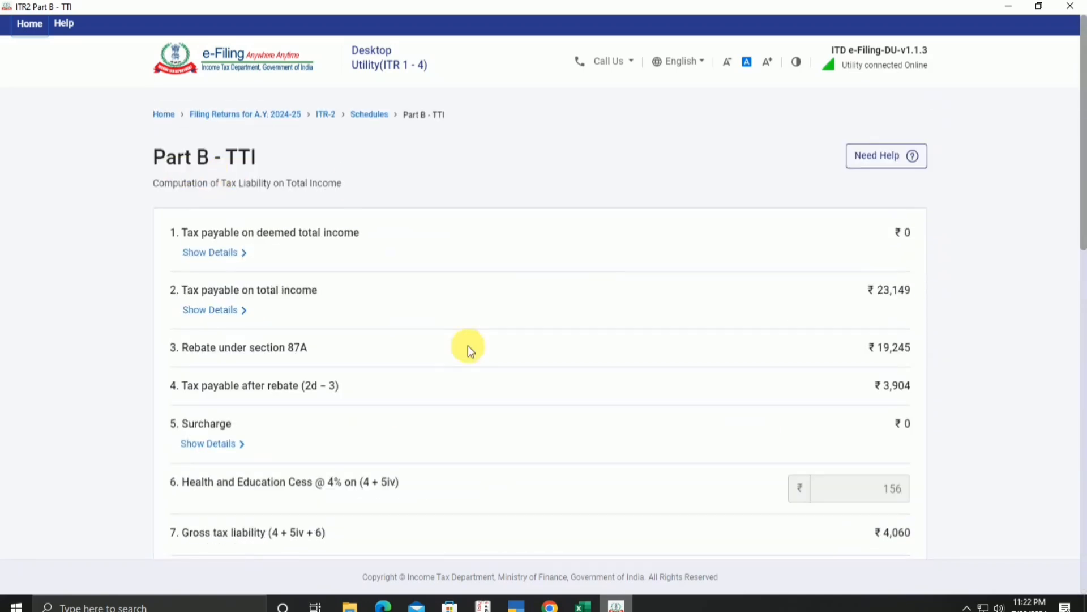
scroll(706, 307, down, 5)
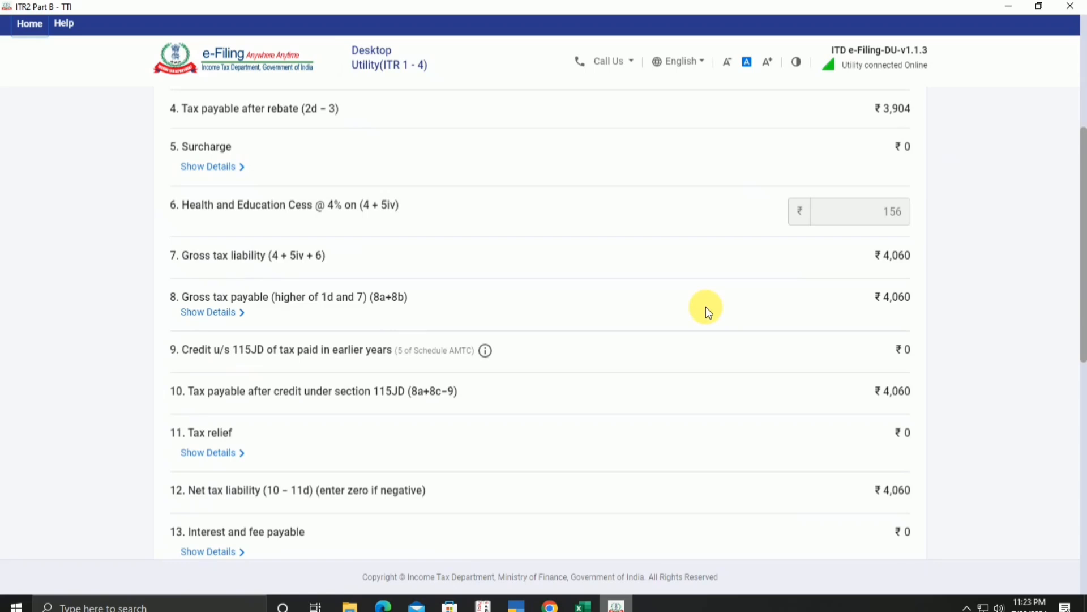
scroll(781, 331, down, 10)
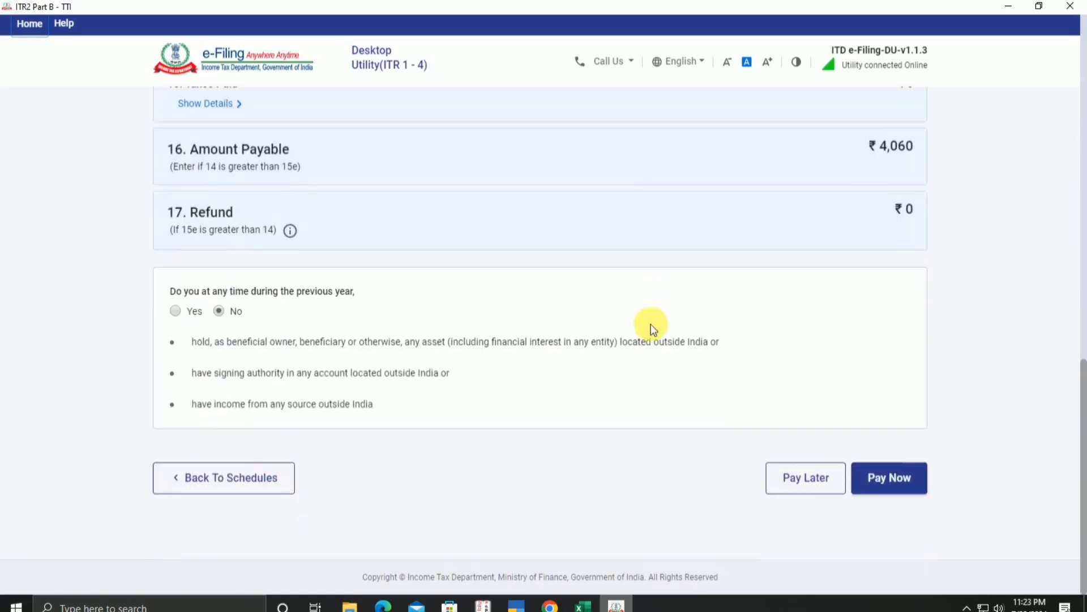